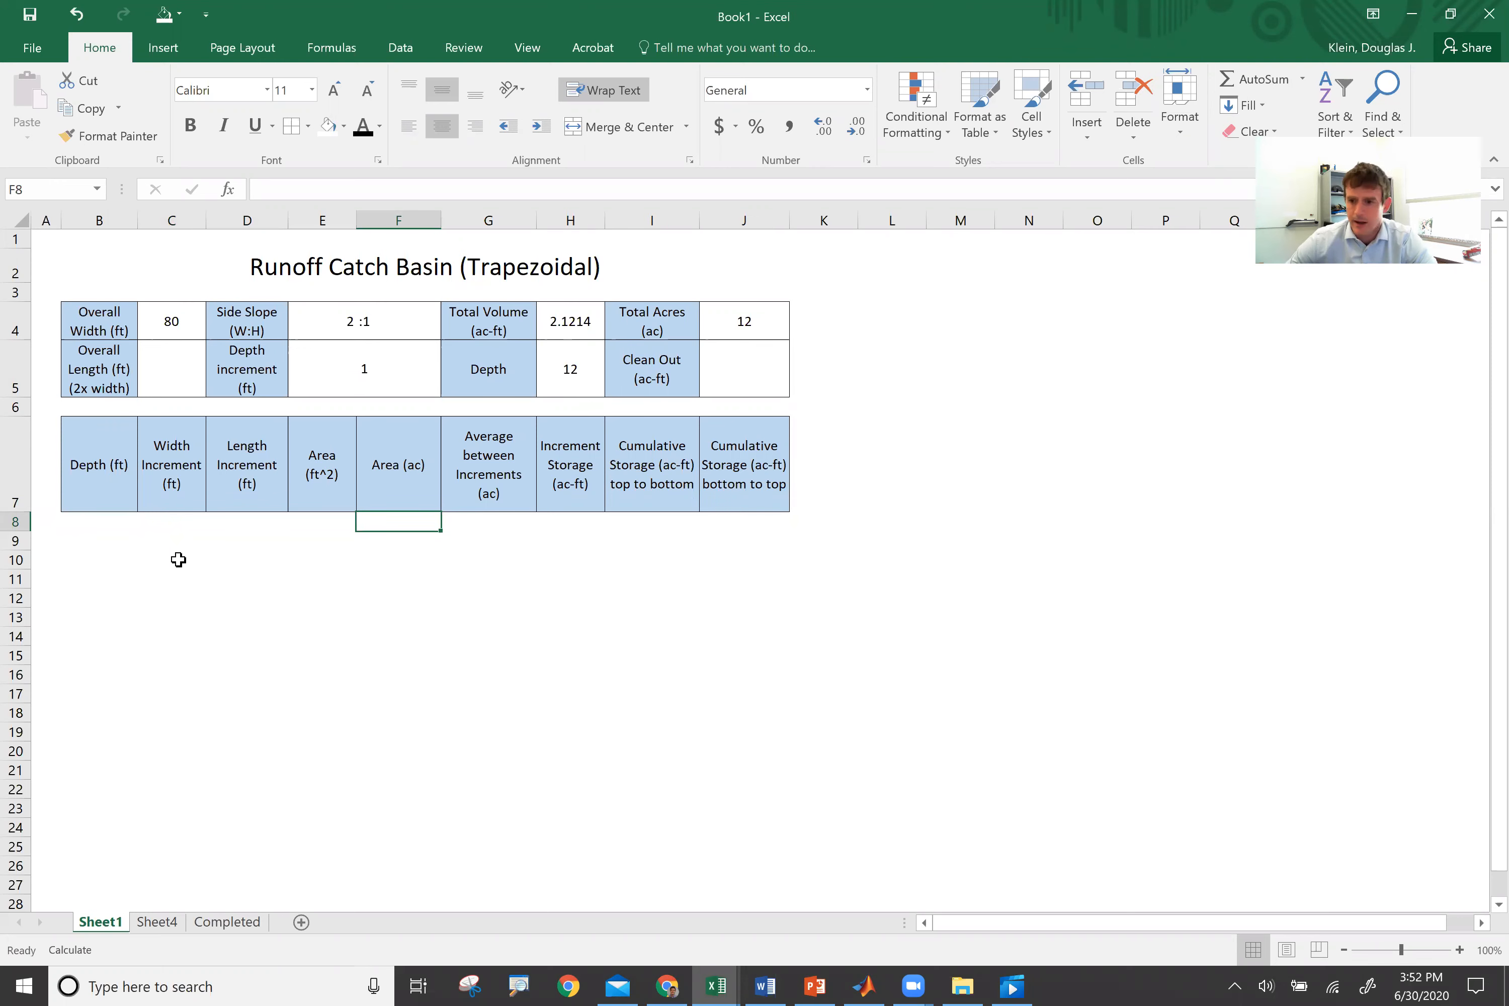
# Step: Calculate the overall length in C5 with the formula =C4*2 and shade the cell light gray
pyautogui.click(179, 368)
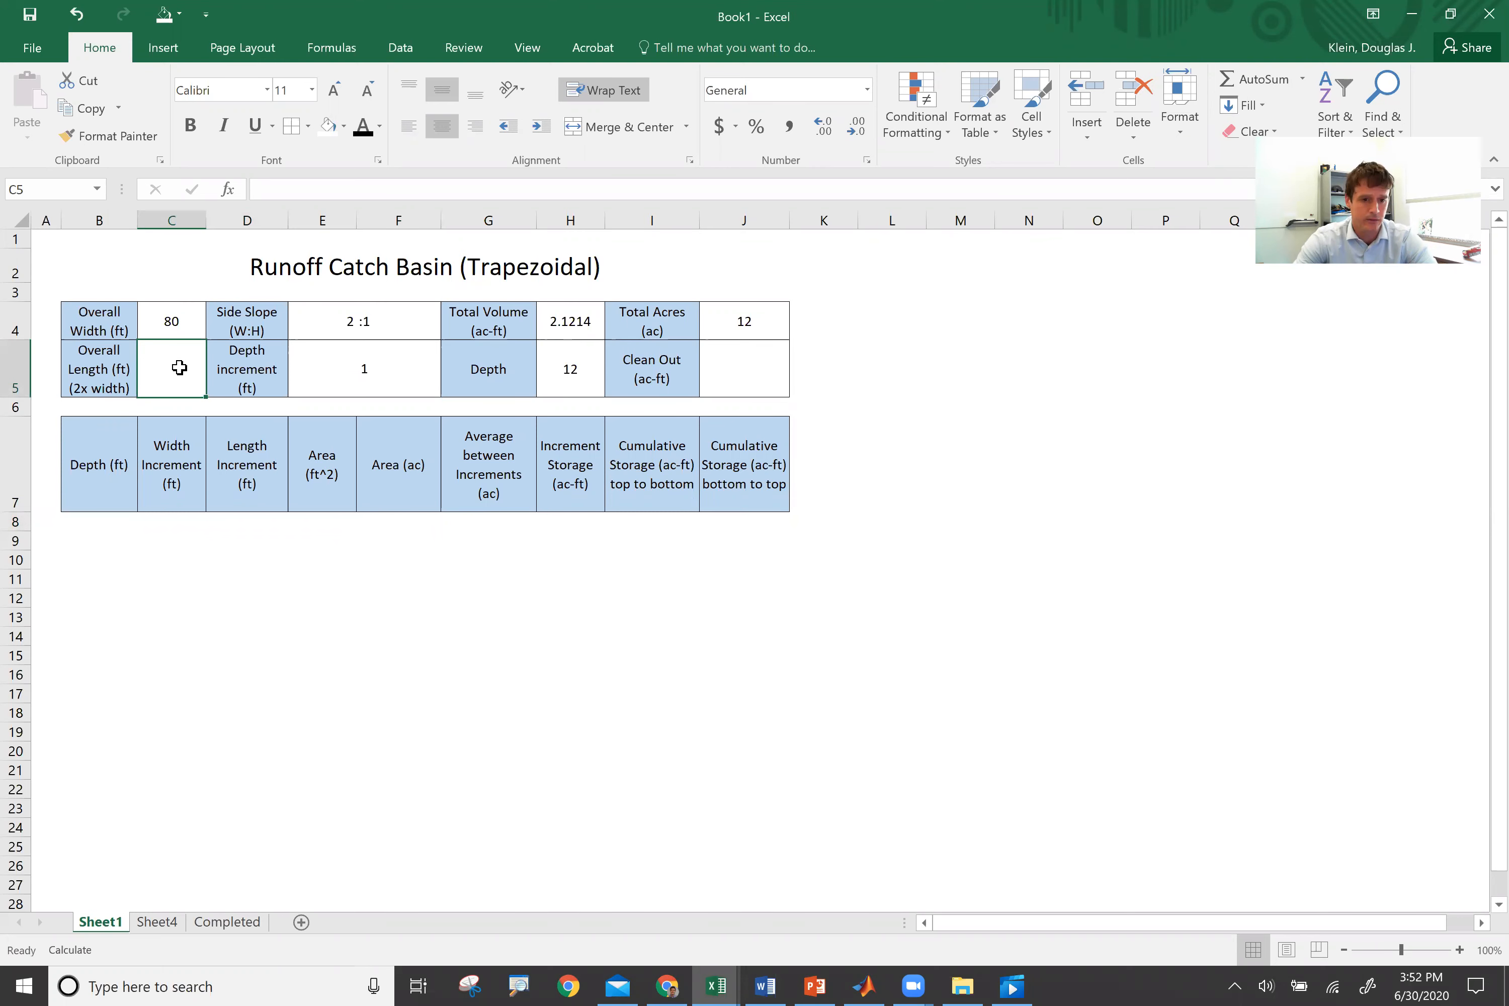
pyautogui.write('=')
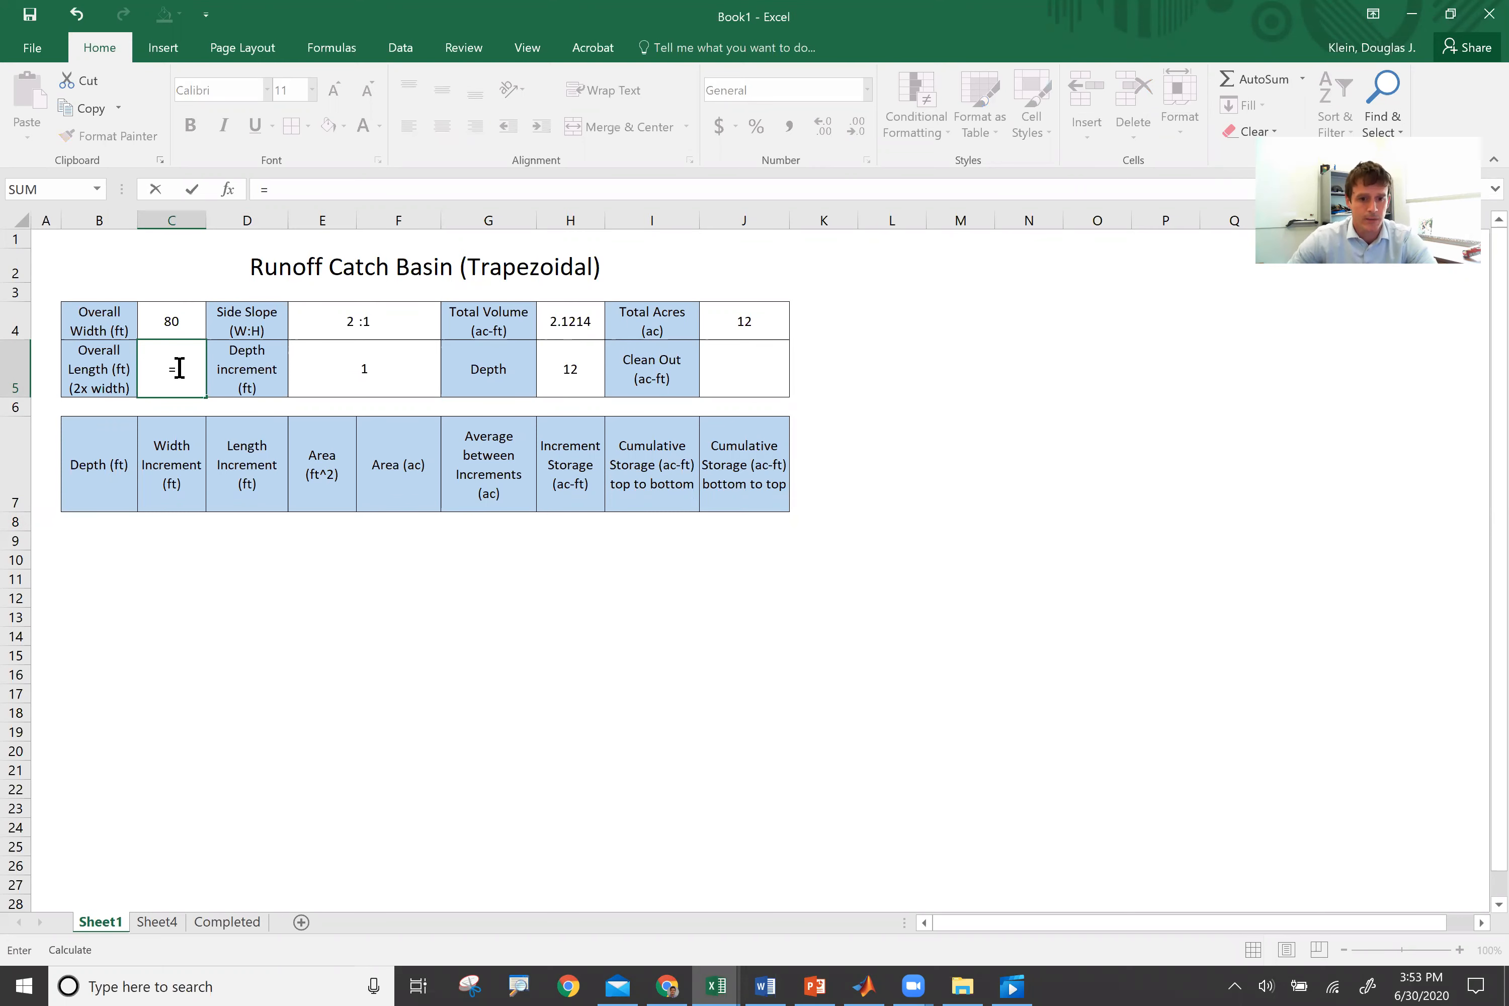
pyautogui.click(181, 331)
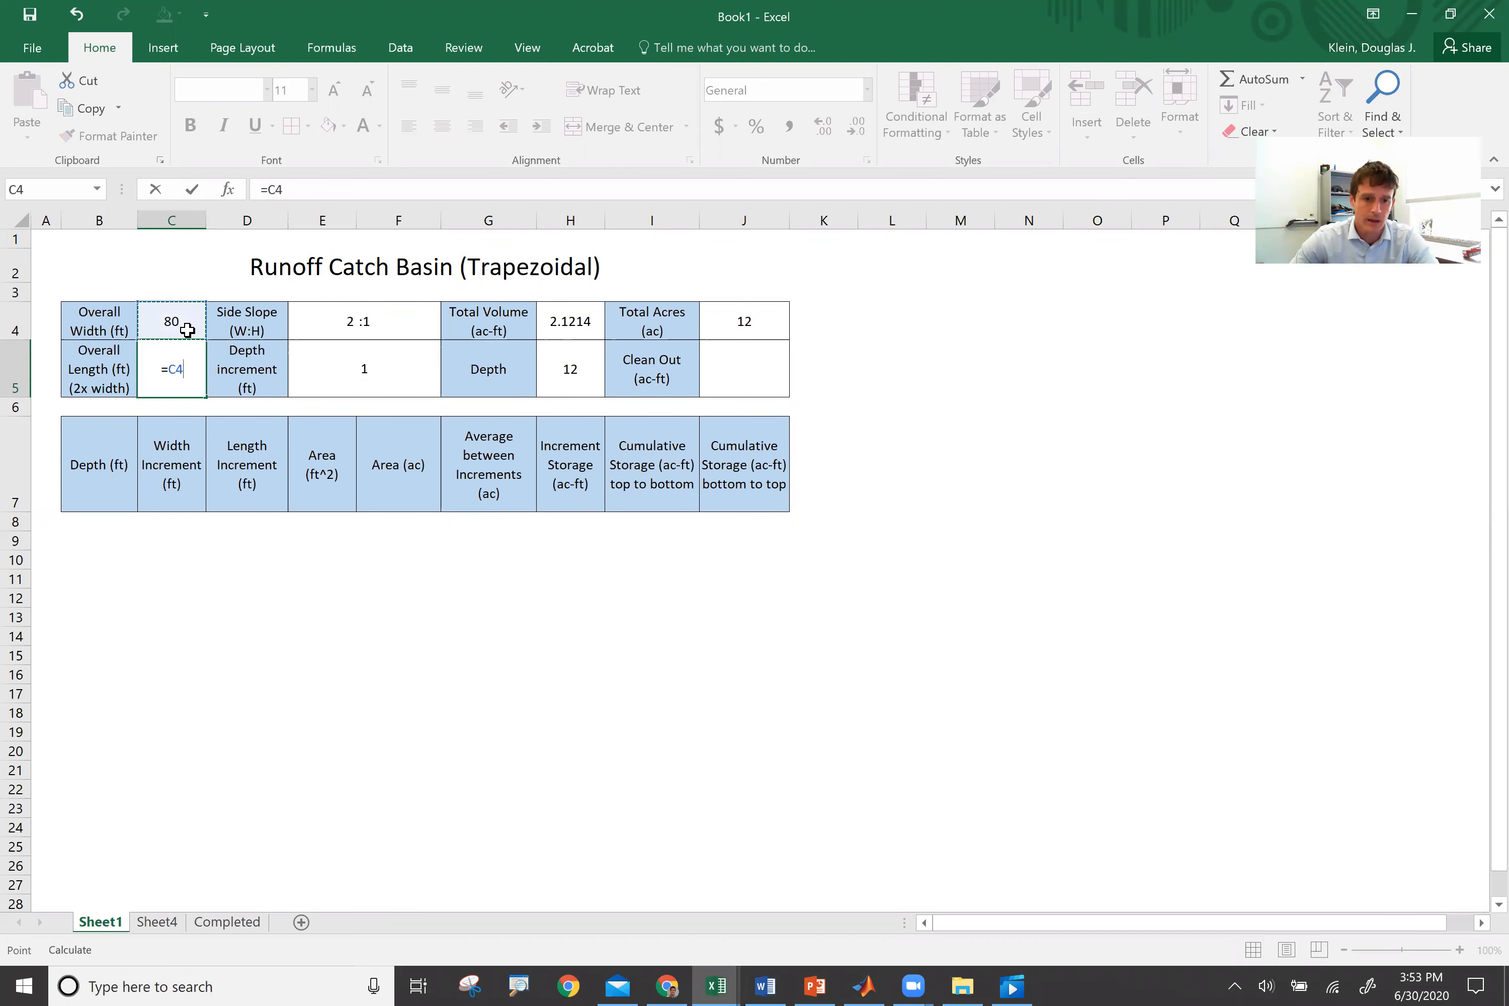
pyautogui.click(320, 192)
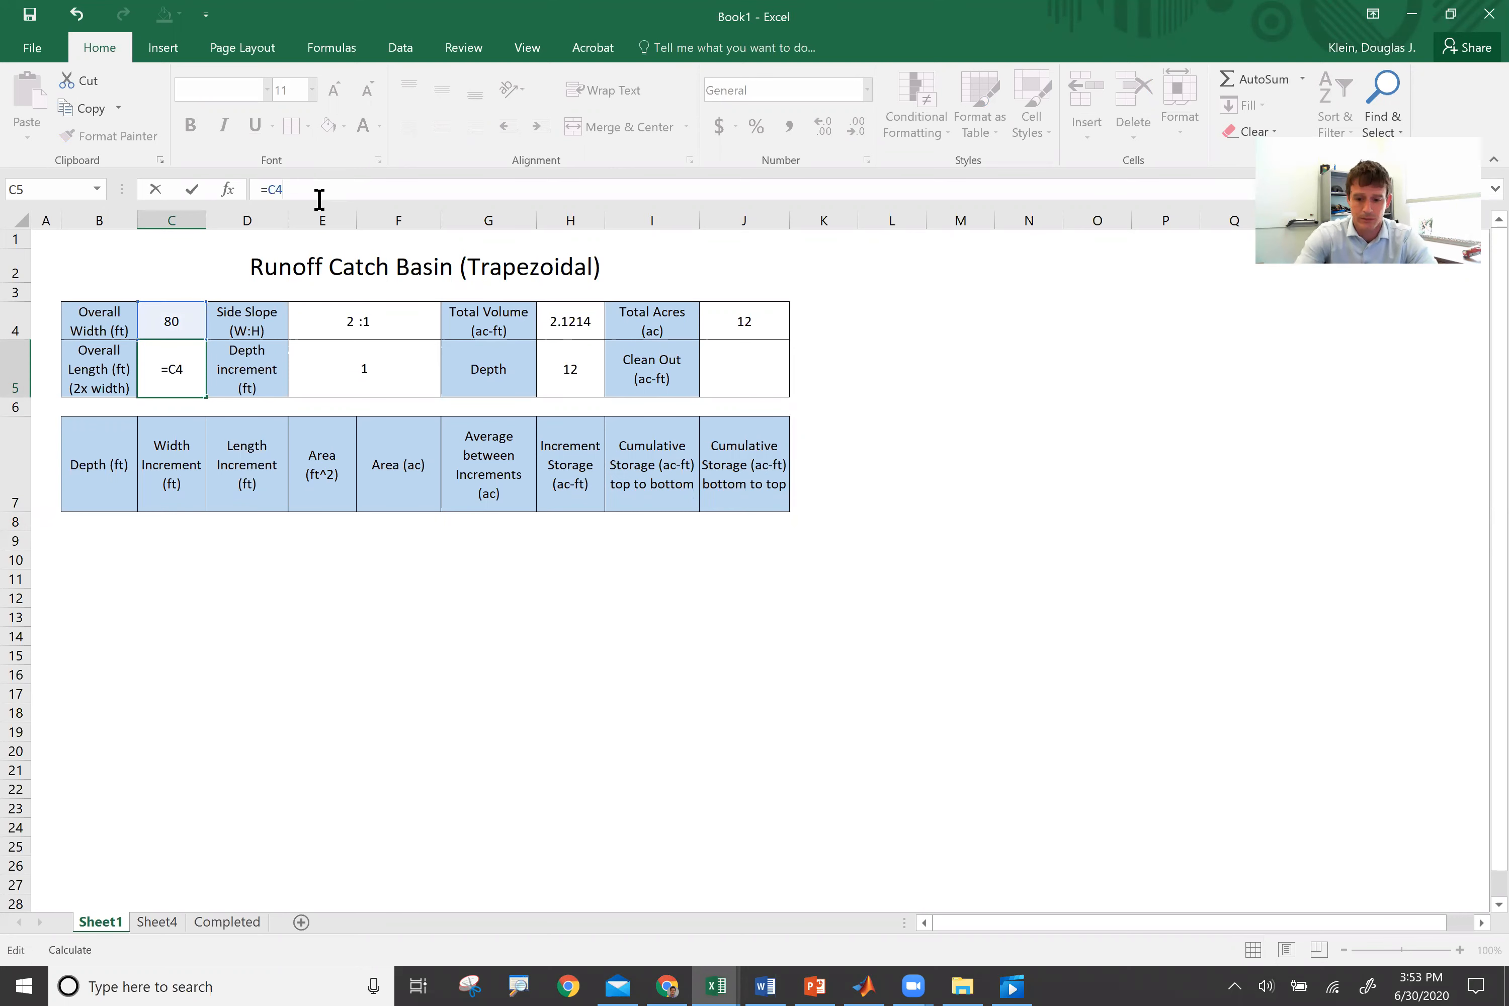
pyautogui.write('*')
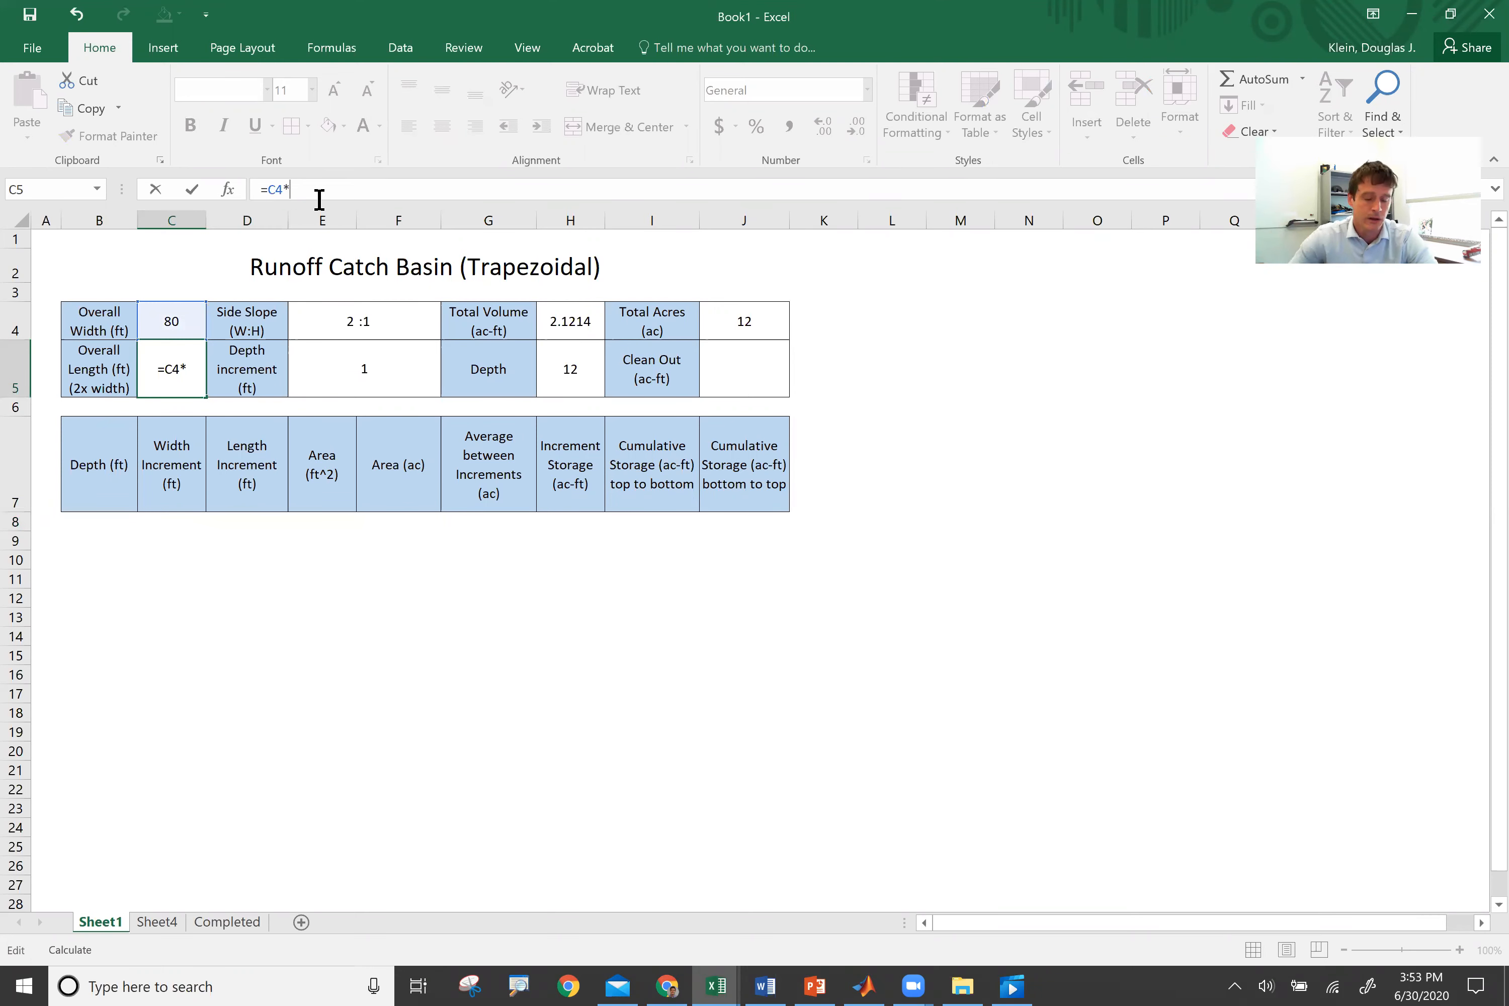
pyautogui.write('2')
pyautogui.press('Return')
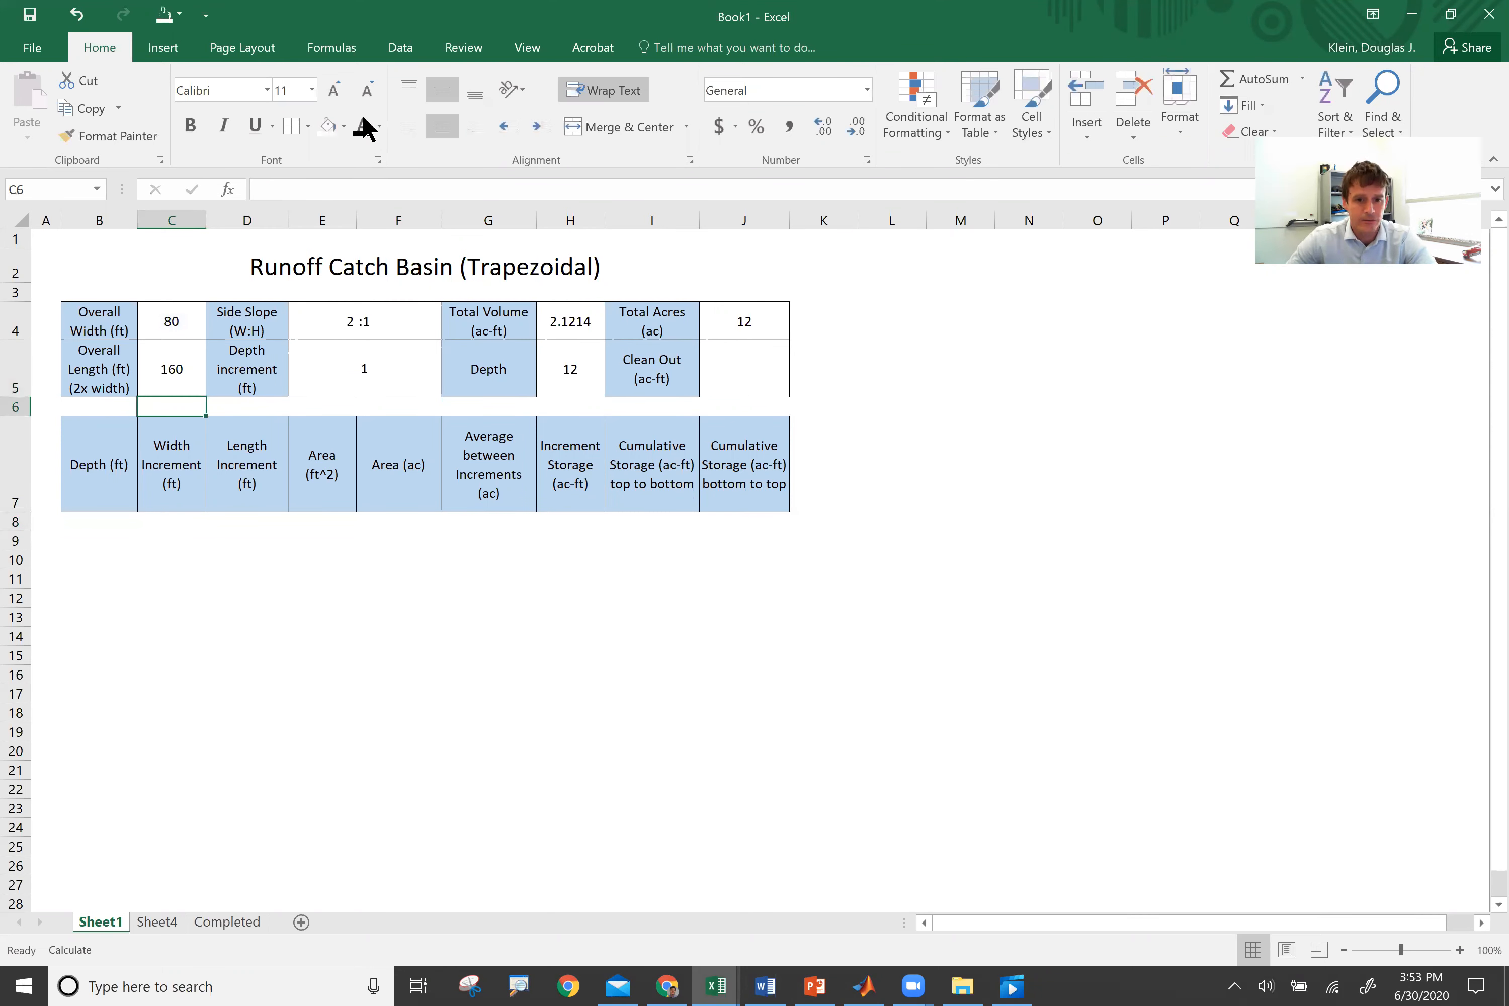
pyautogui.press('Up')
pyautogui.click(343, 127)
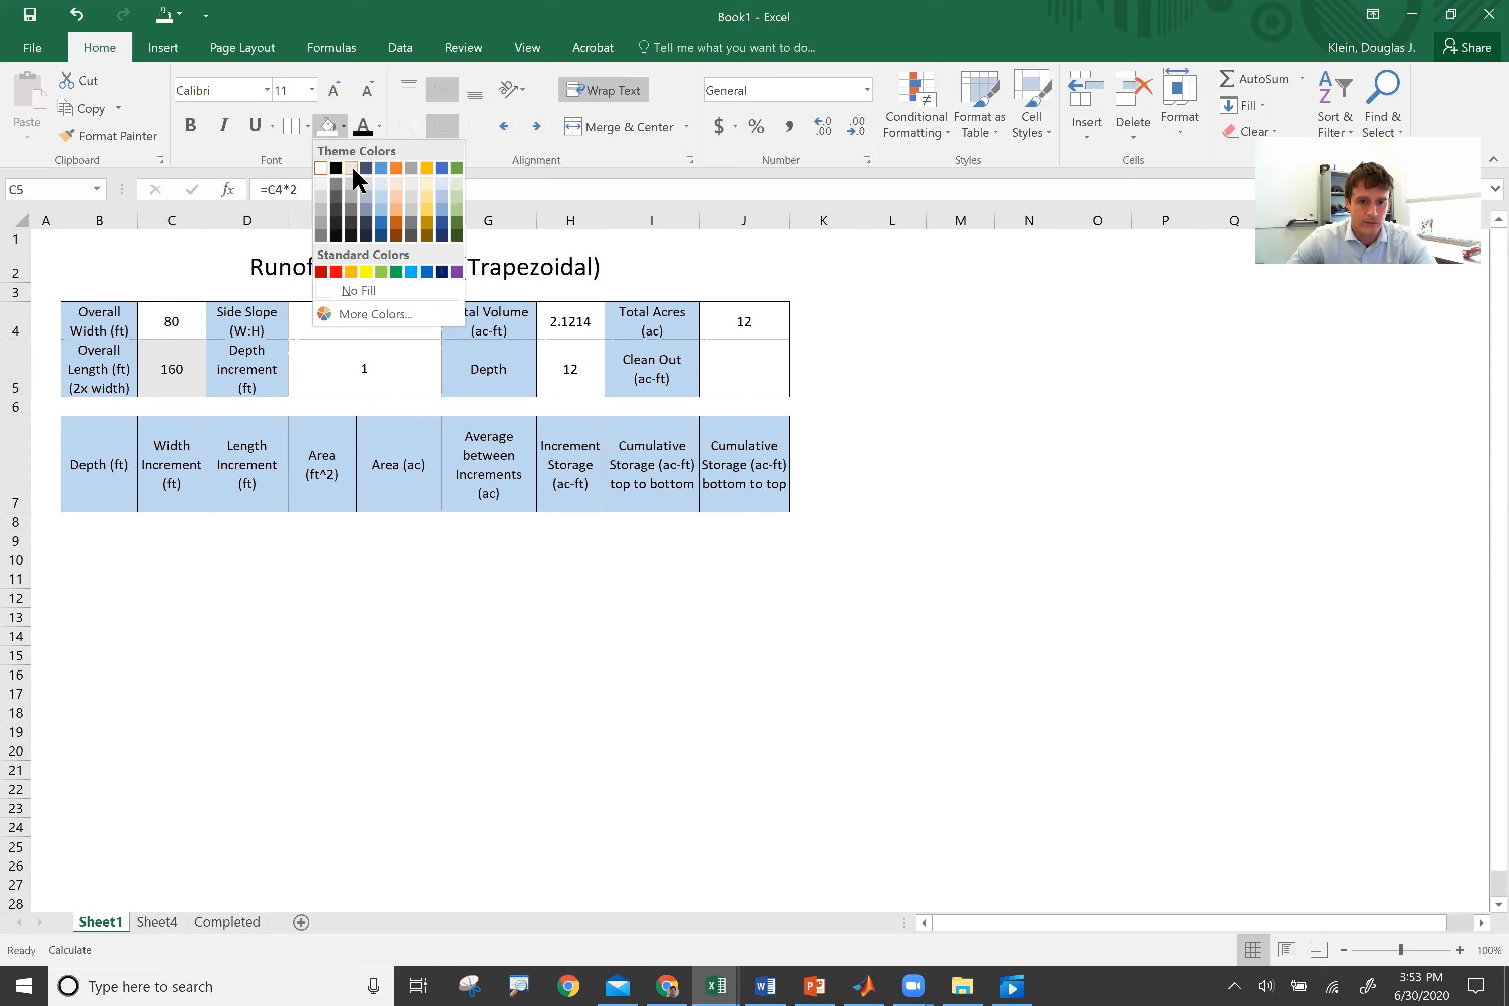
# Step: Calculate the clean-out volume in J5 from the total acres with the formula =J4*3600/43560
pyautogui.click(753, 325)
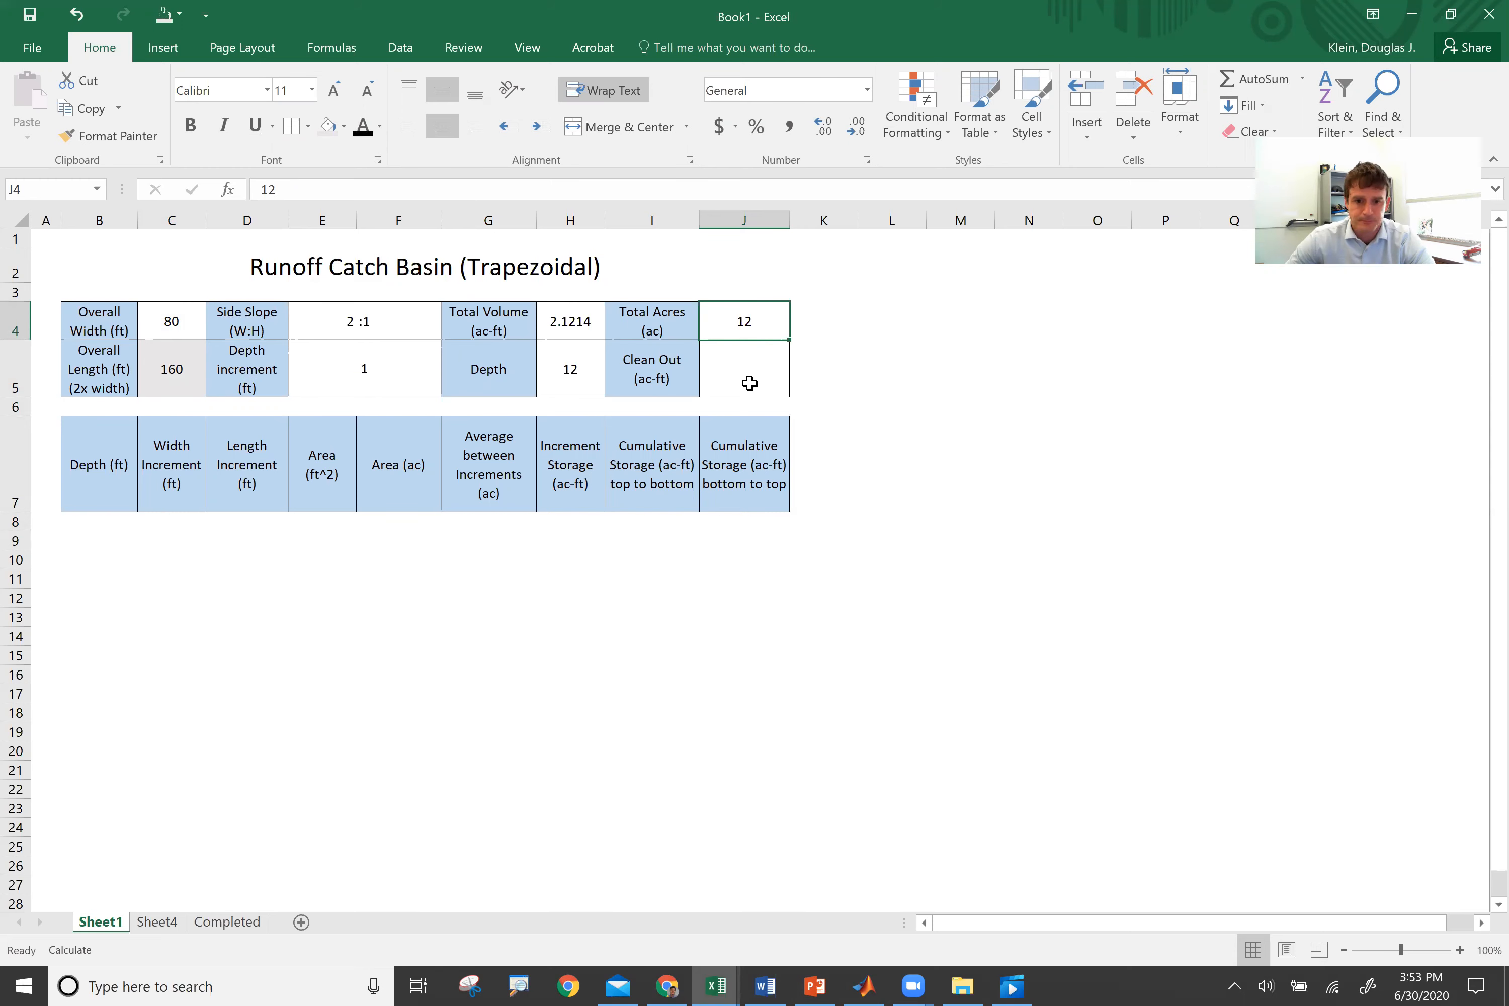
pyautogui.press('Return')
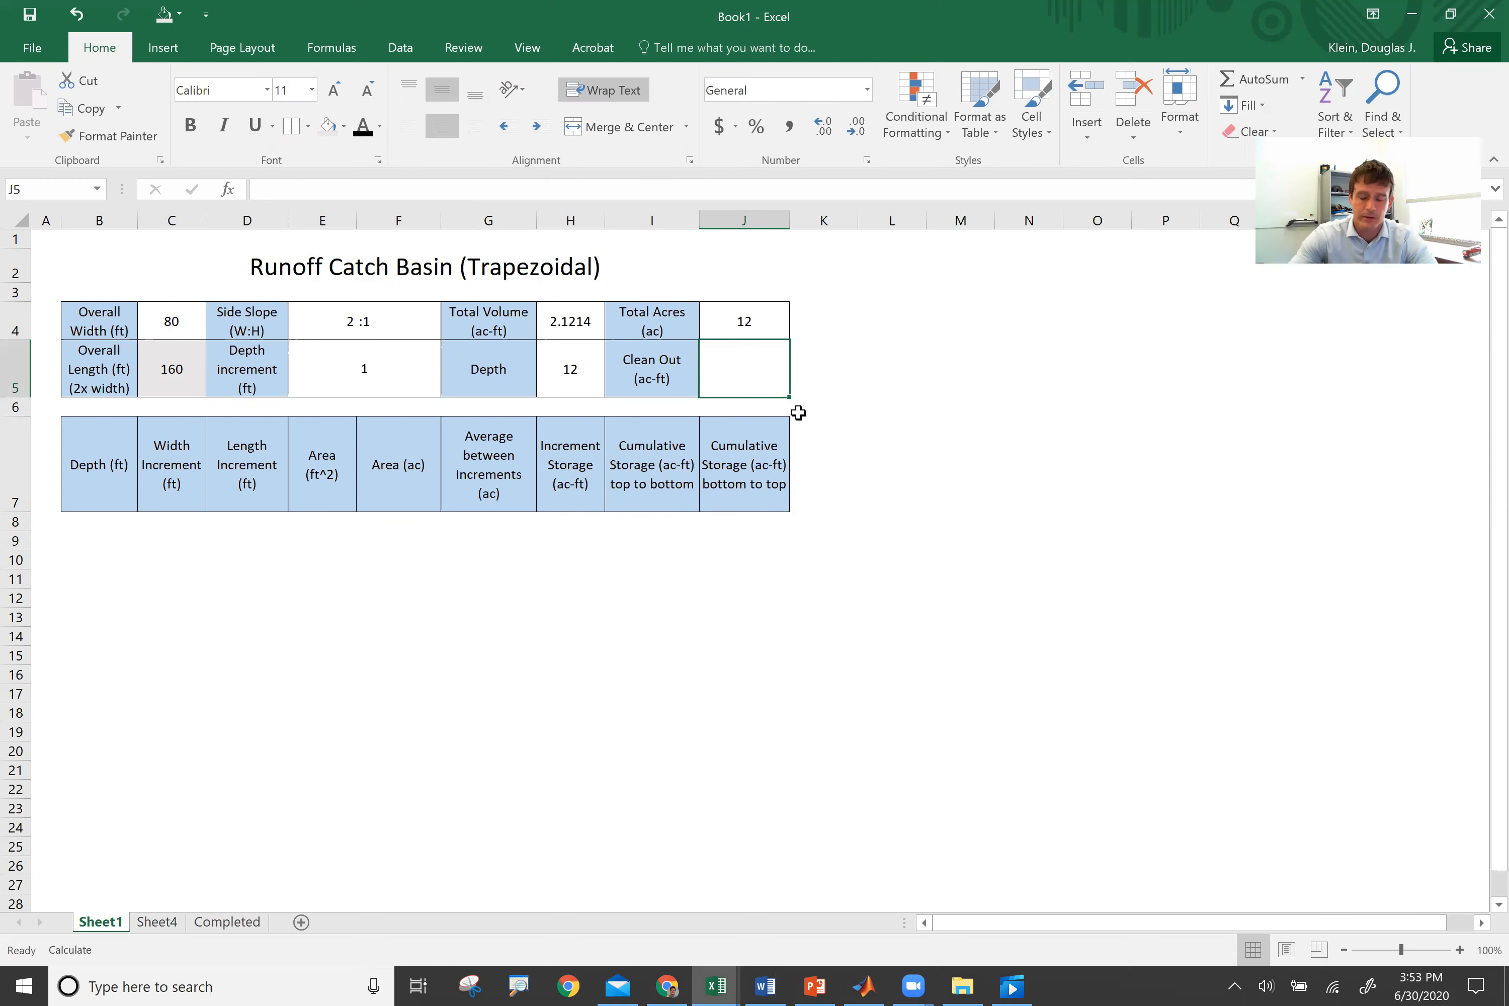
pyautogui.write('=')
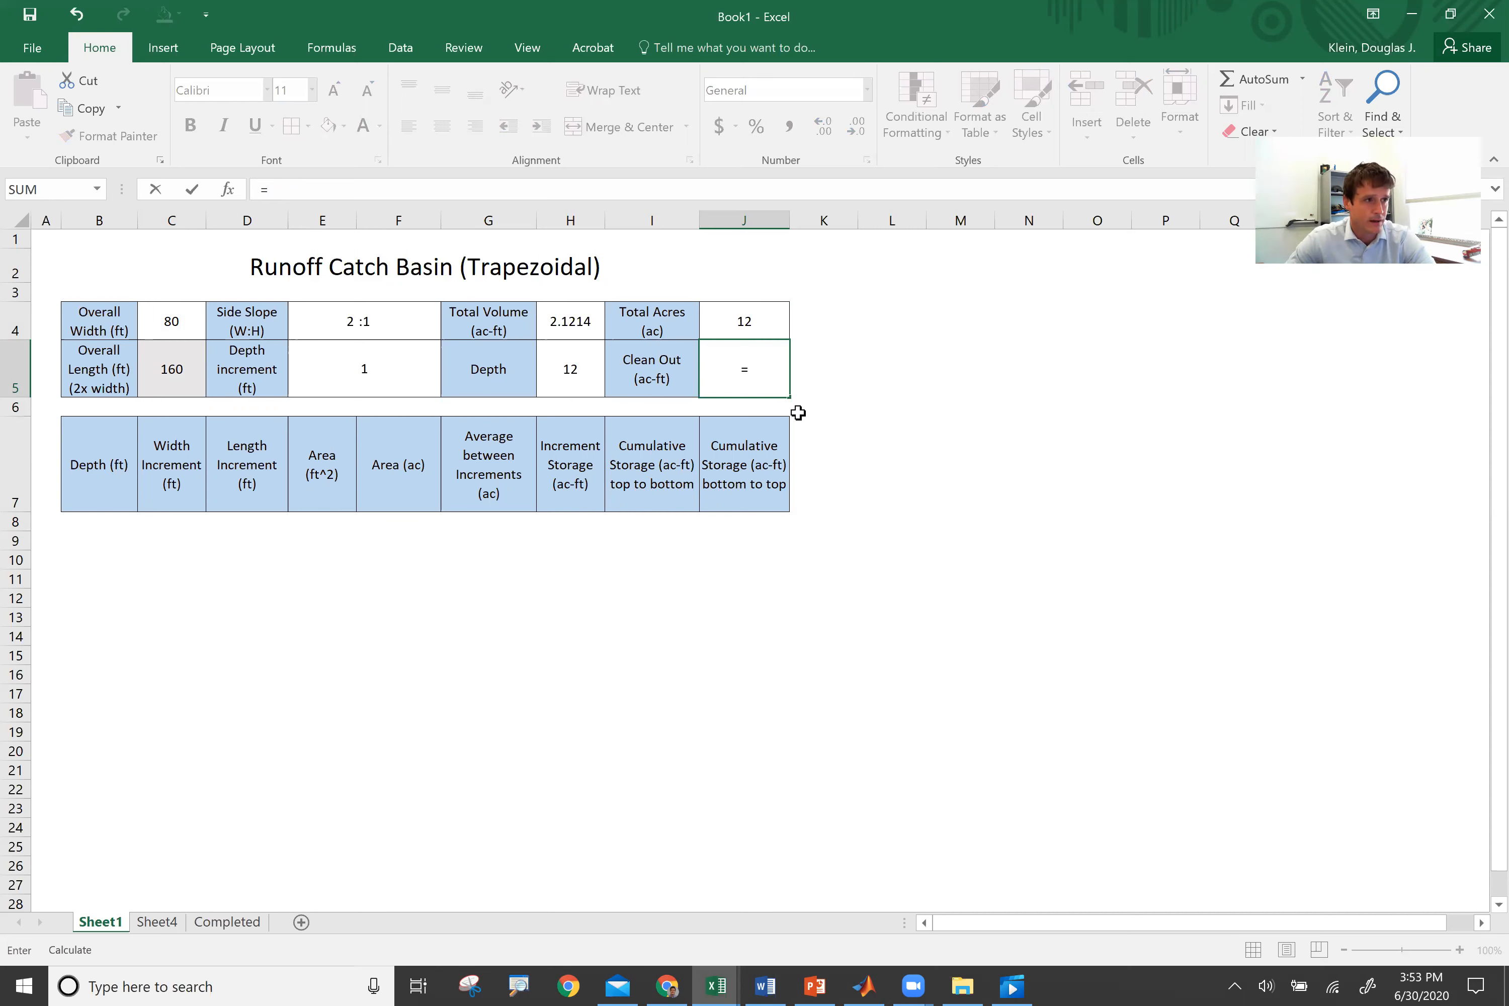
pyautogui.click(781, 324)
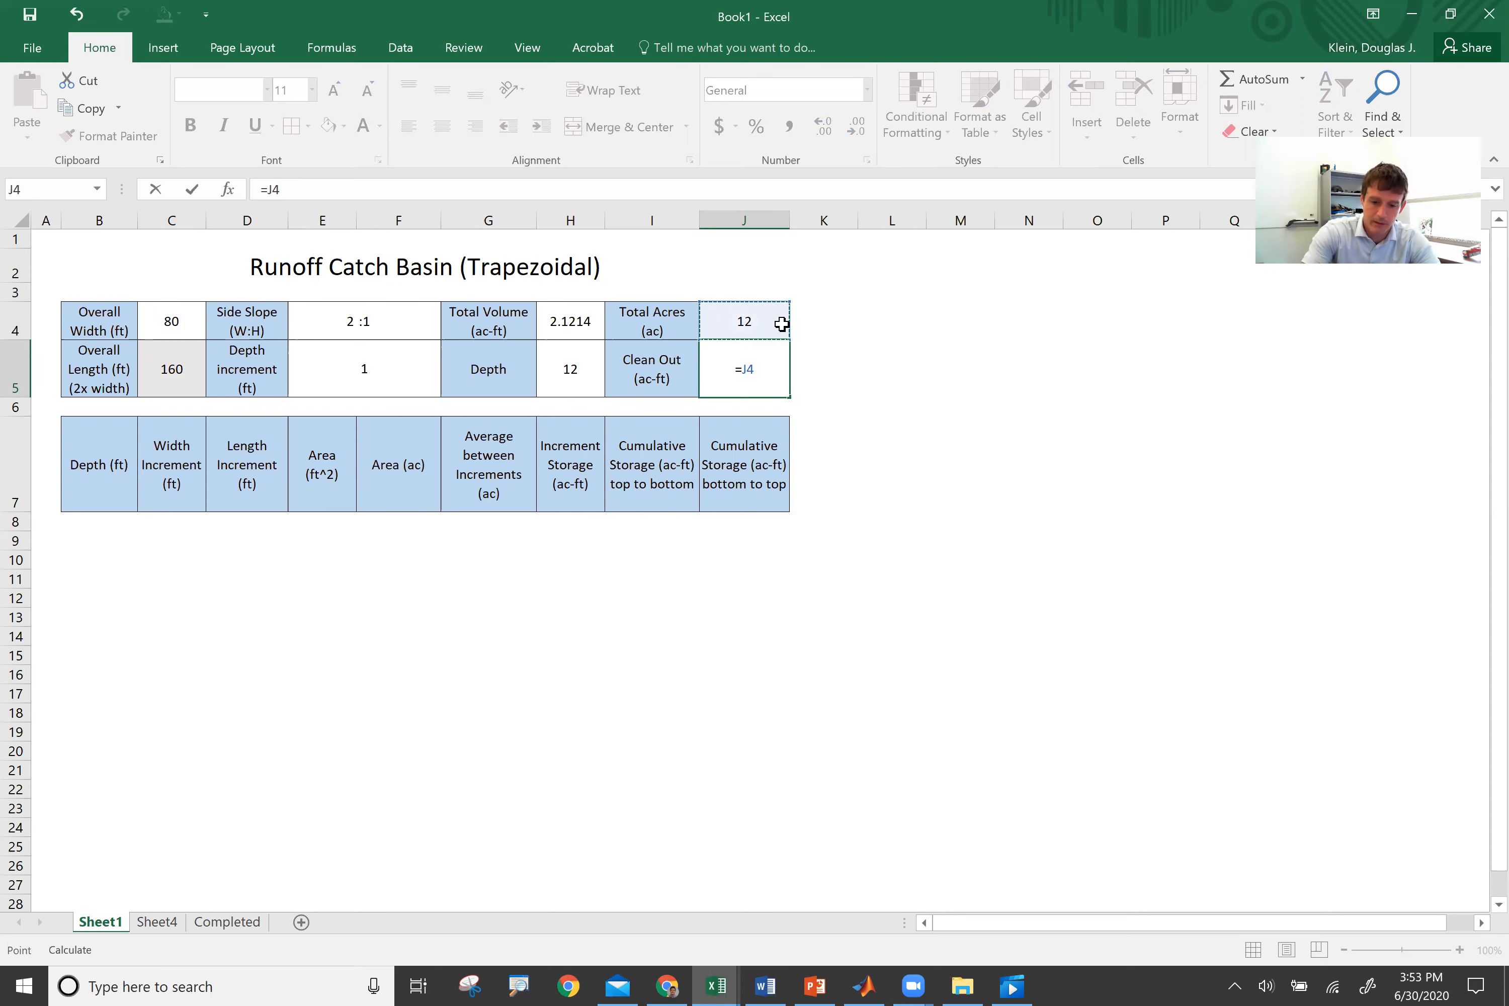
pyautogui.write('*')
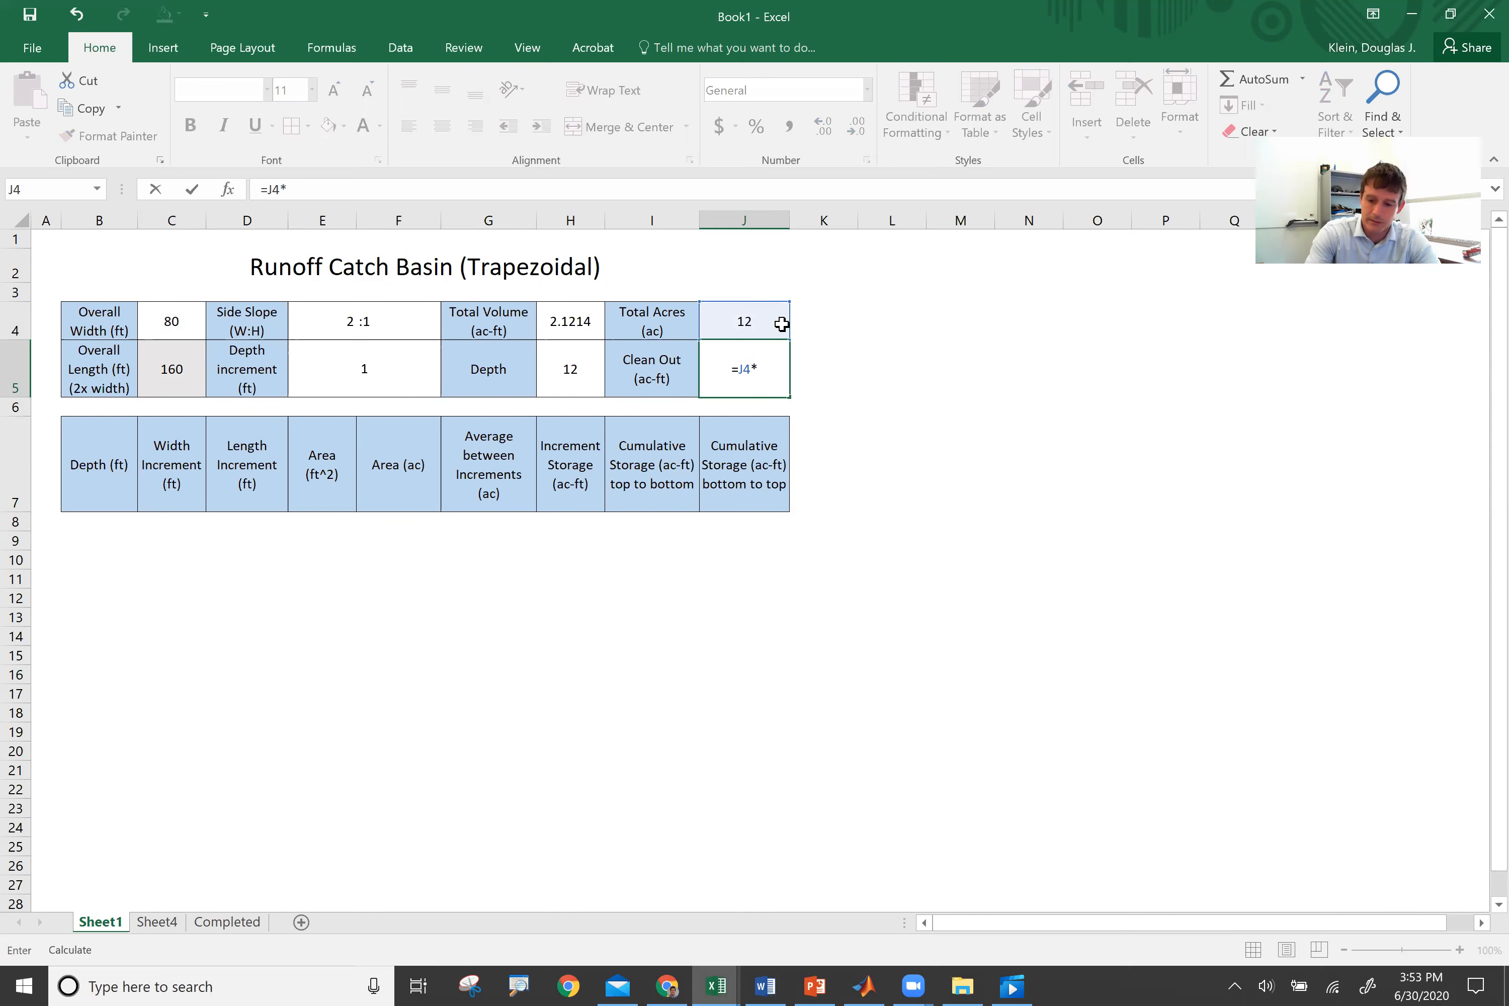
pyautogui.write('3600')
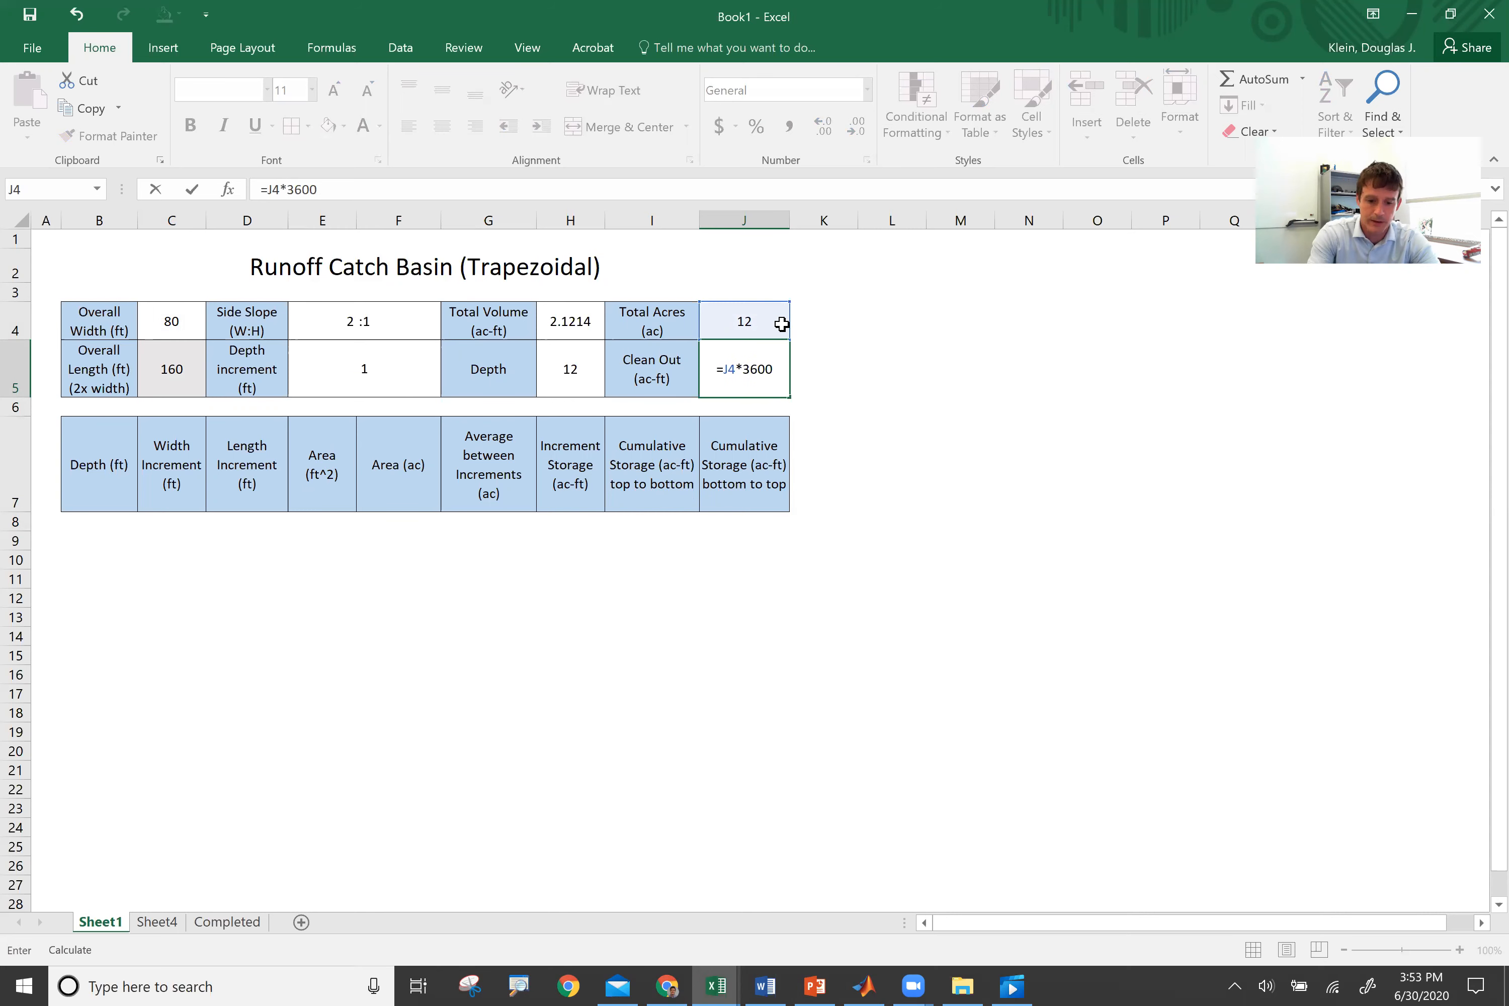
pyautogui.write('/')
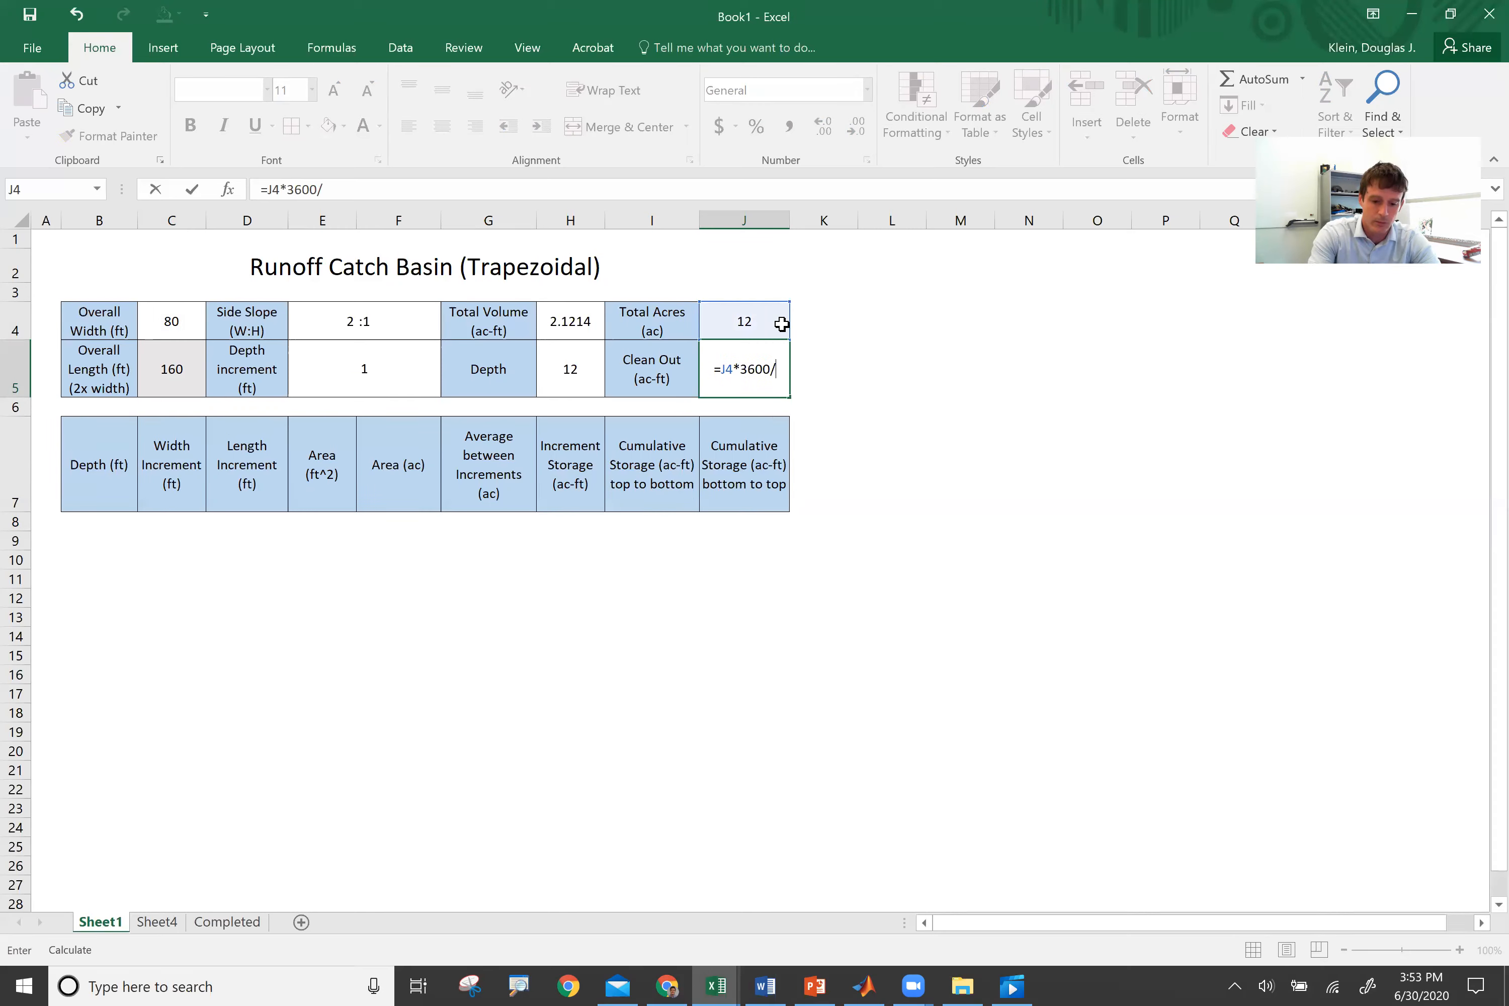
pyautogui.write('43')
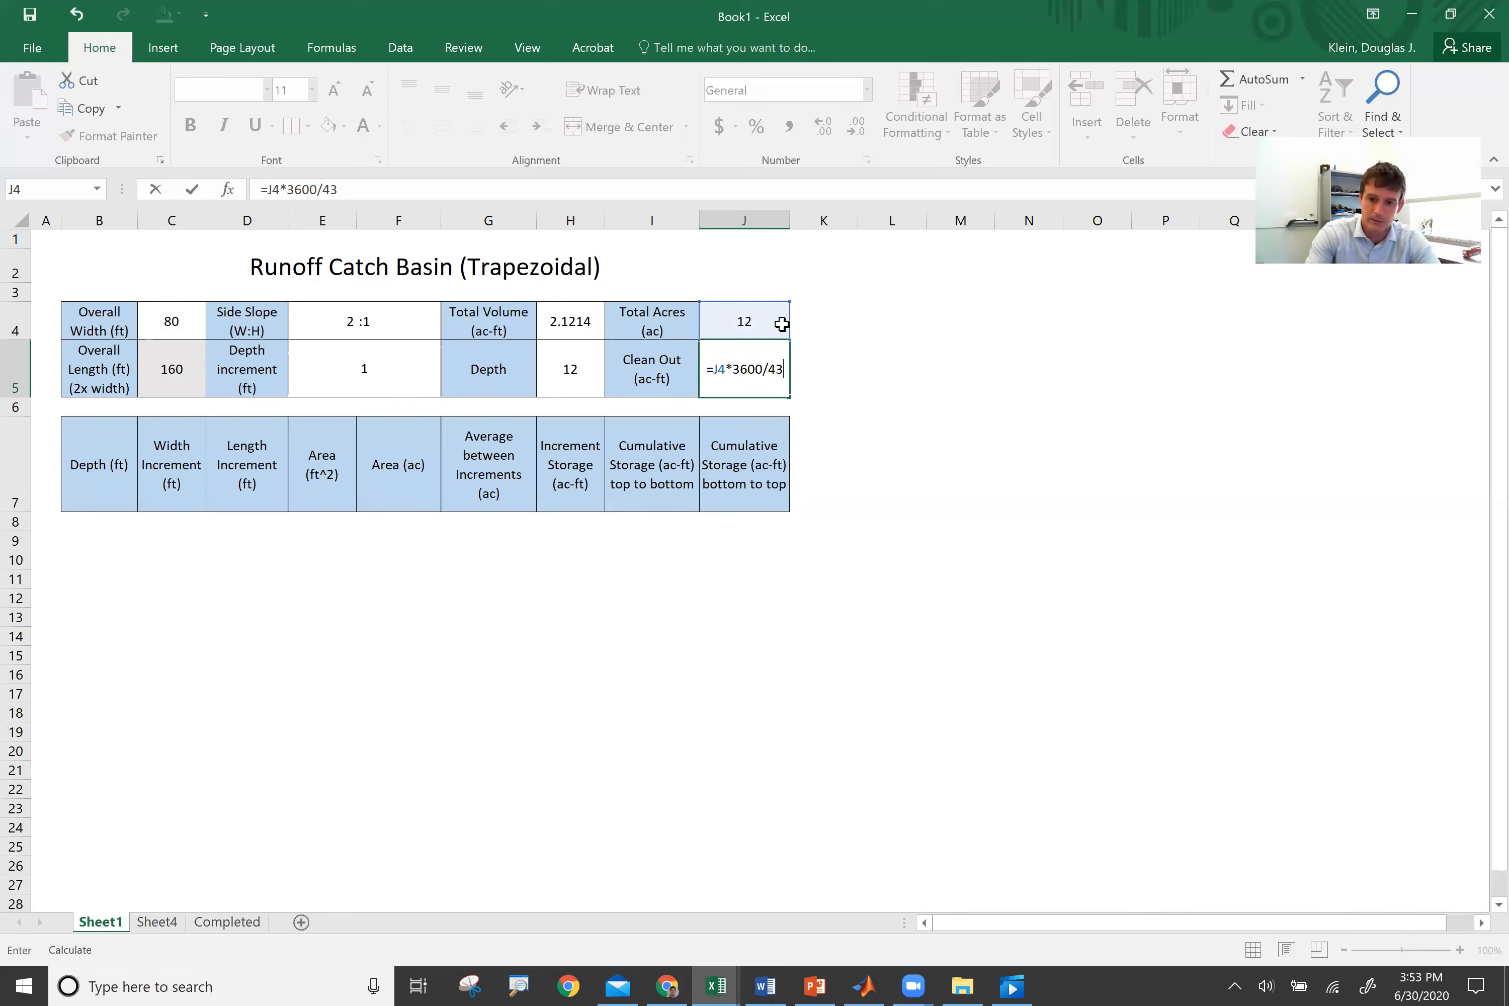
pyautogui.write('56')
pyautogui.press('Return')
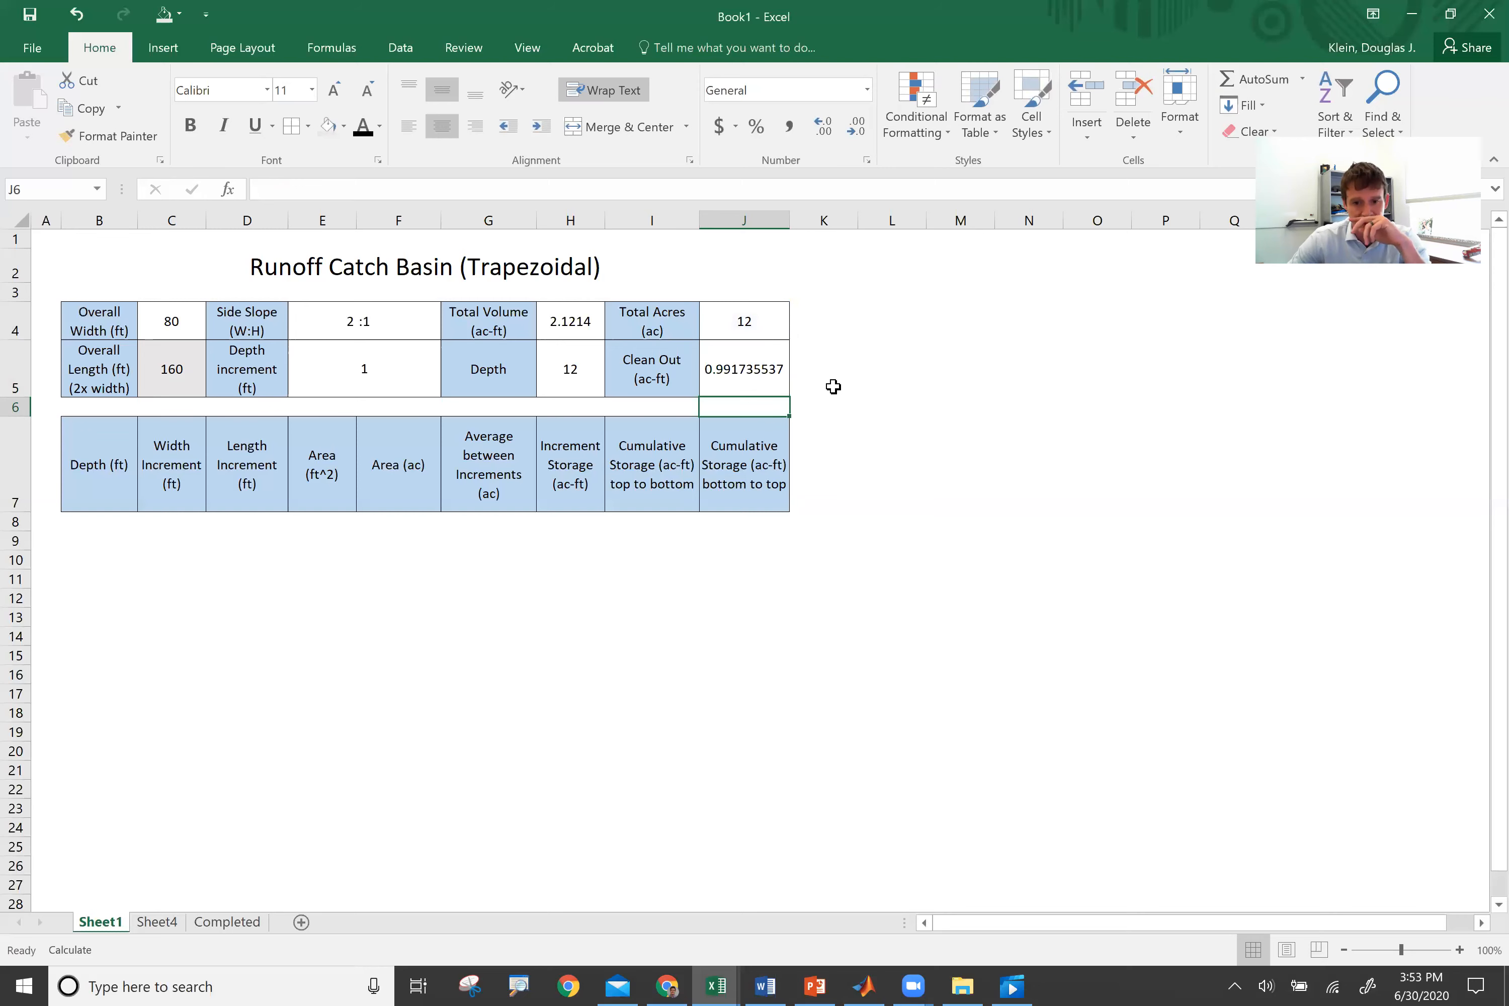
# Step: Format the clean-out volume in J5 as a Number with 3 decimal places and shade the cell light gray
pyautogui.rightClick(757, 369)
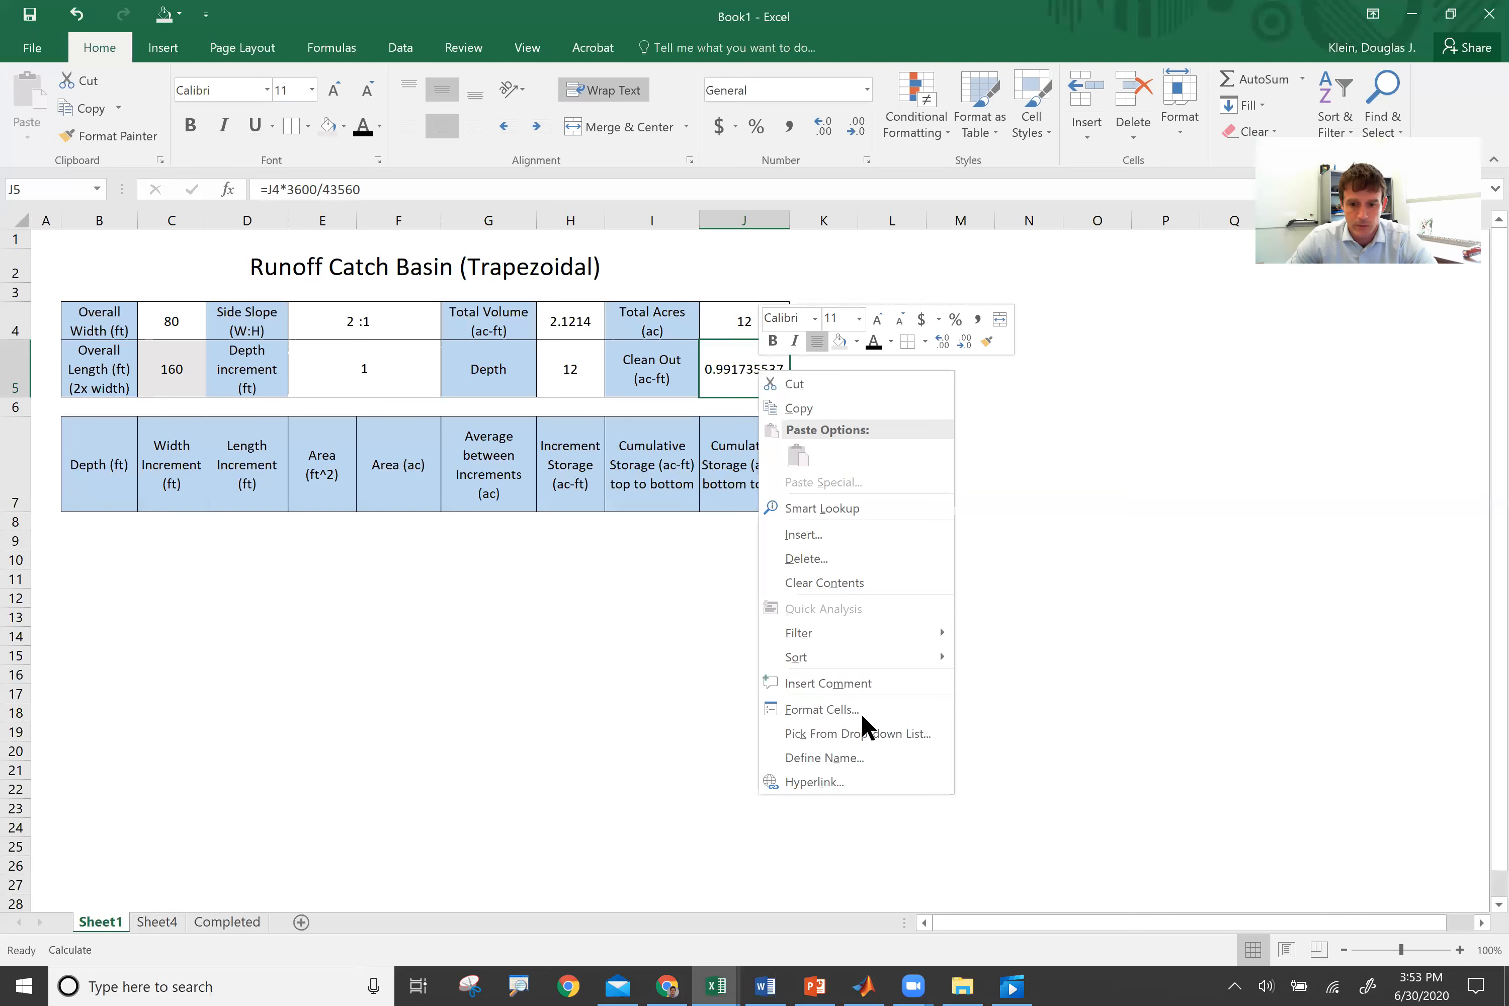
pyautogui.press('f')
pyautogui.click(655, 487)
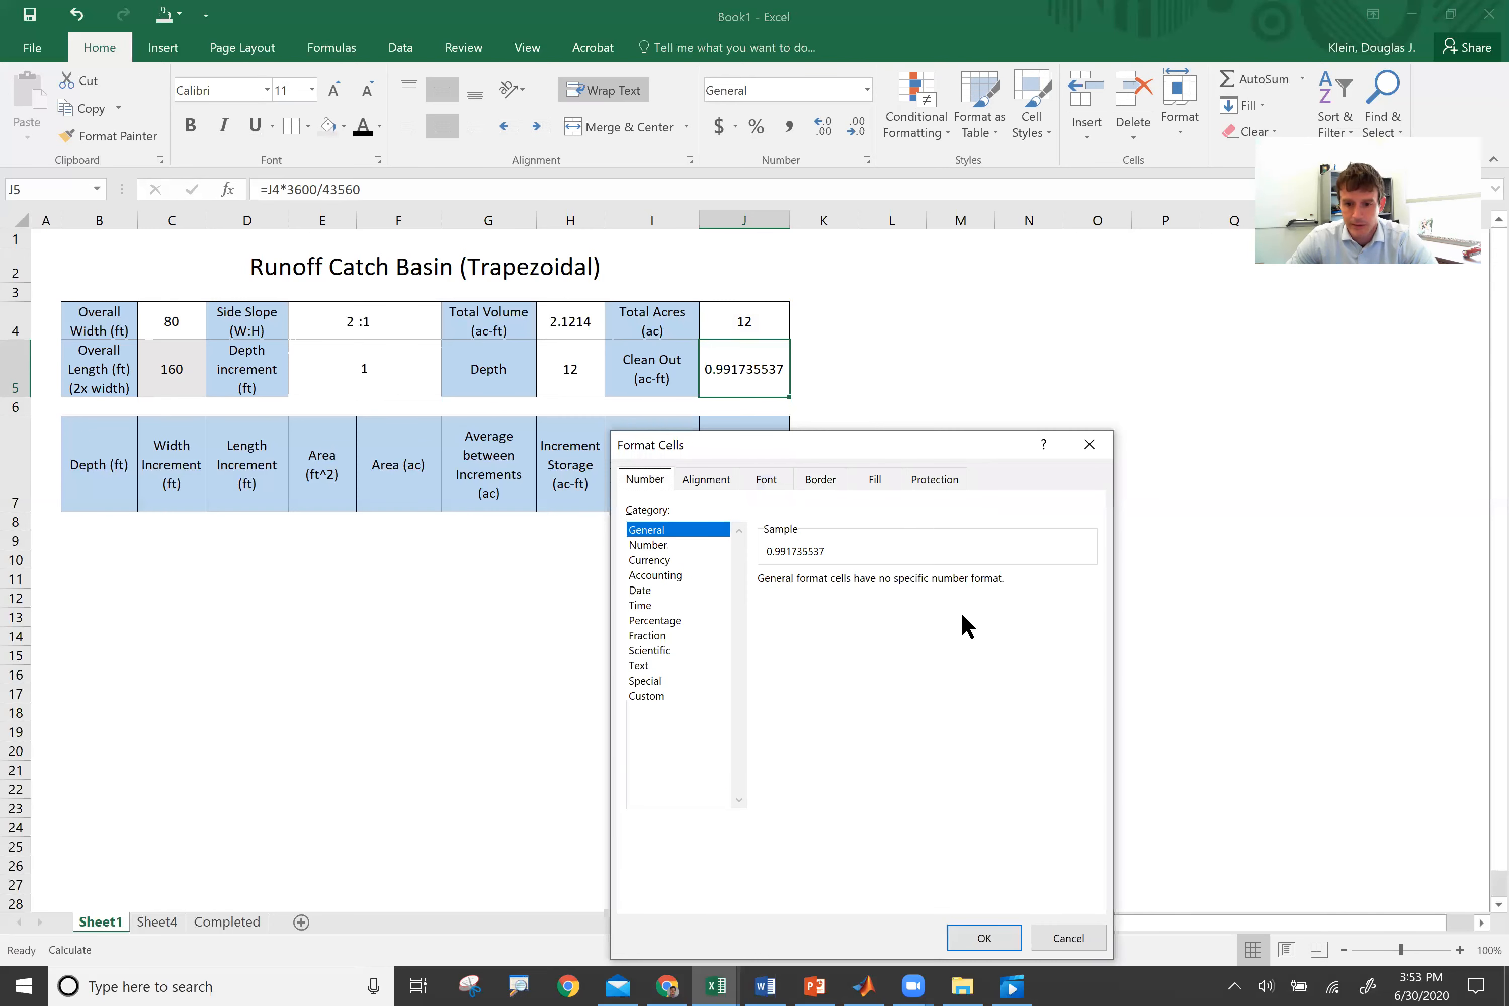
pyautogui.click(648, 546)
pyautogui.click(886, 586)
pyautogui.click(886, 585)
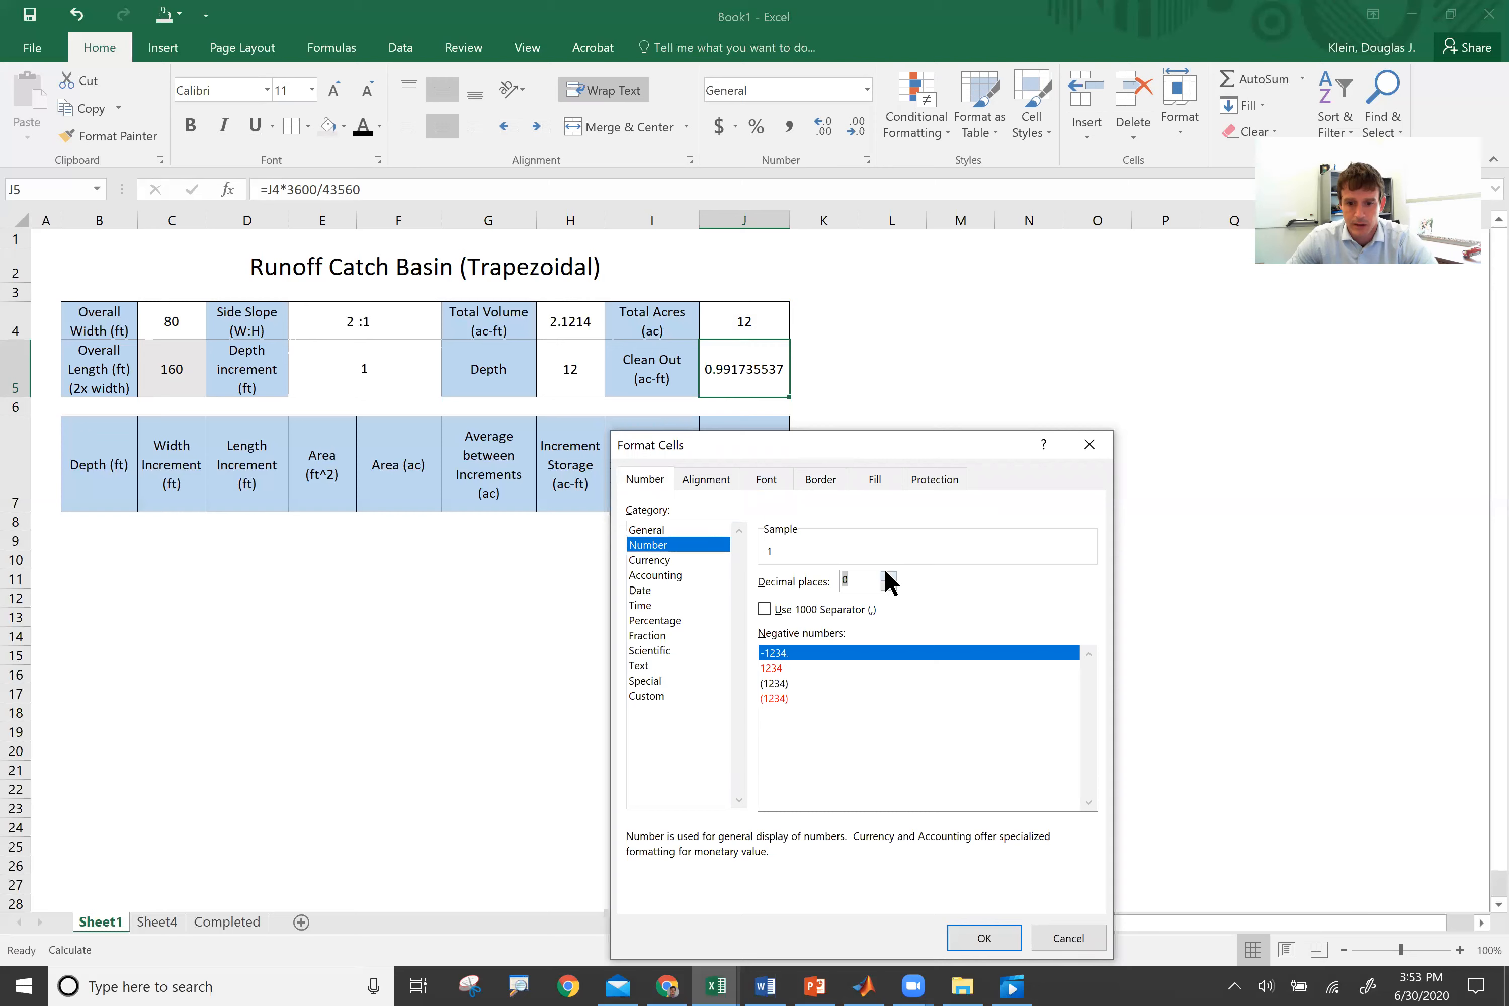
pyautogui.click(887, 574)
pyautogui.click(887, 574)
pyautogui.click(886, 574)
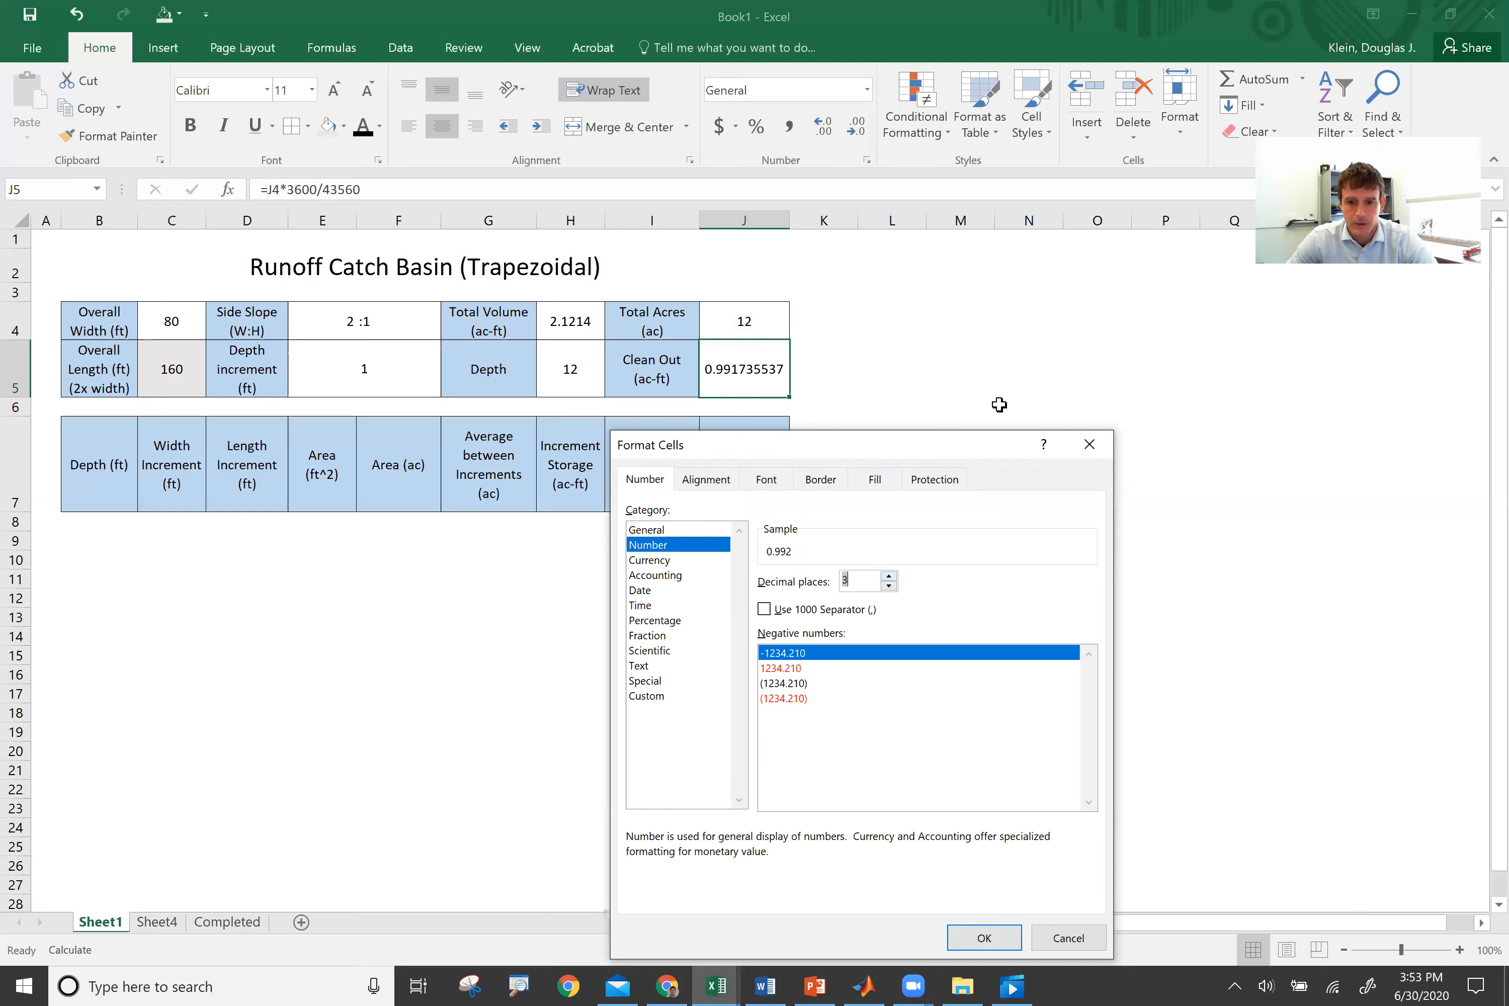
pyautogui.press('Return')
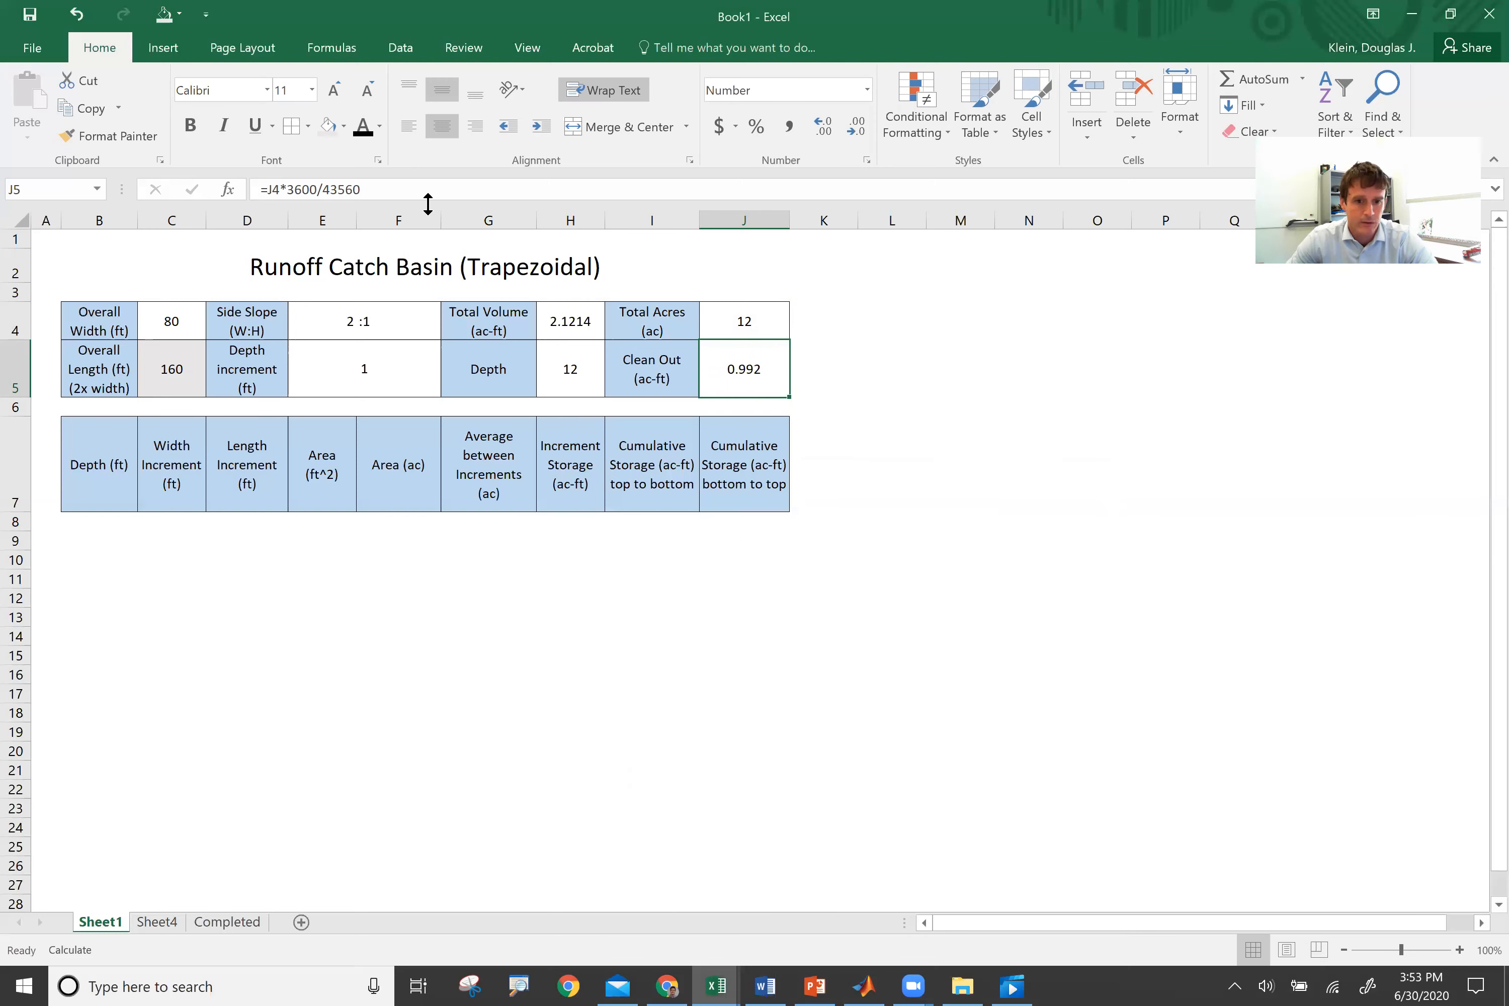
pyautogui.click(1017, 403)
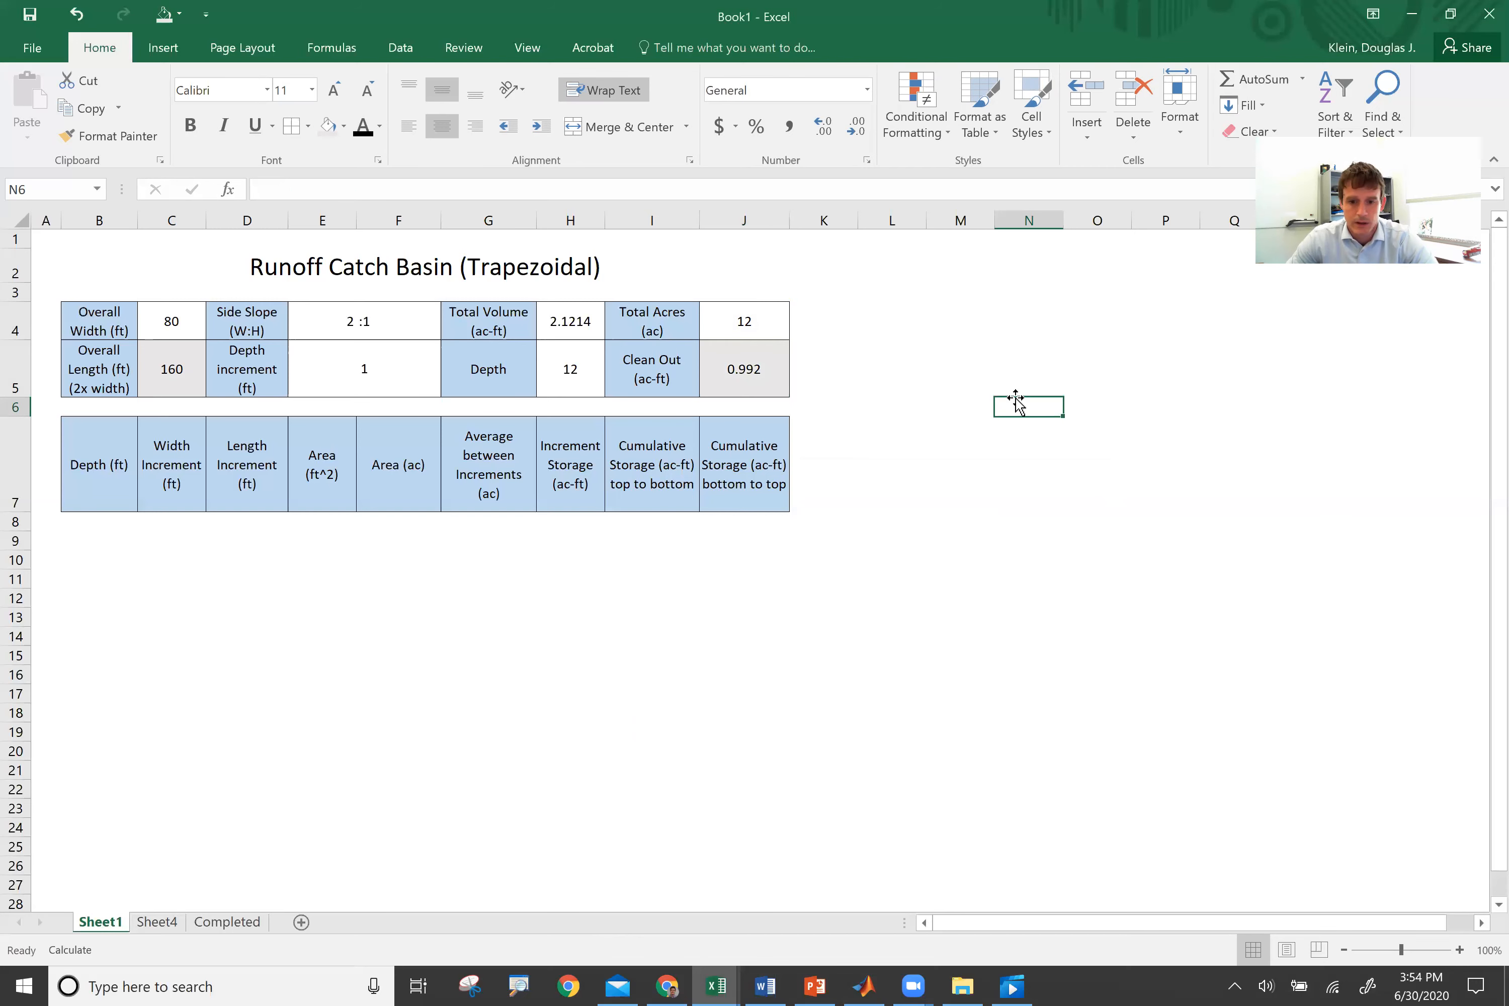
# Step: Enter 0 as the first depth in B8 of the increment table
pyautogui.click(105, 521)
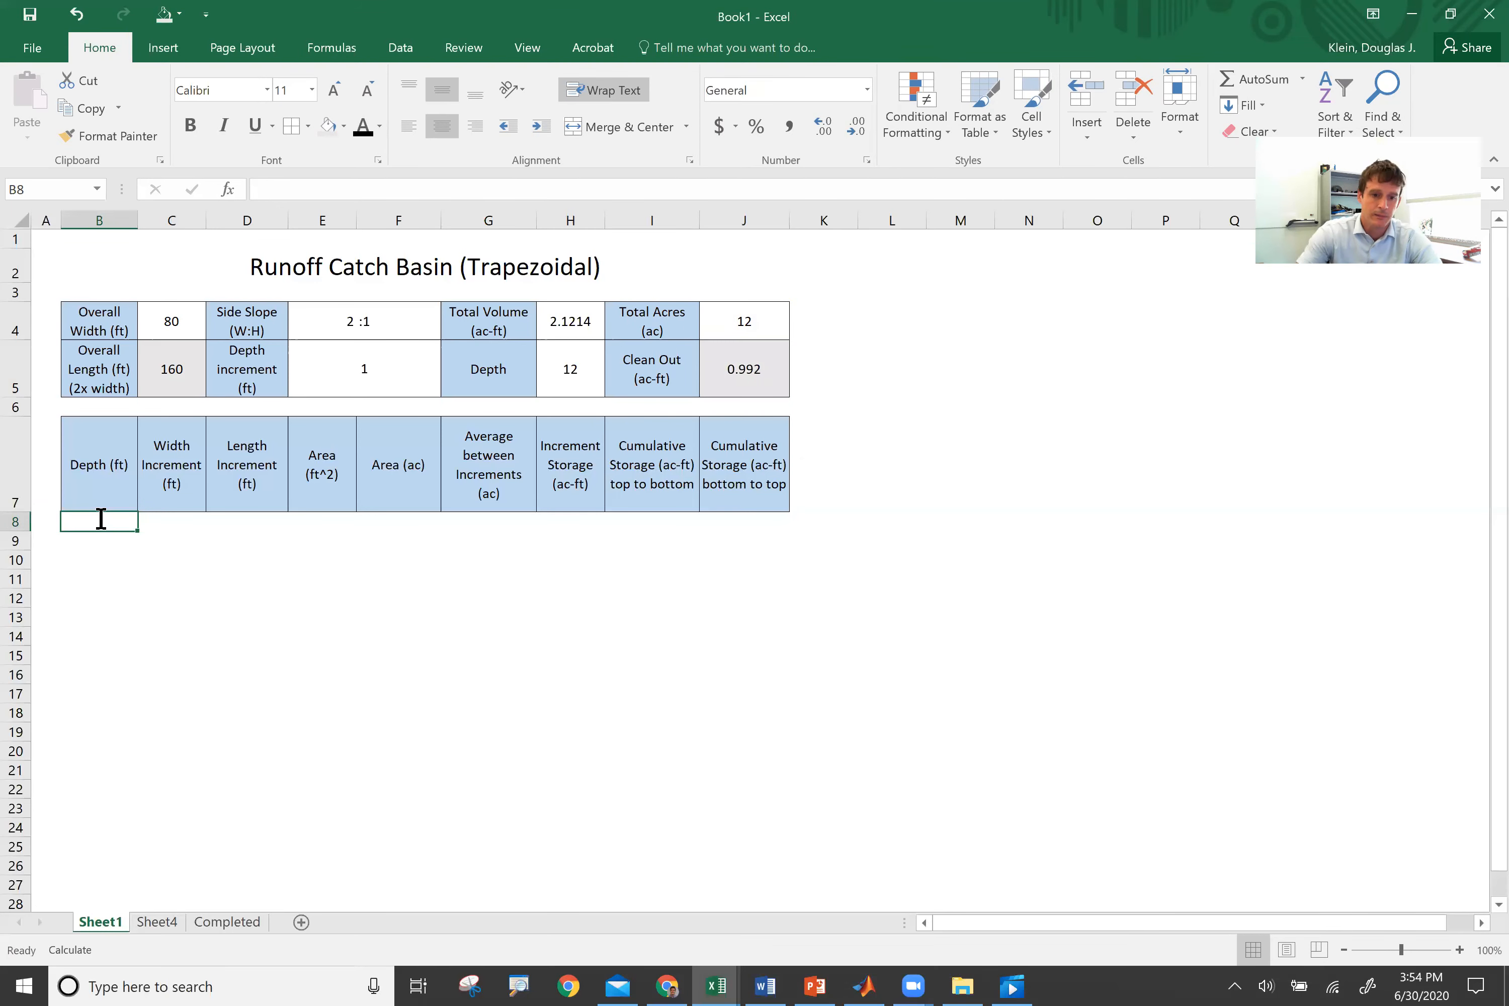
pyautogui.write('=')
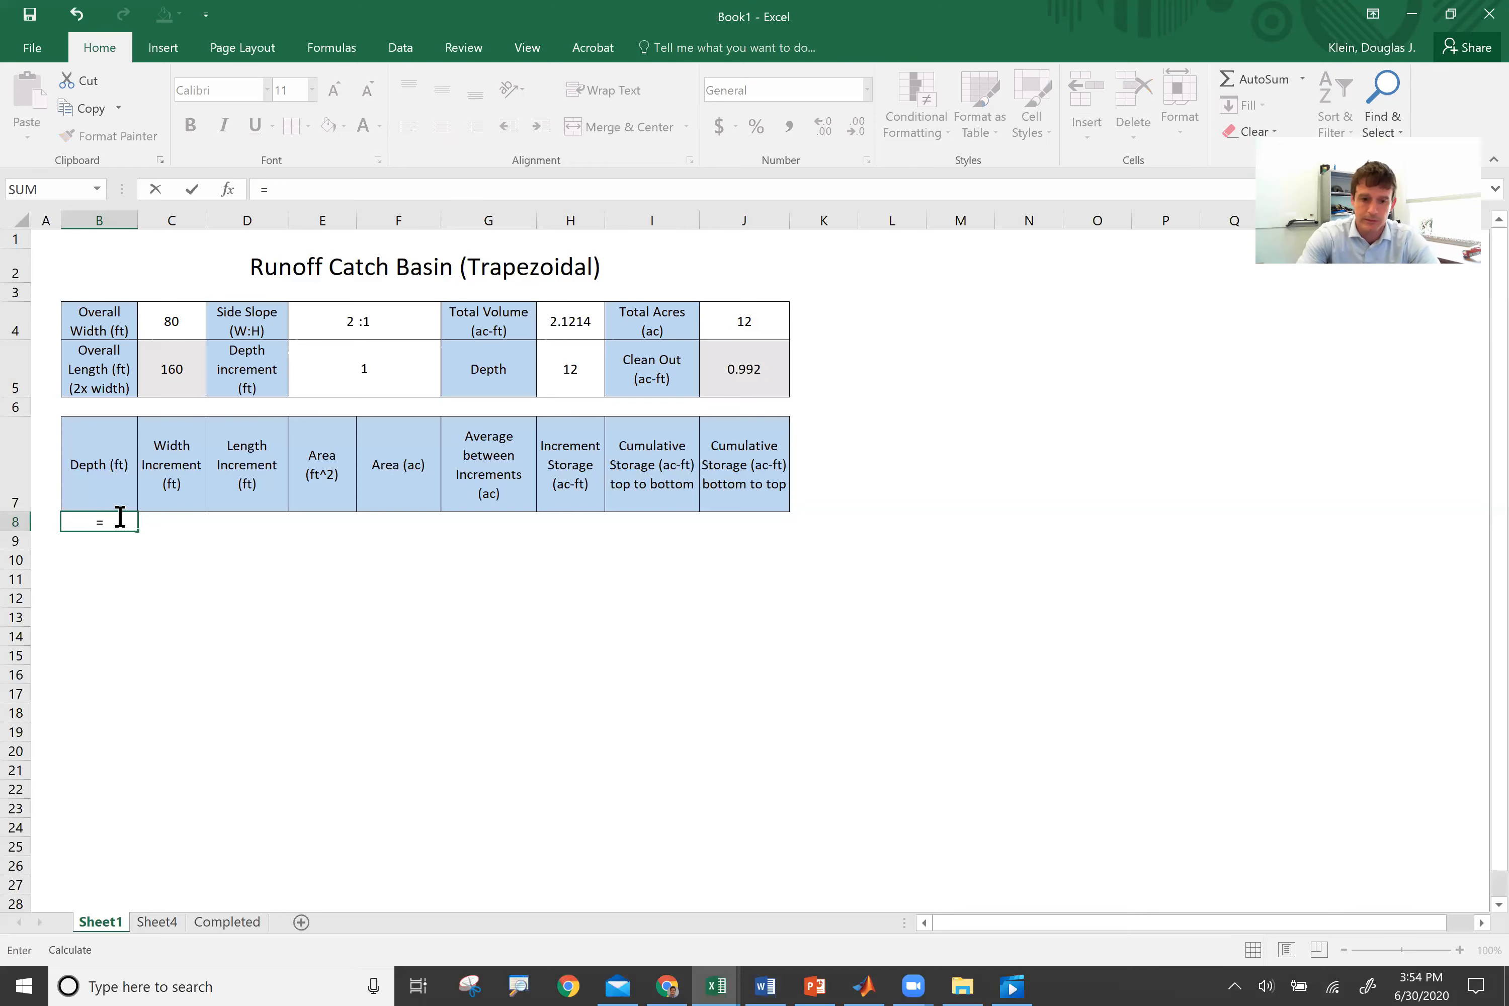
pyautogui.press('BackSpace')
pyautogui.write('0')
pyautogui.press('Return')
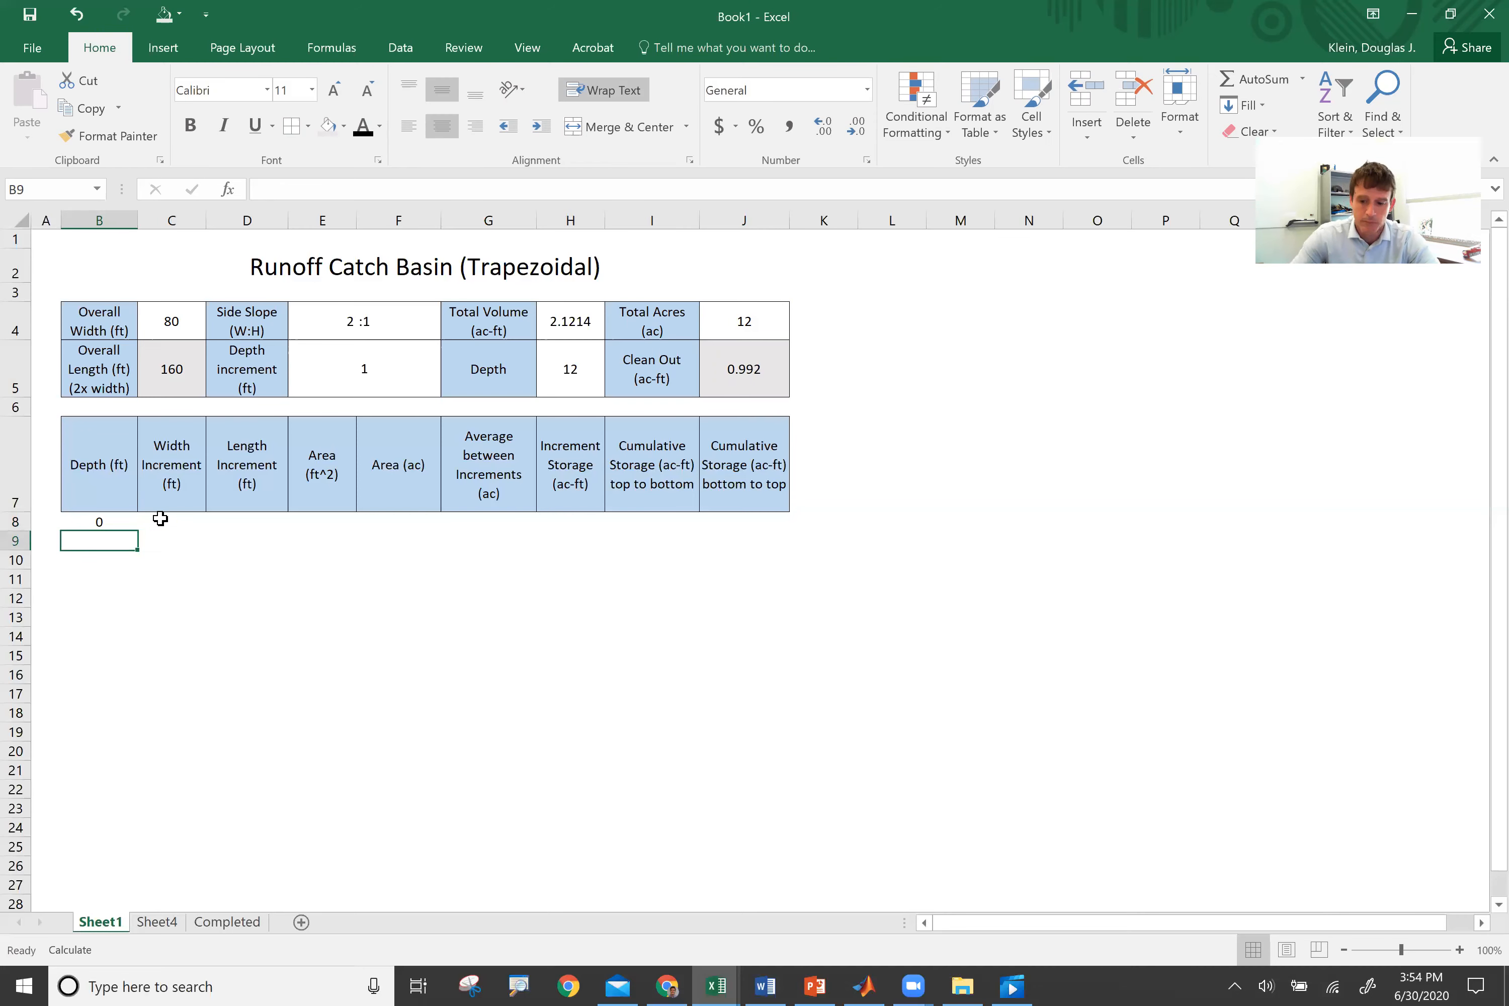
# Step: Link the first width increment in C8 to the overall width (=C4) and the length increment in D8 to the overall length (=C5)
pyautogui.click(141, 521)
pyautogui.write('=')
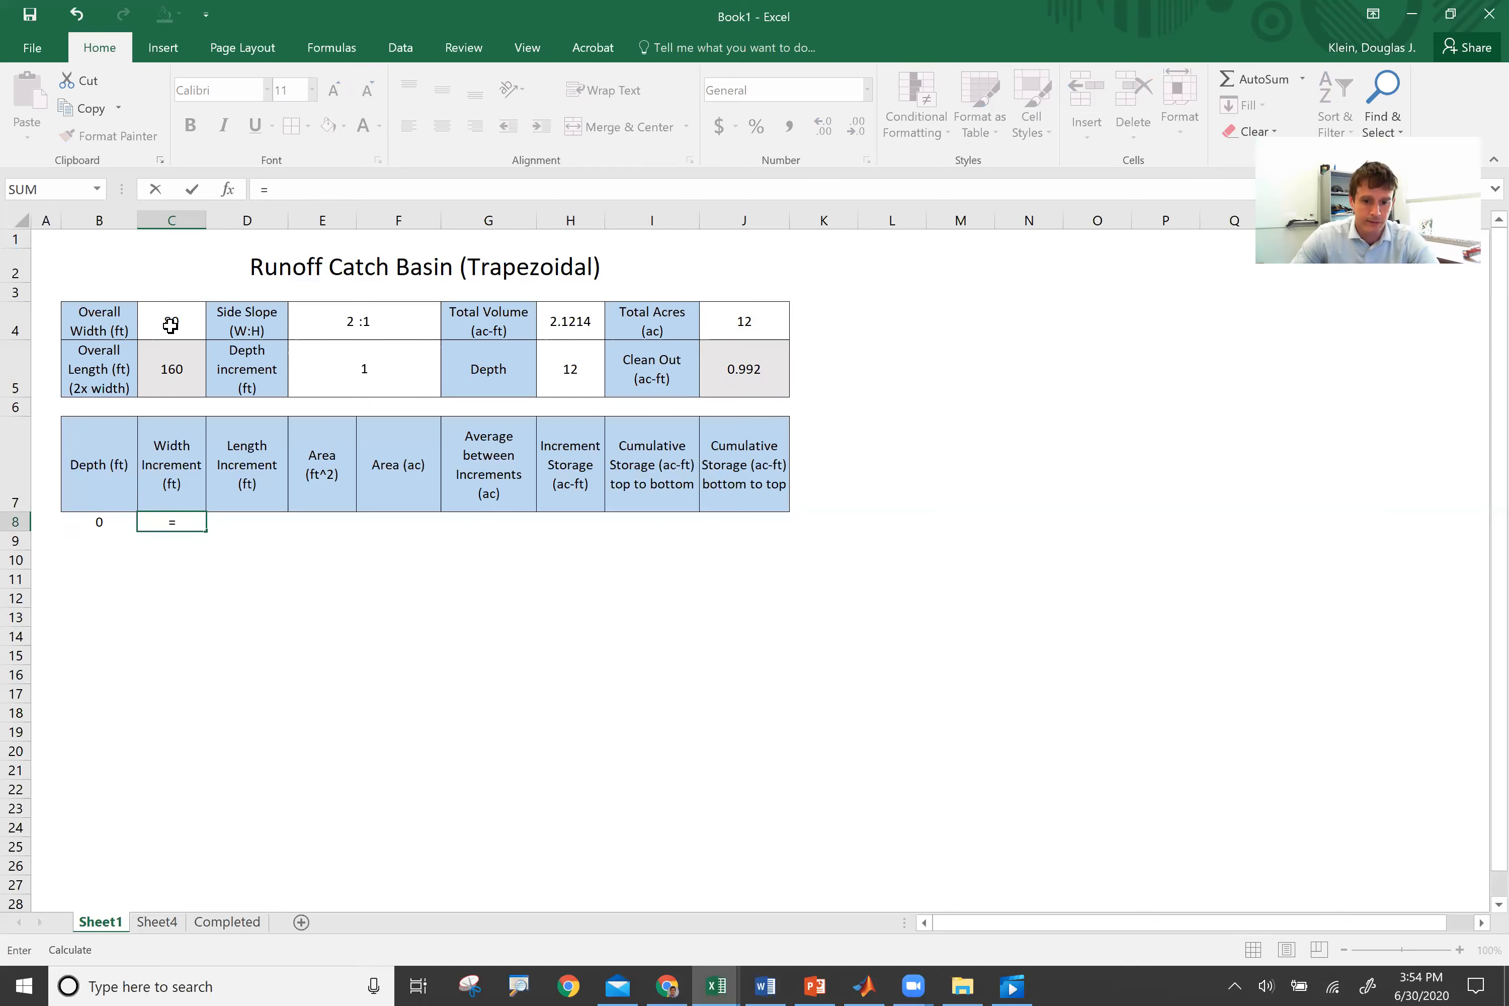
pyautogui.click(163, 333)
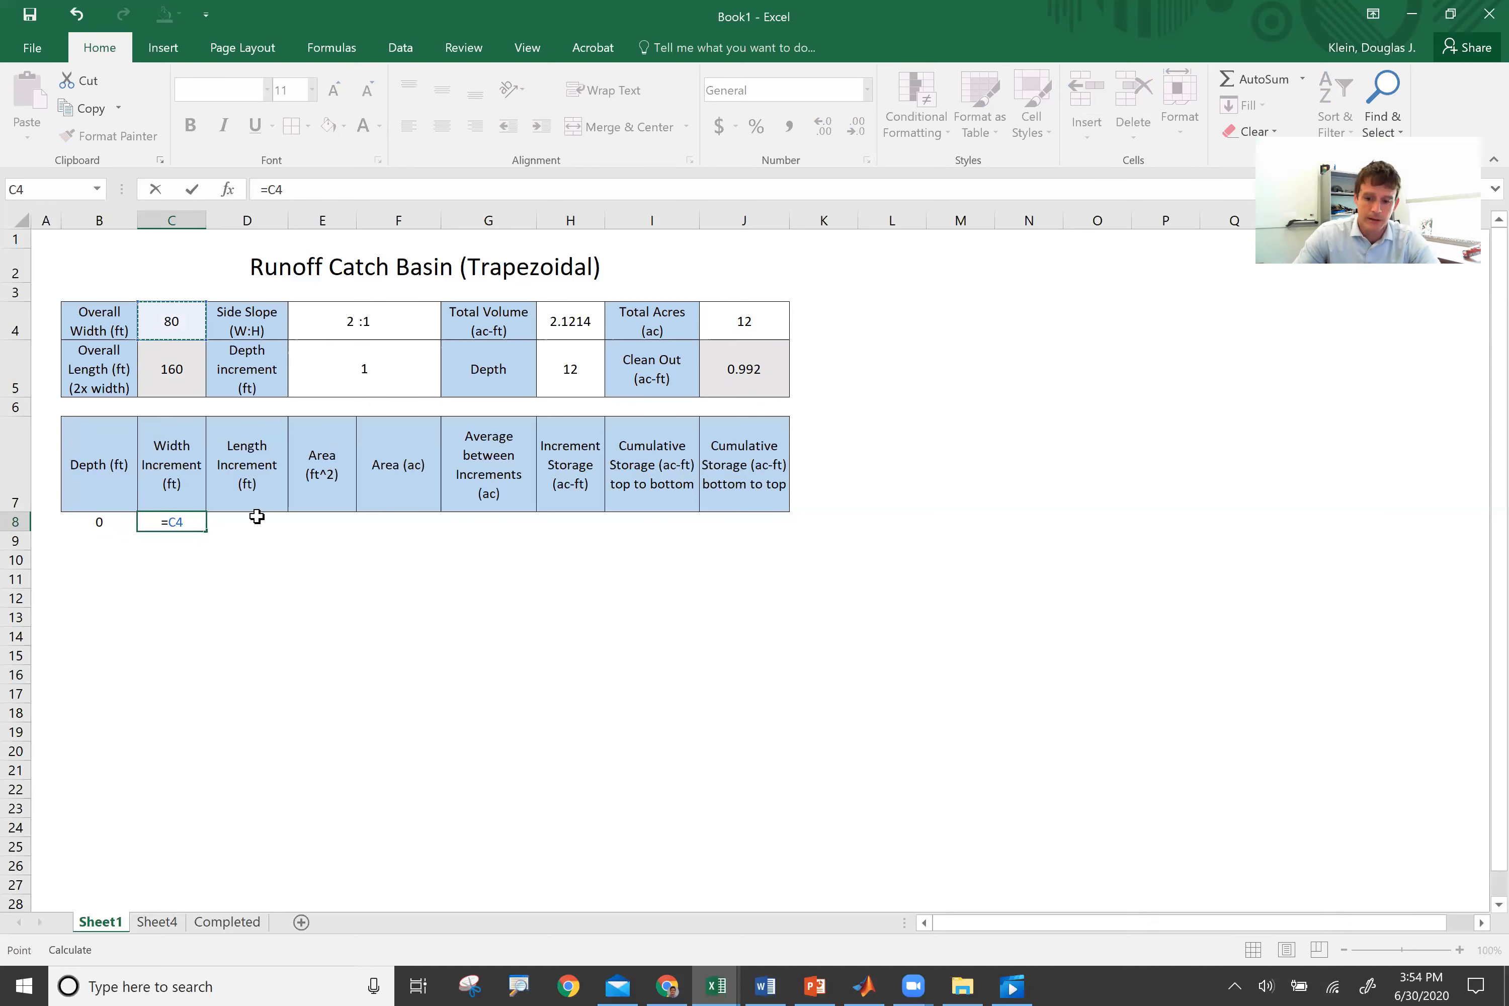
pyautogui.press('Tab')
pyautogui.write('=')
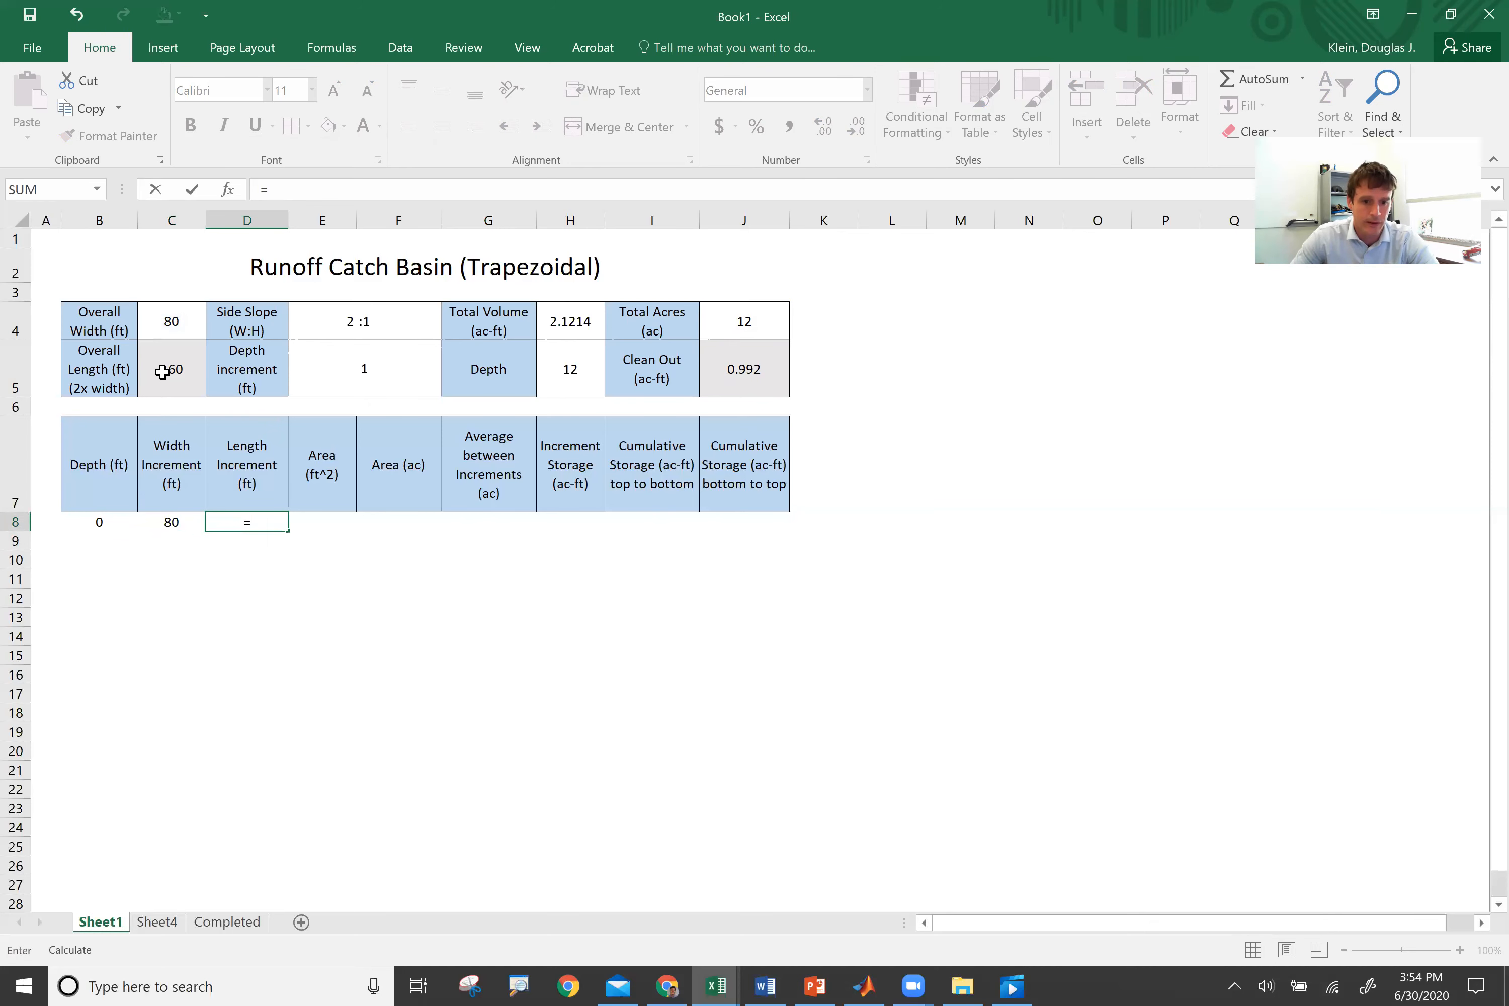
pyautogui.click(162, 372)
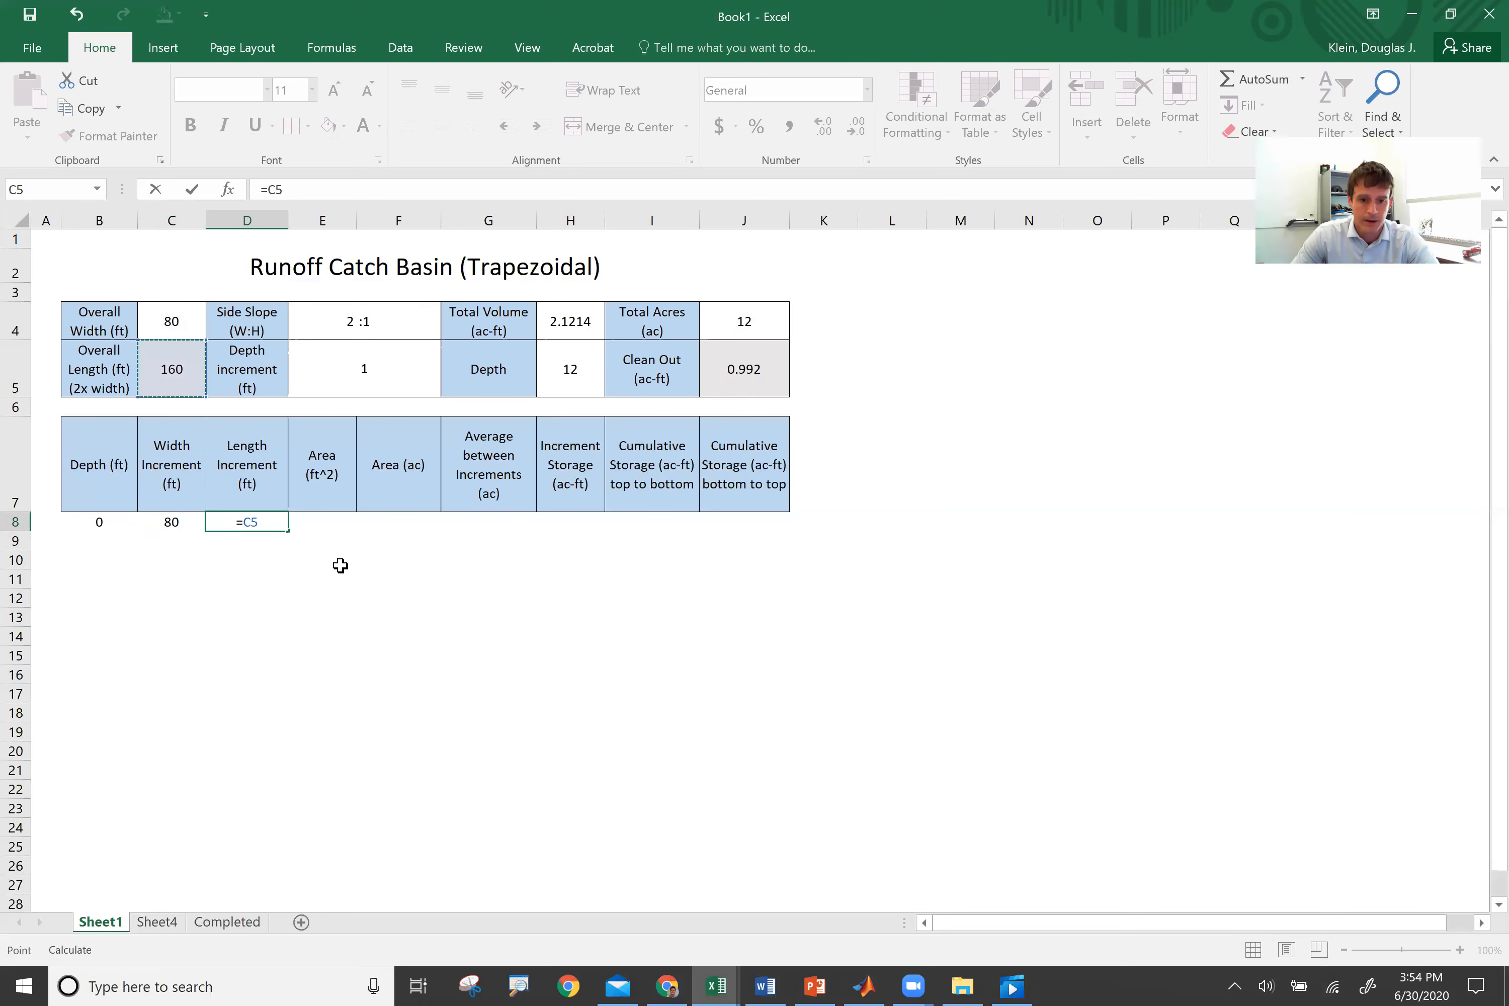
pyautogui.press('Tab')
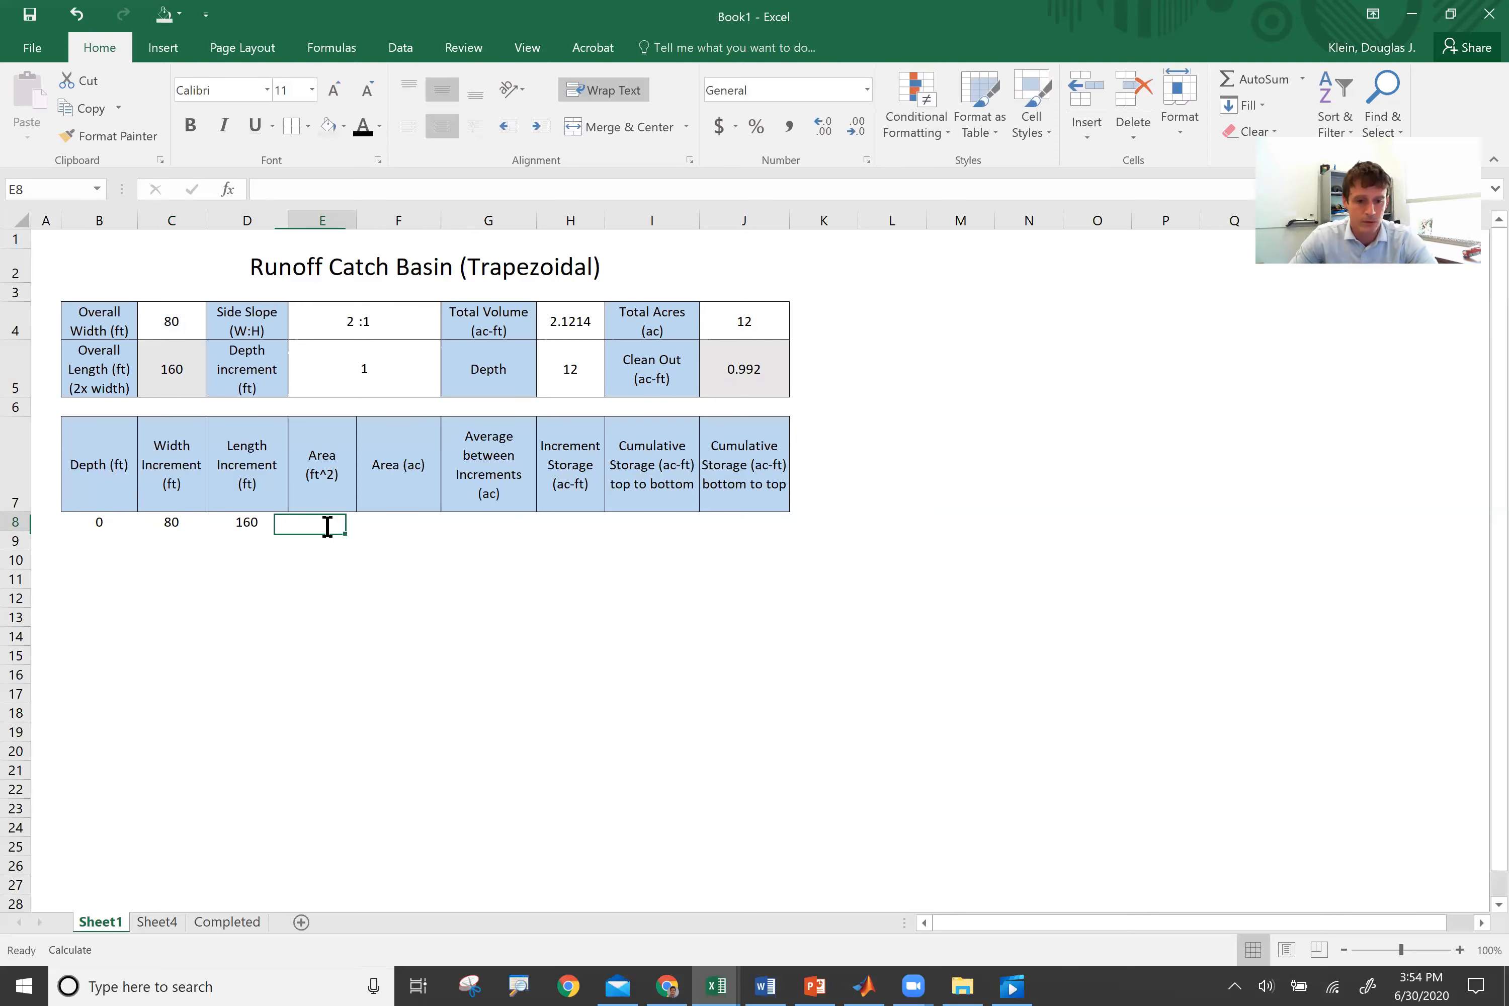
# Step: Calculate the first row's area in square feet in E8 by multiplying width by length, =C8*D8
pyautogui.write('=')
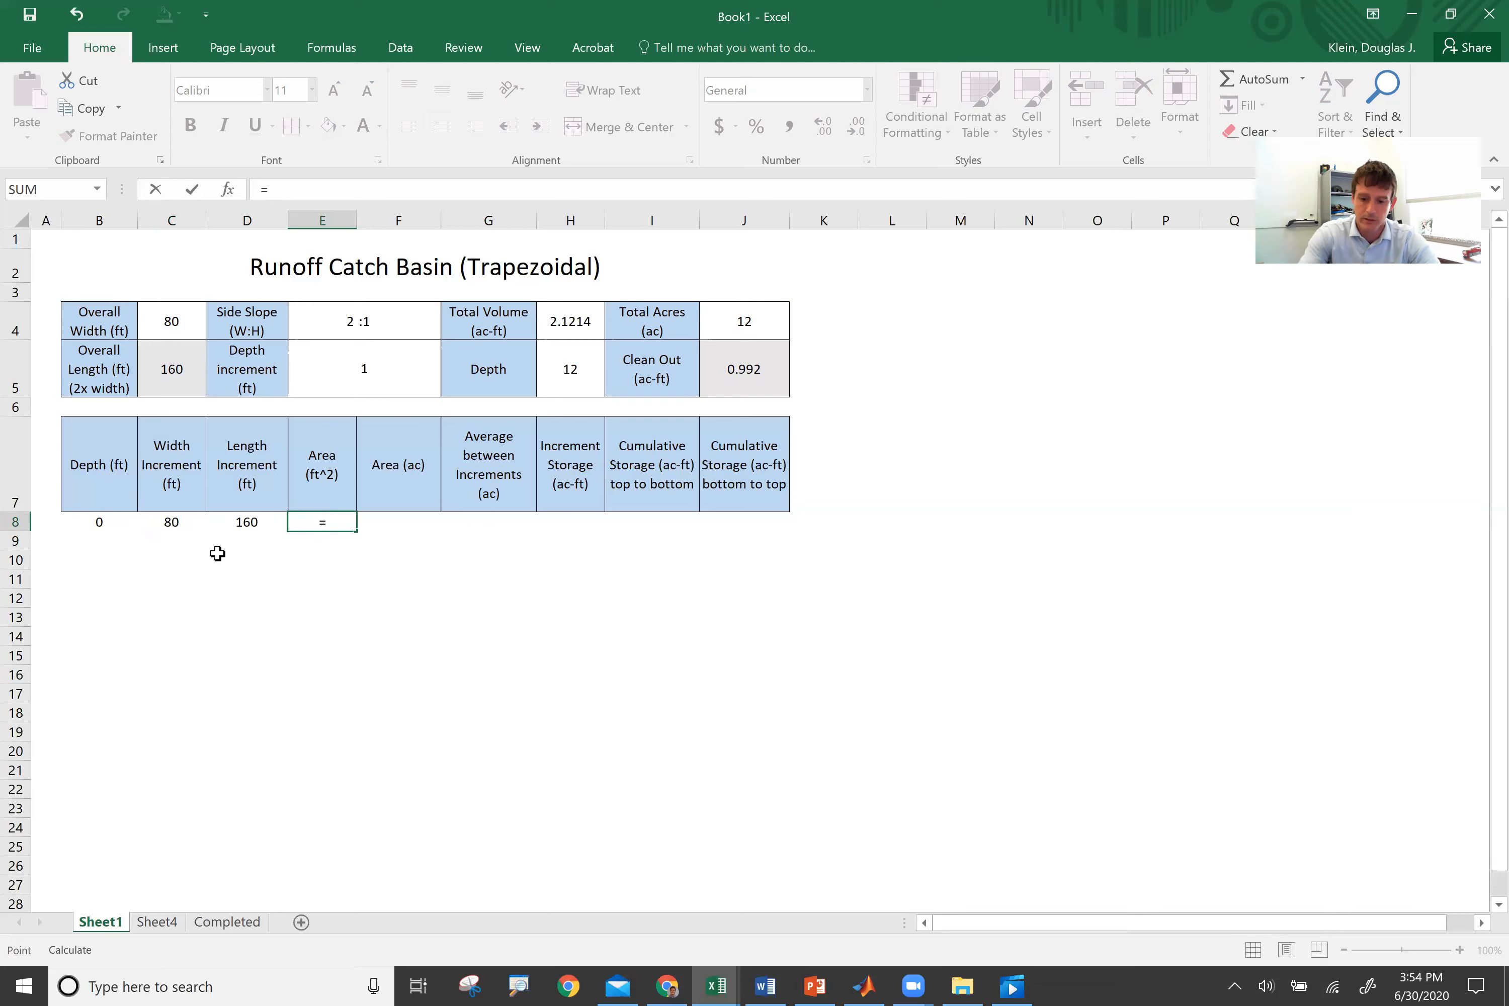
pyautogui.write('C8*')
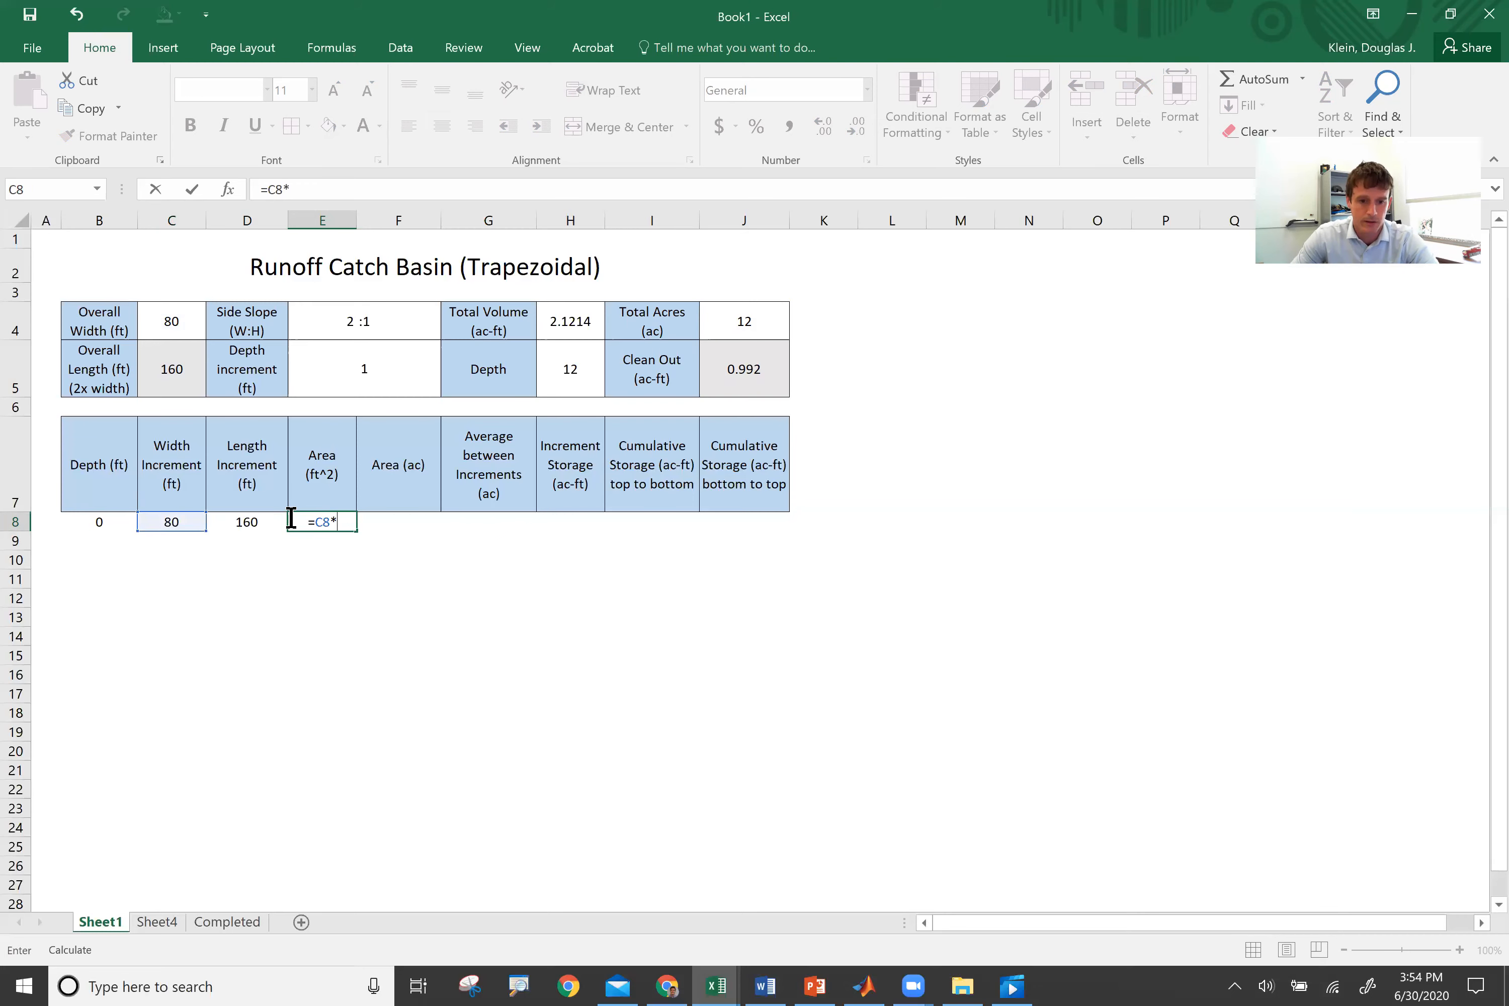
pyautogui.click(257, 522)
pyautogui.press('Return')
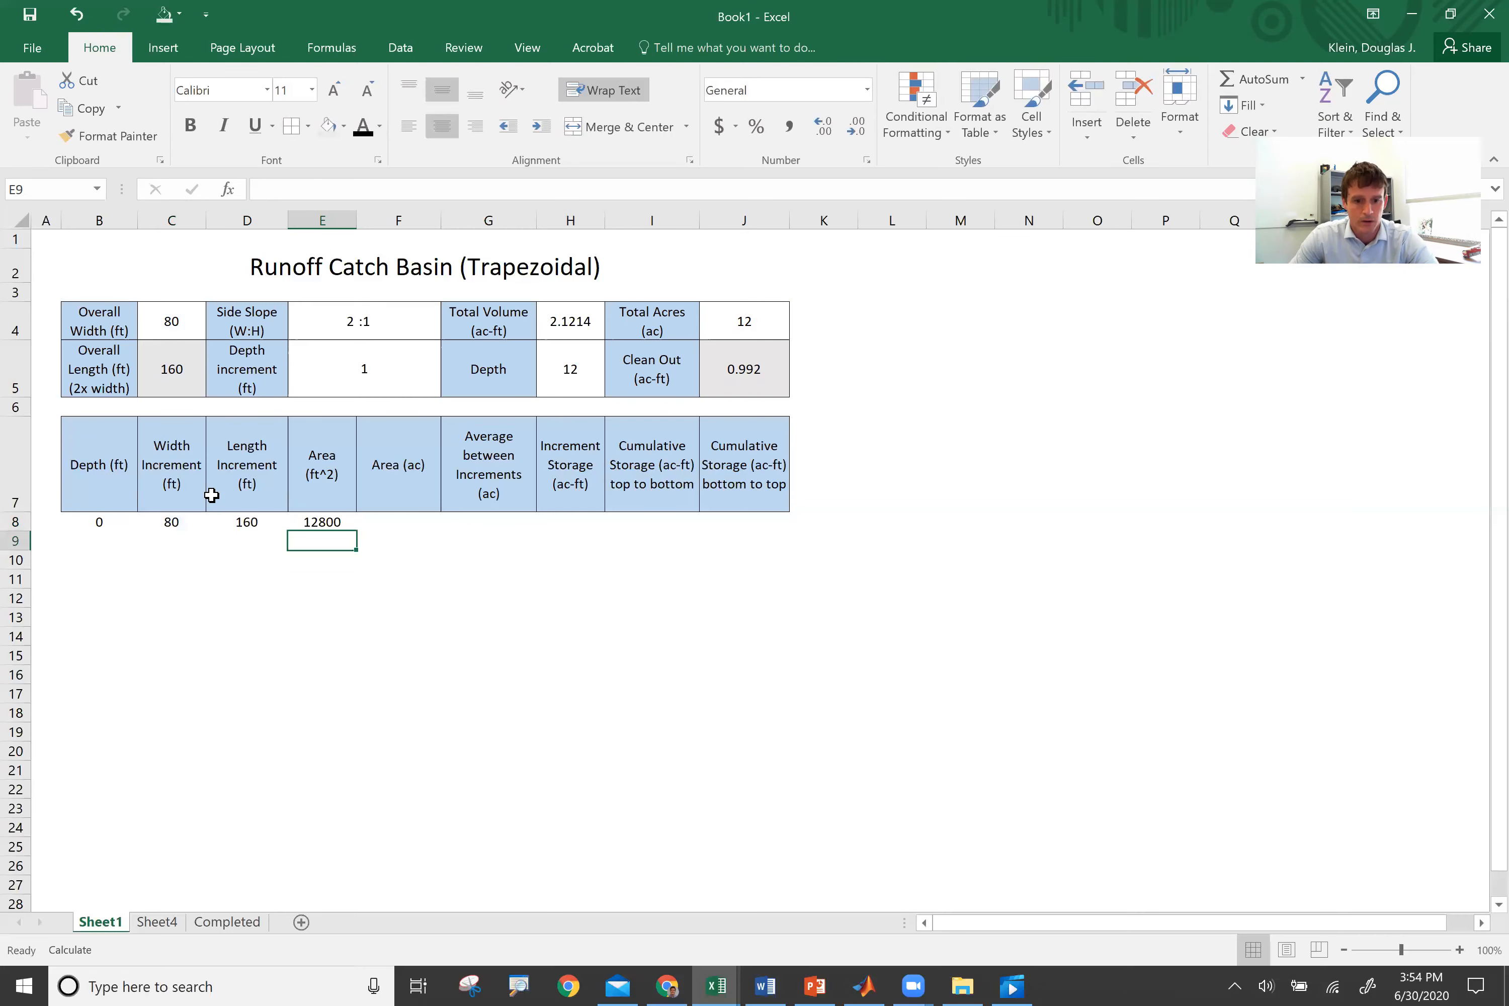
# Step: Convert the first row's area to acres in F8 by dividing the square-foot area by 43560, =E8/43560
pyautogui.click(422, 519)
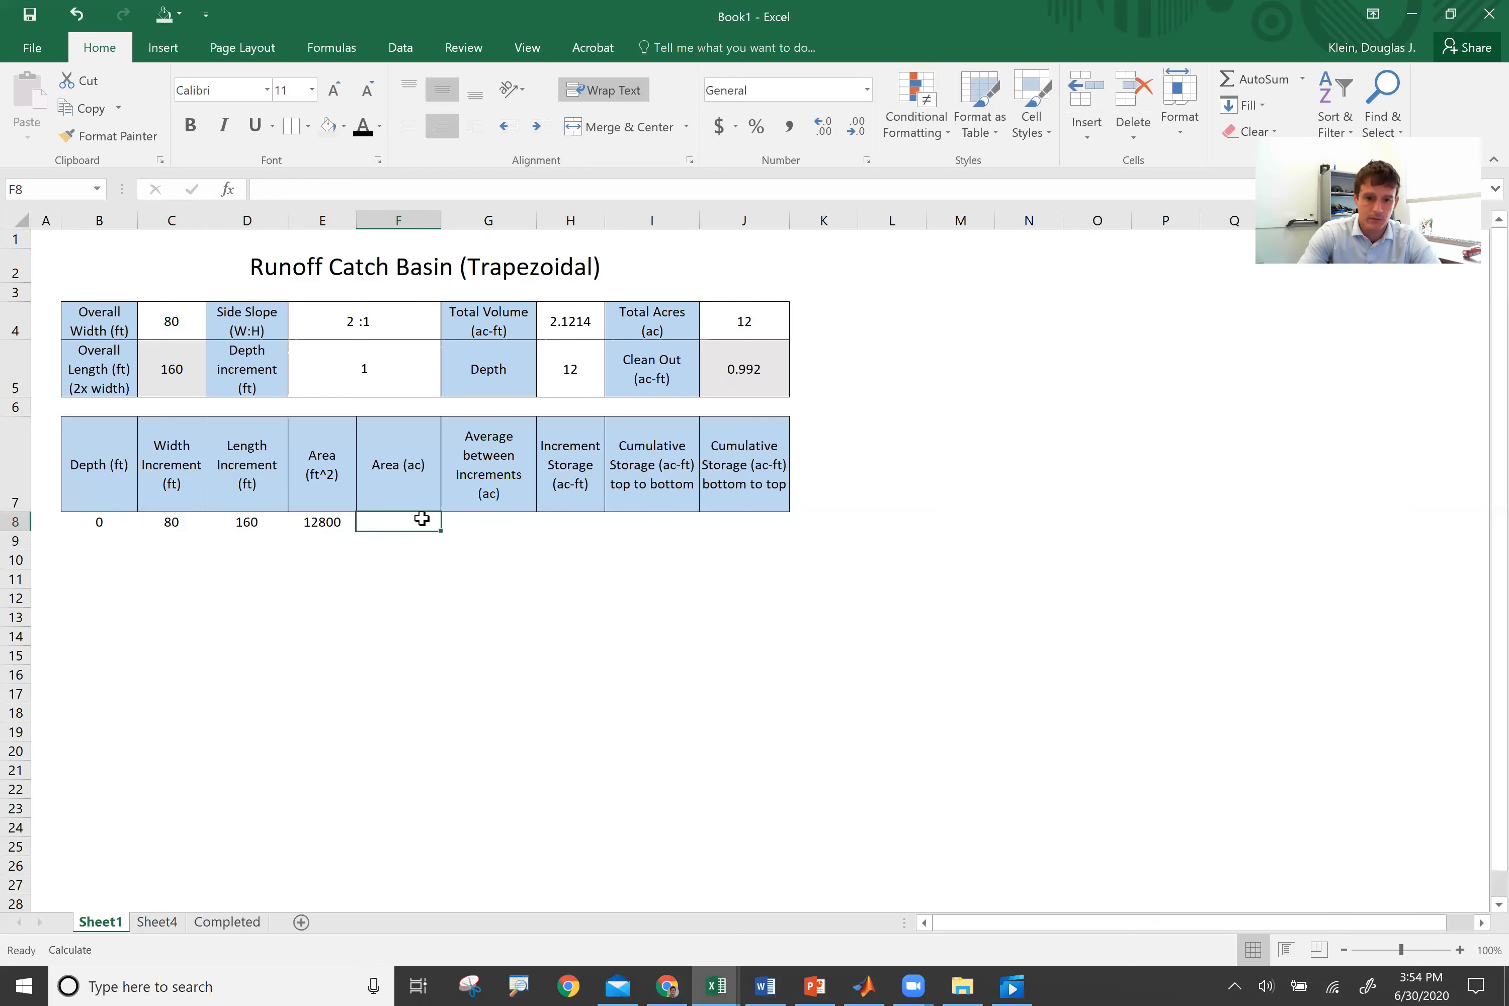
pyautogui.write('=')
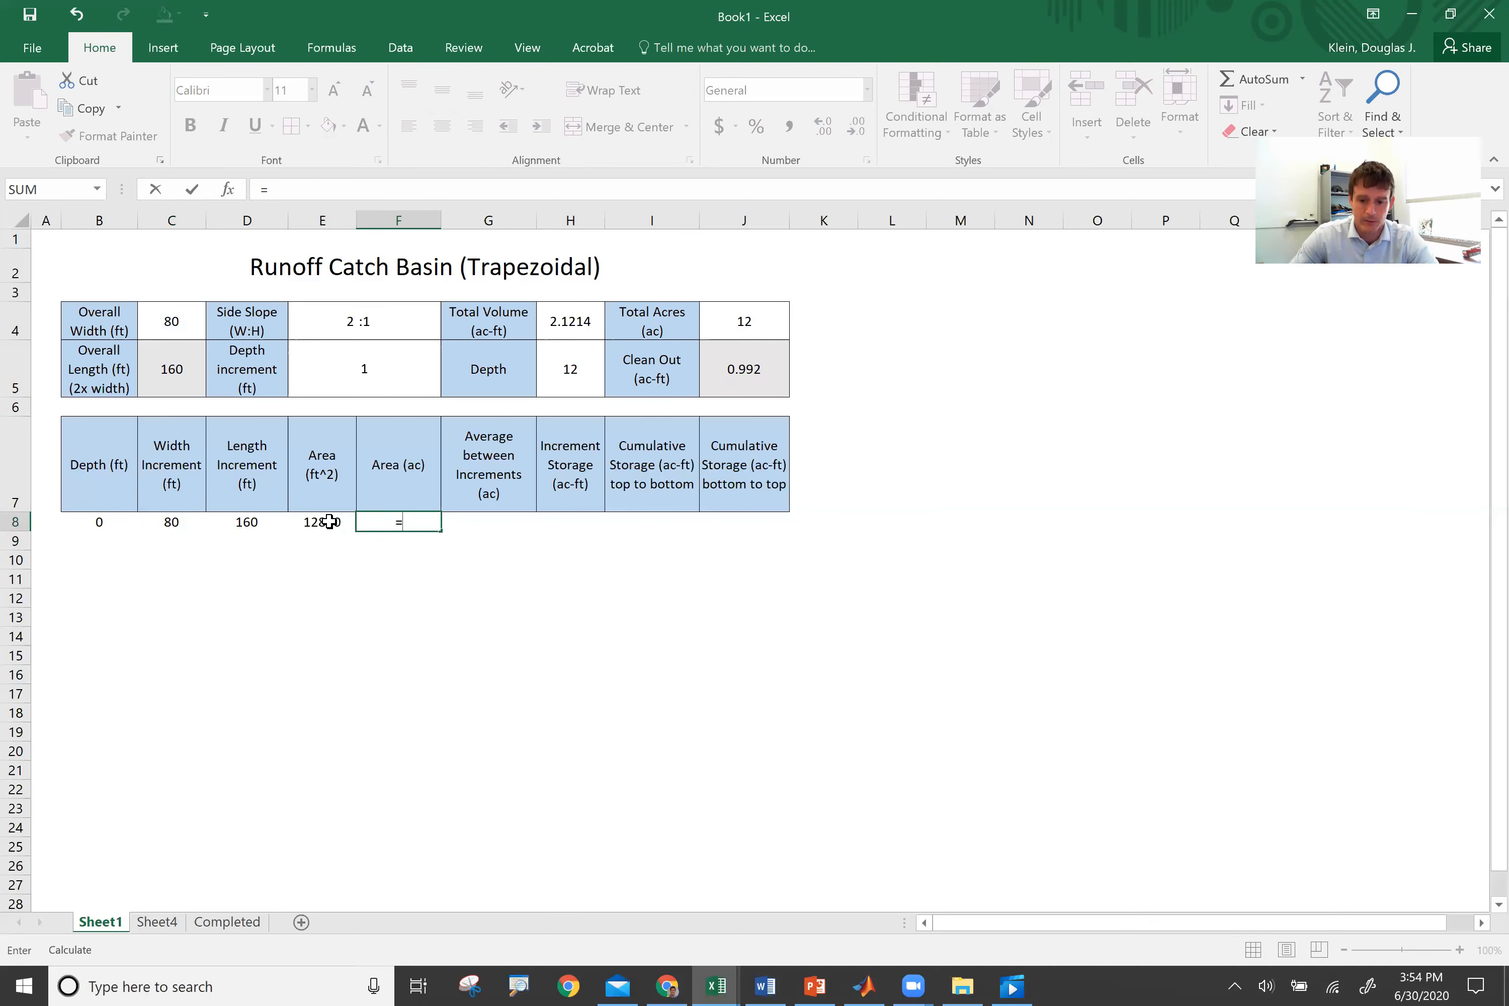
pyautogui.click(330, 521)
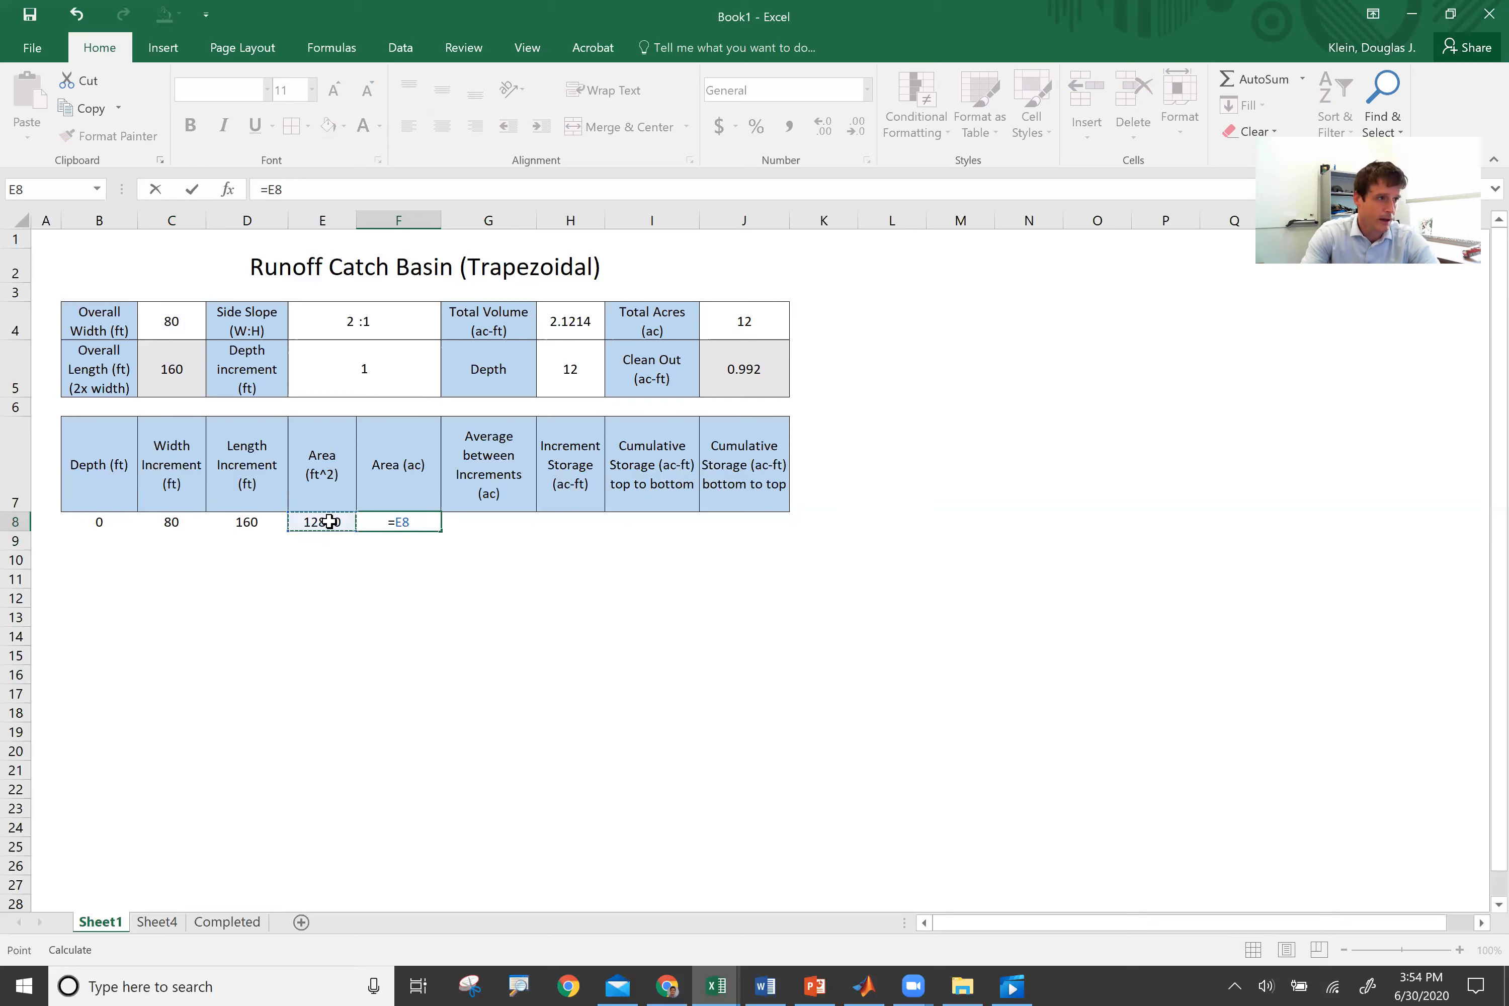
pyautogui.write('/4')
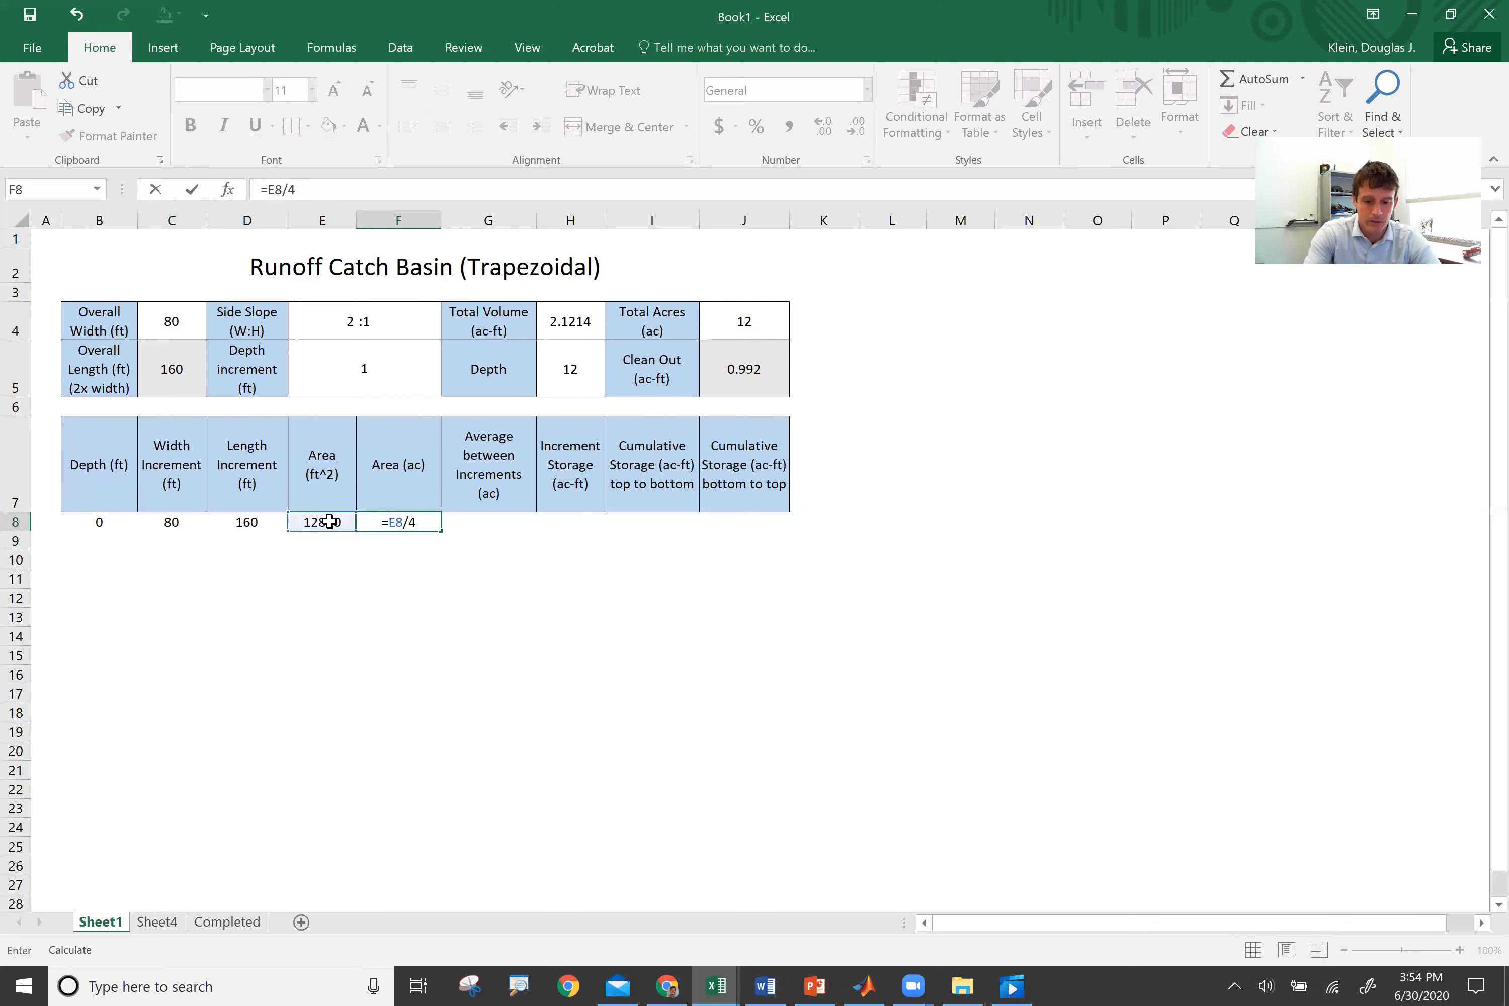
pyautogui.write('356')
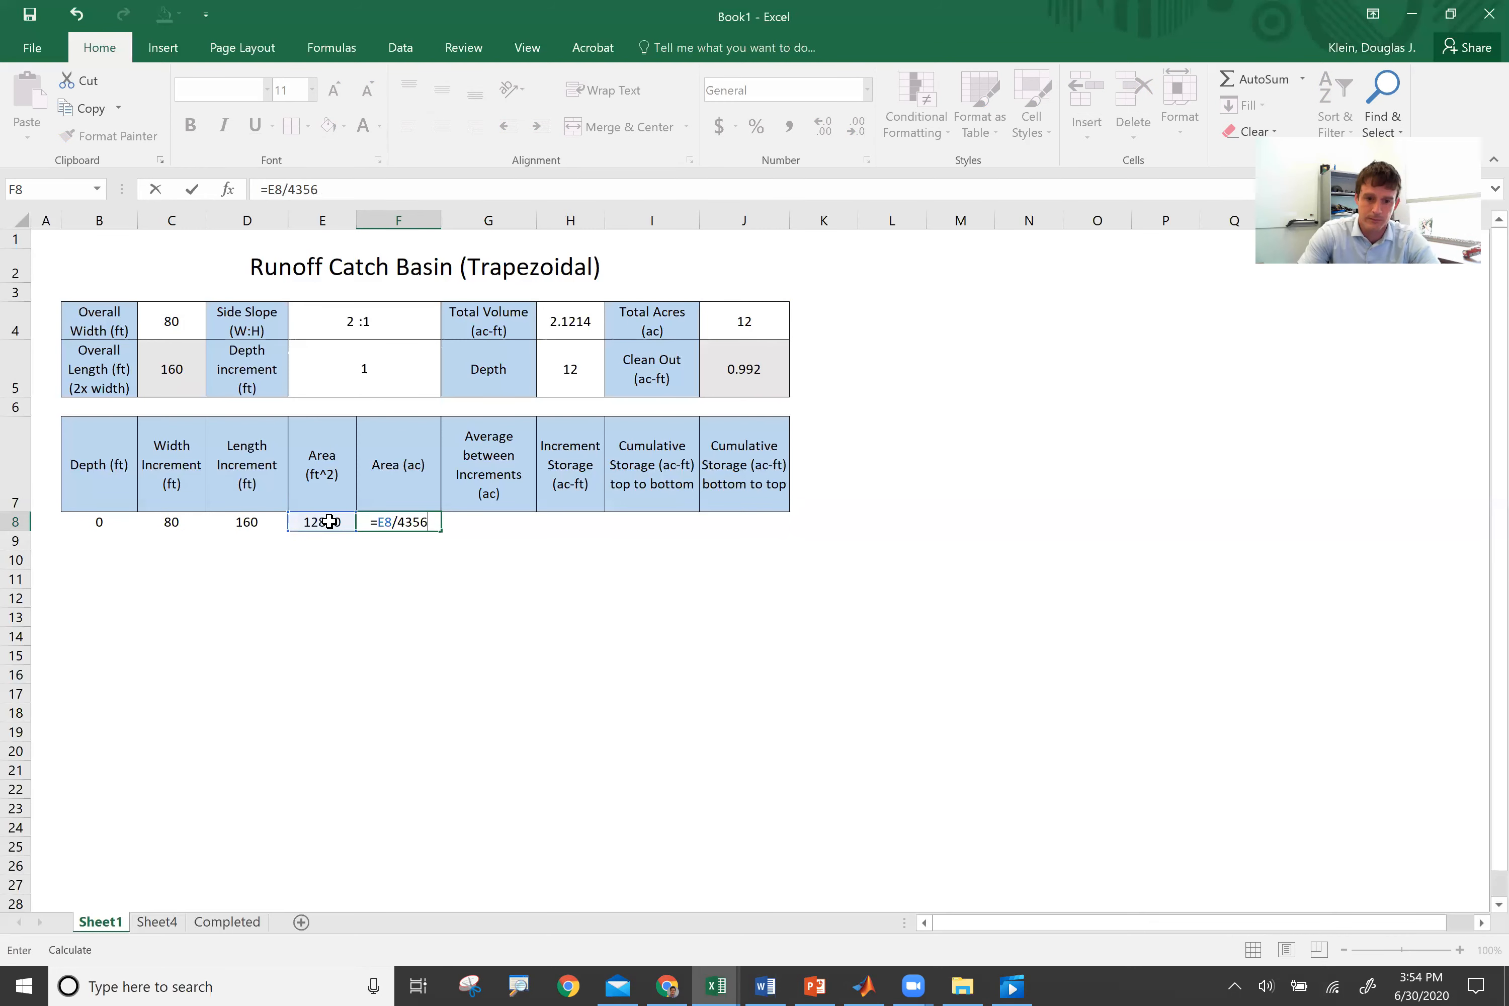
pyautogui.press('Return')
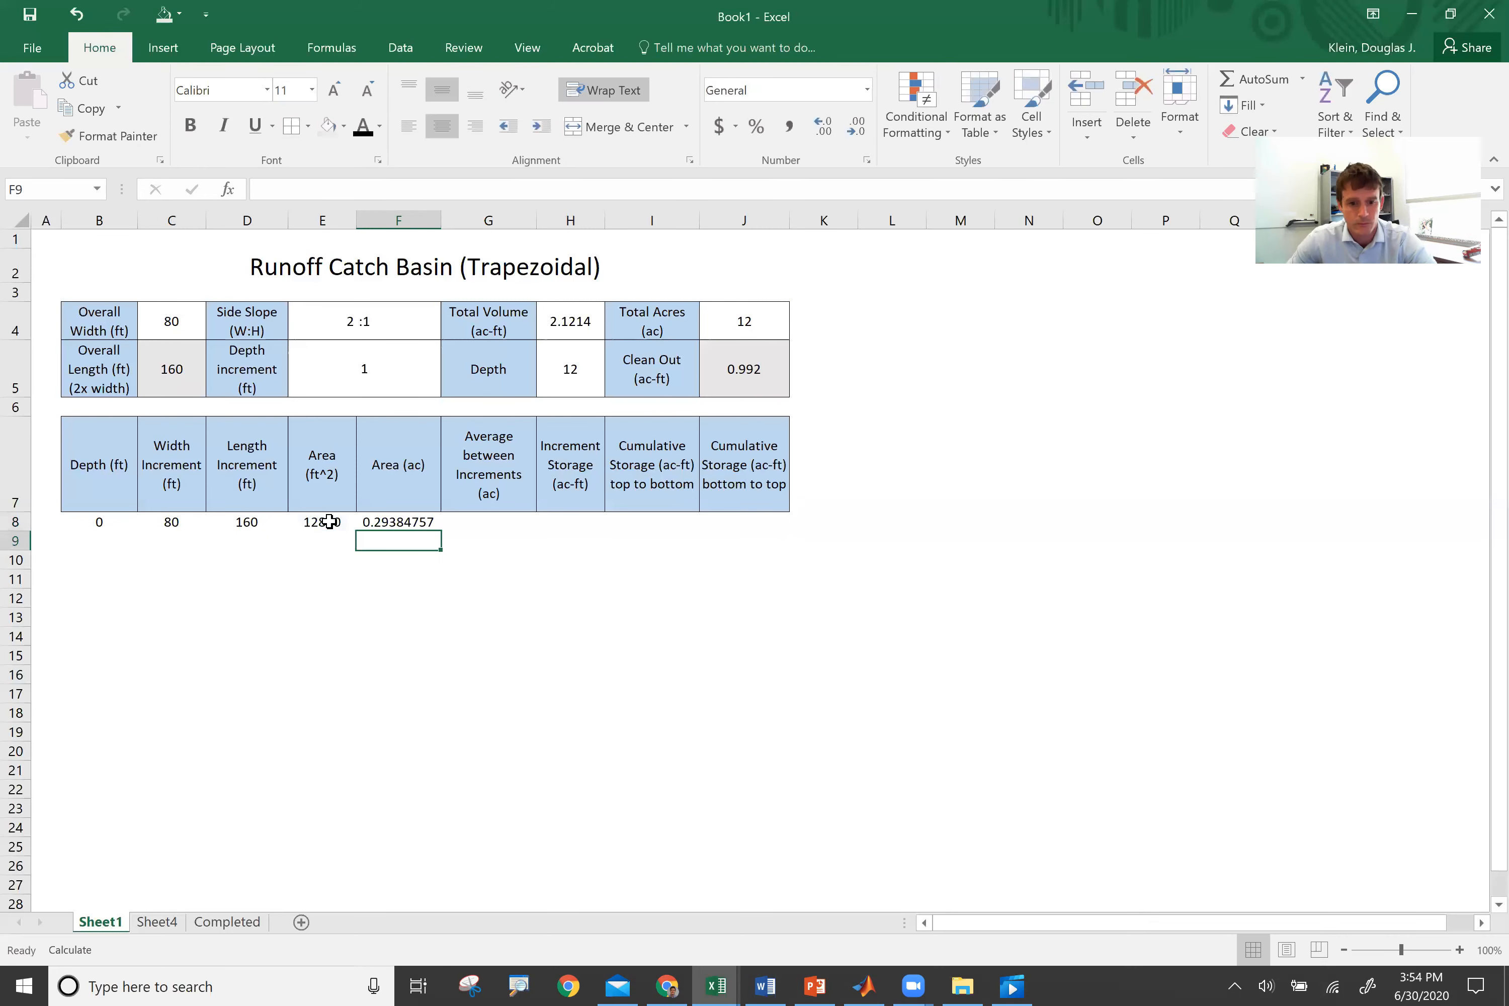
# Step: Format the acre area in F8 as a Number with 3 decimal places
pyautogui.rightClick(400, 525)
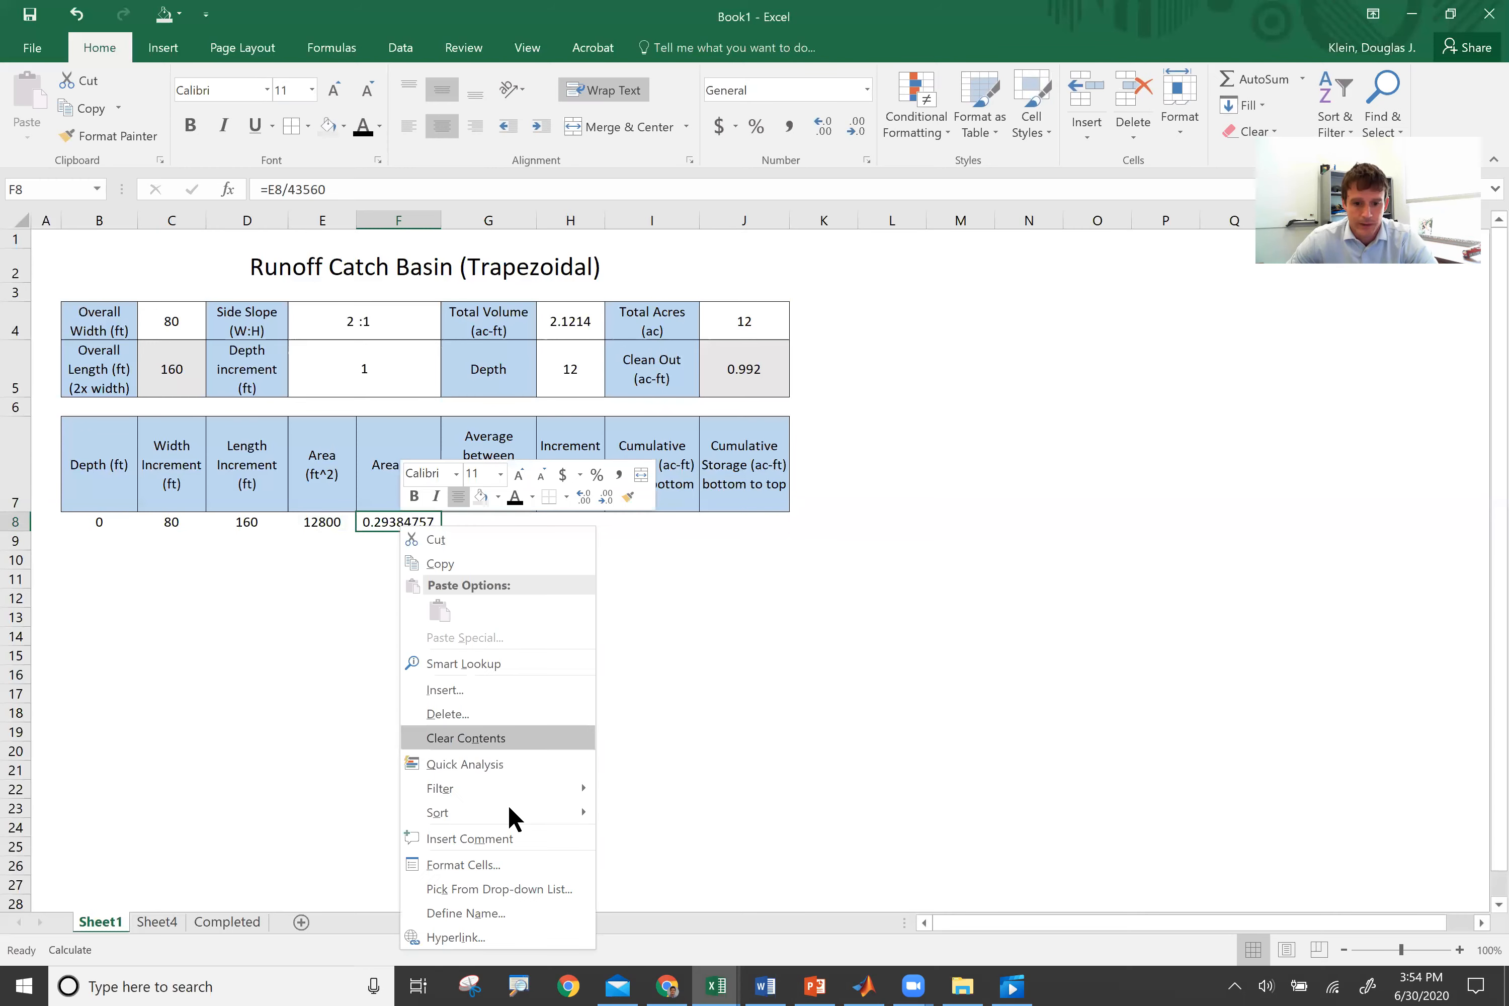
pyautogui.click(463, 865)
pyautogui.click(326, 541)
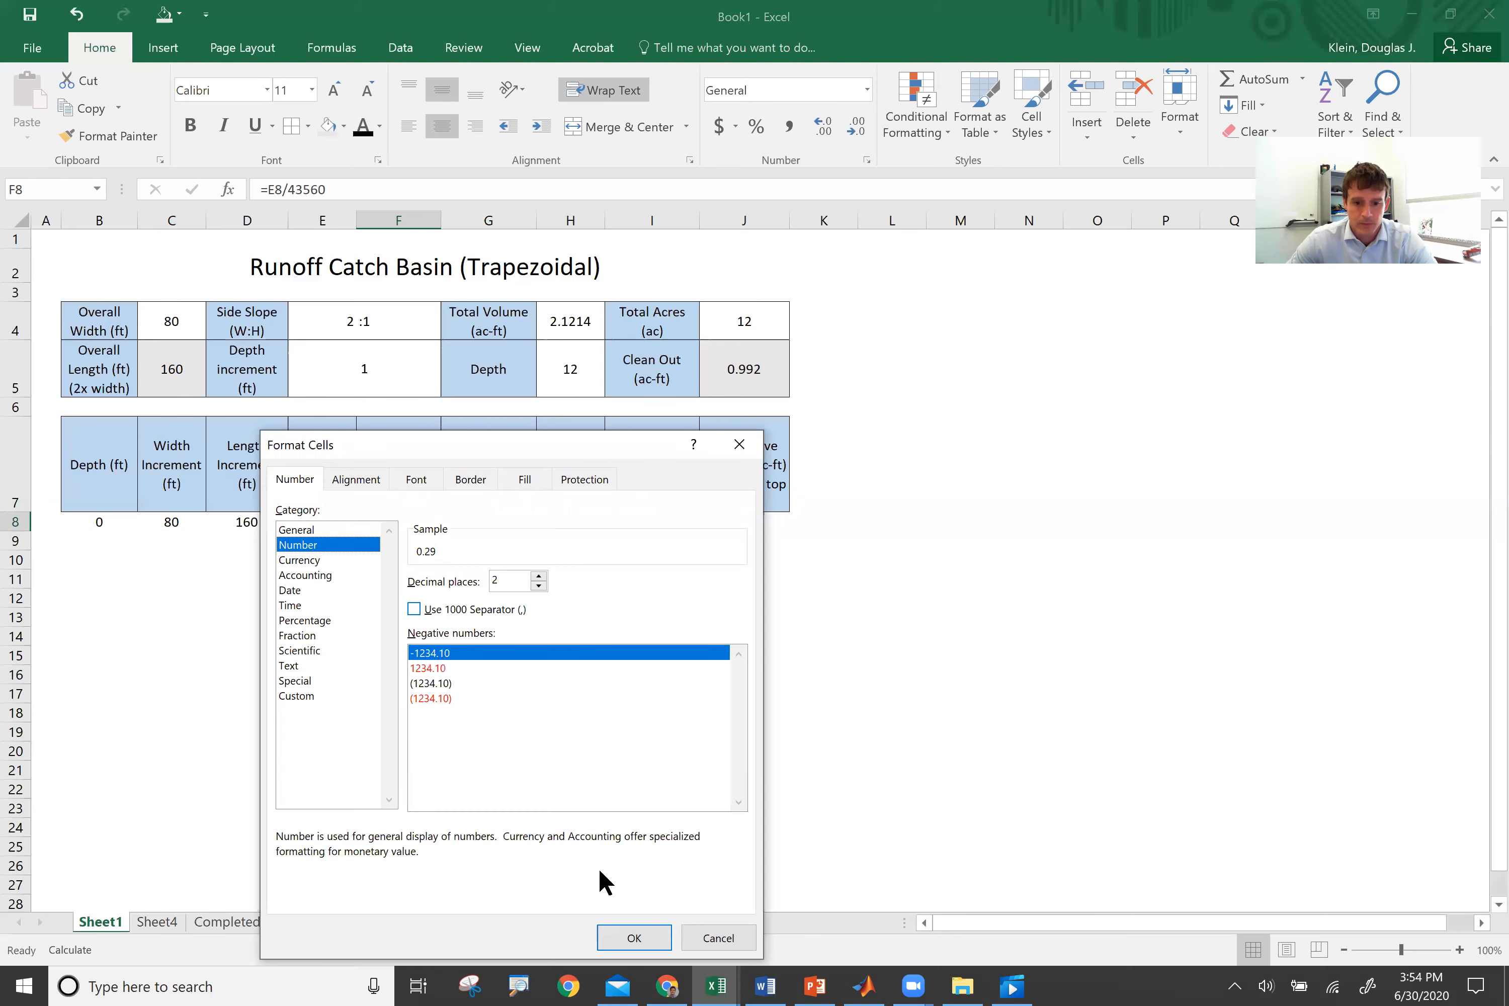
pyautogui.click(631, 935)
pyautogui.click(849, 677)
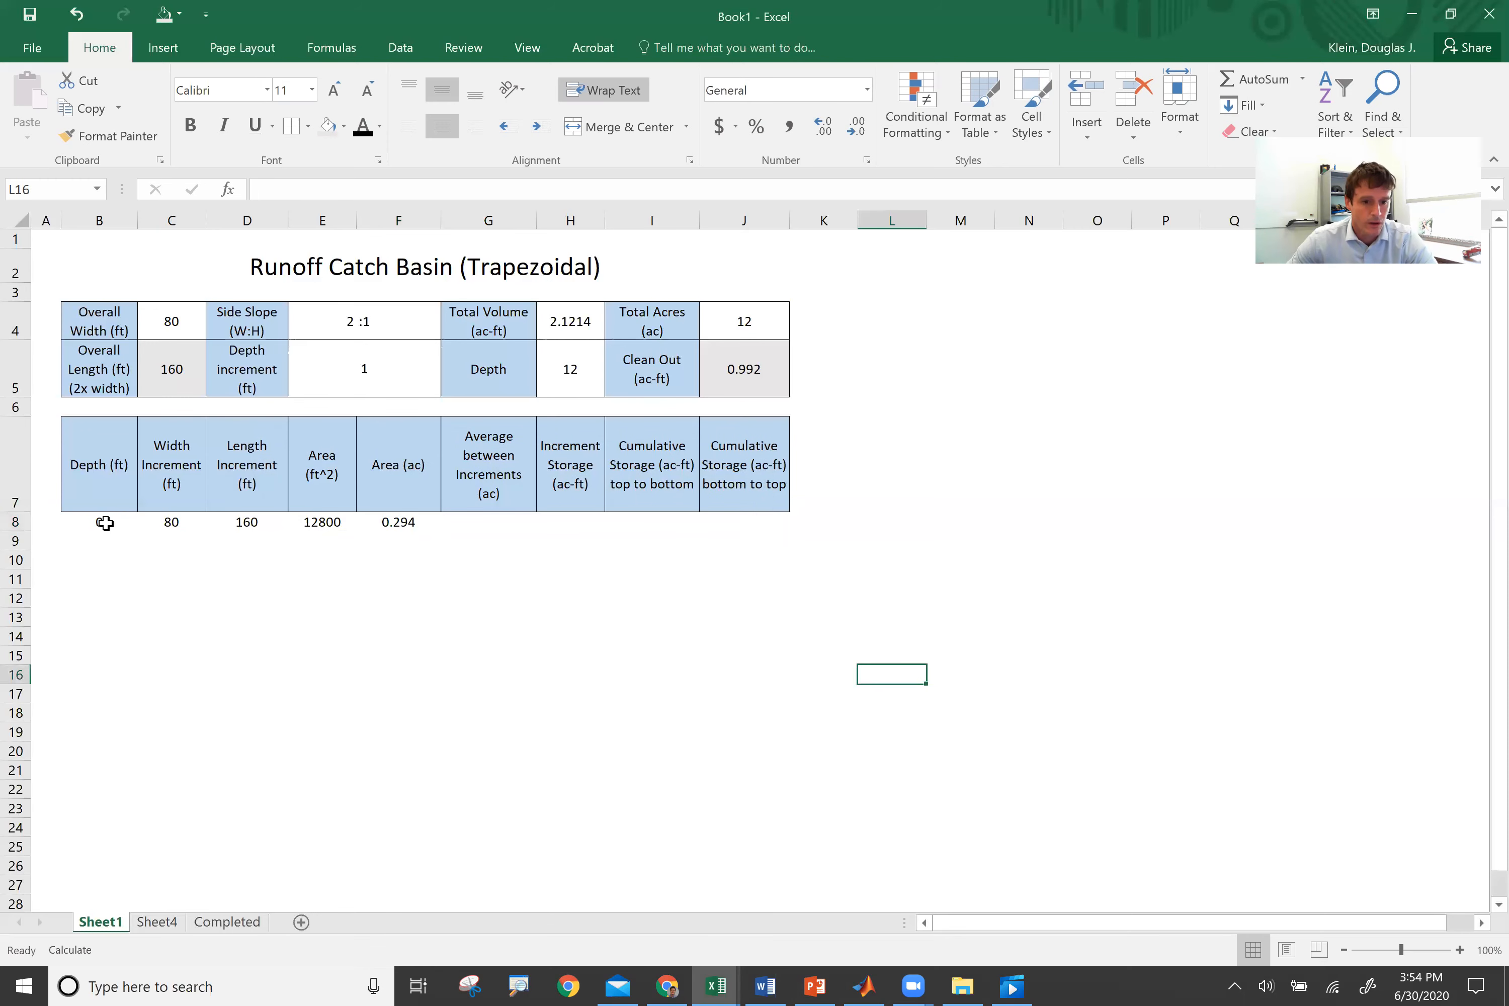
# Step: Calculate the second depth in B9 by adding the depth increment to the first depth, =B8+E5
pyautogui.click(105, 523)
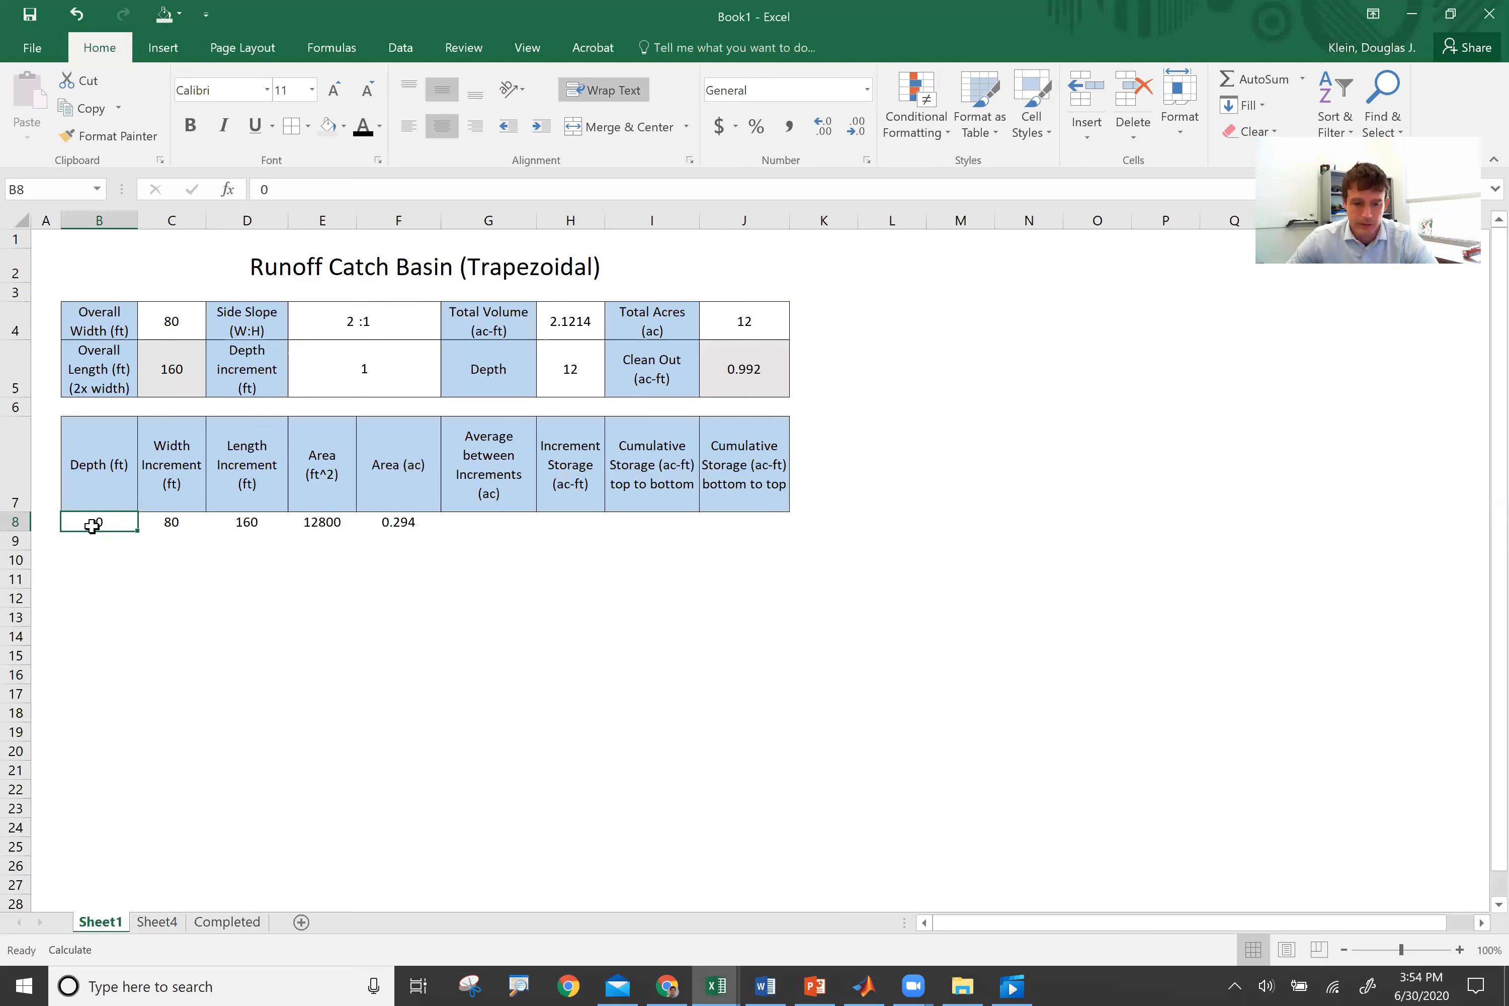
pyautogui.press('Delete')
pyautogui.press('Return')
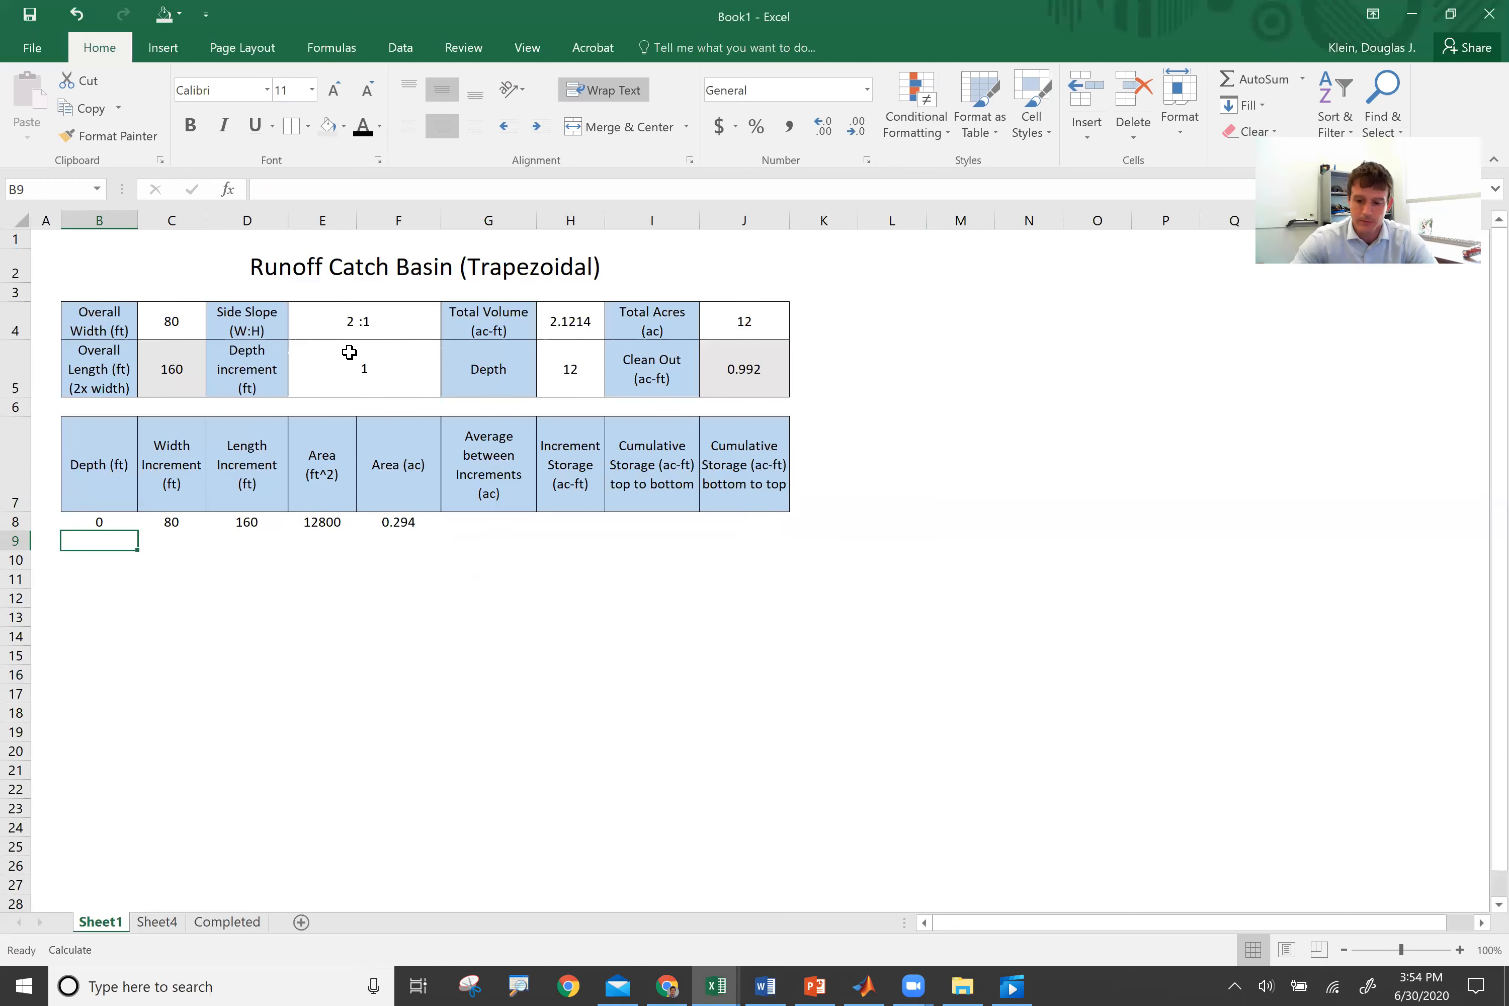
pyautogui.write('=')
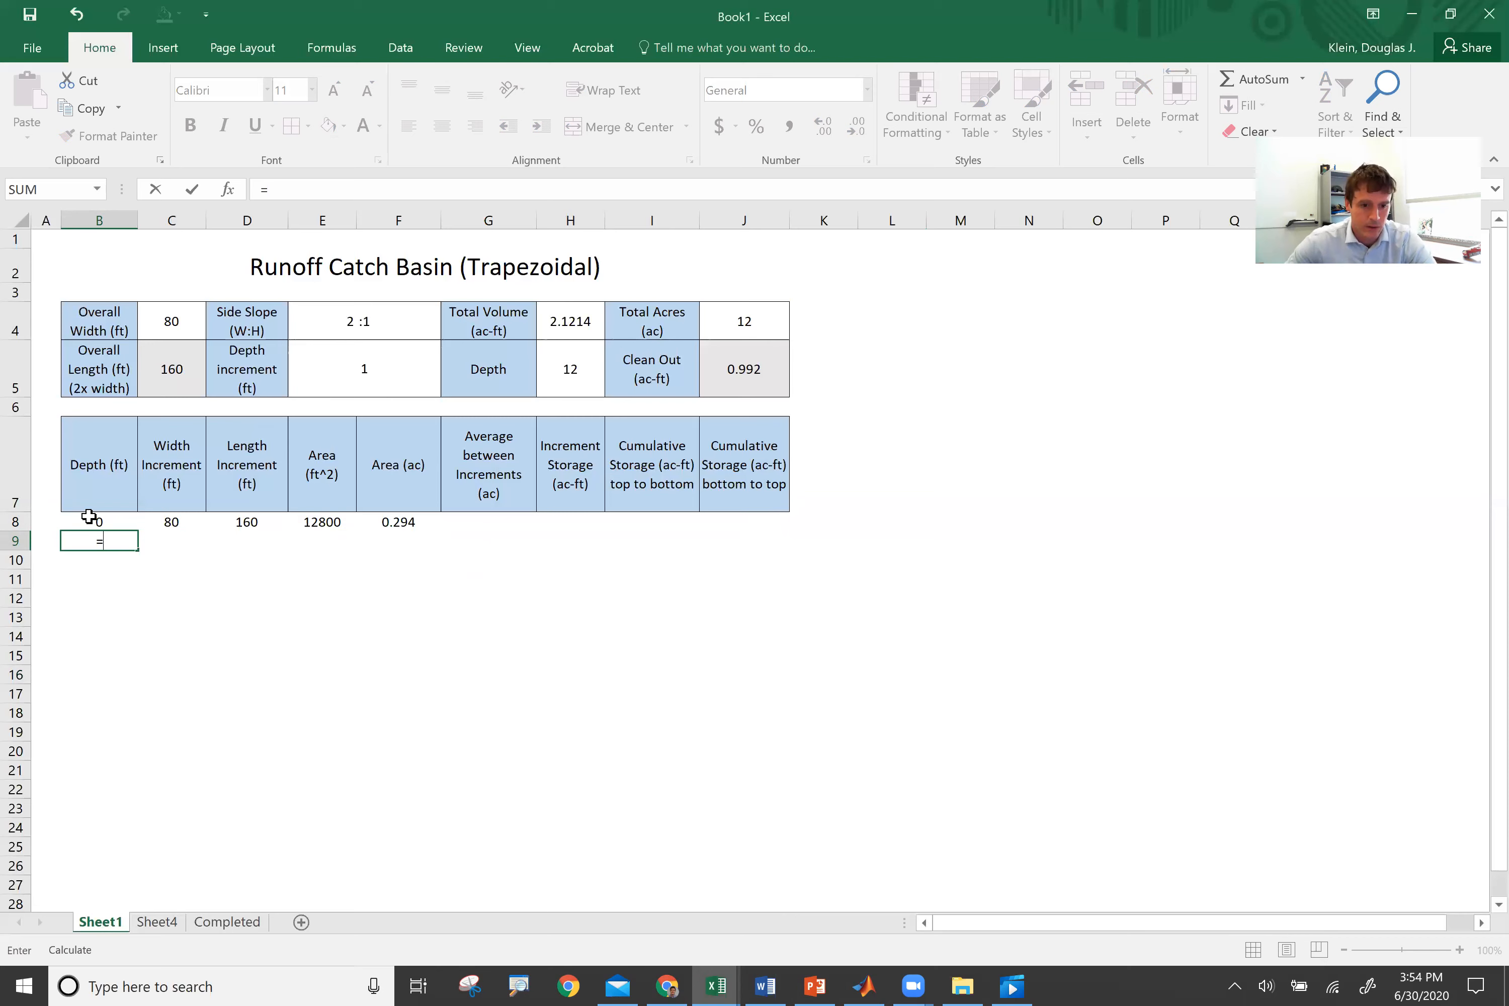
pyautogui.click(107, 523)
pyautogui.write('+')
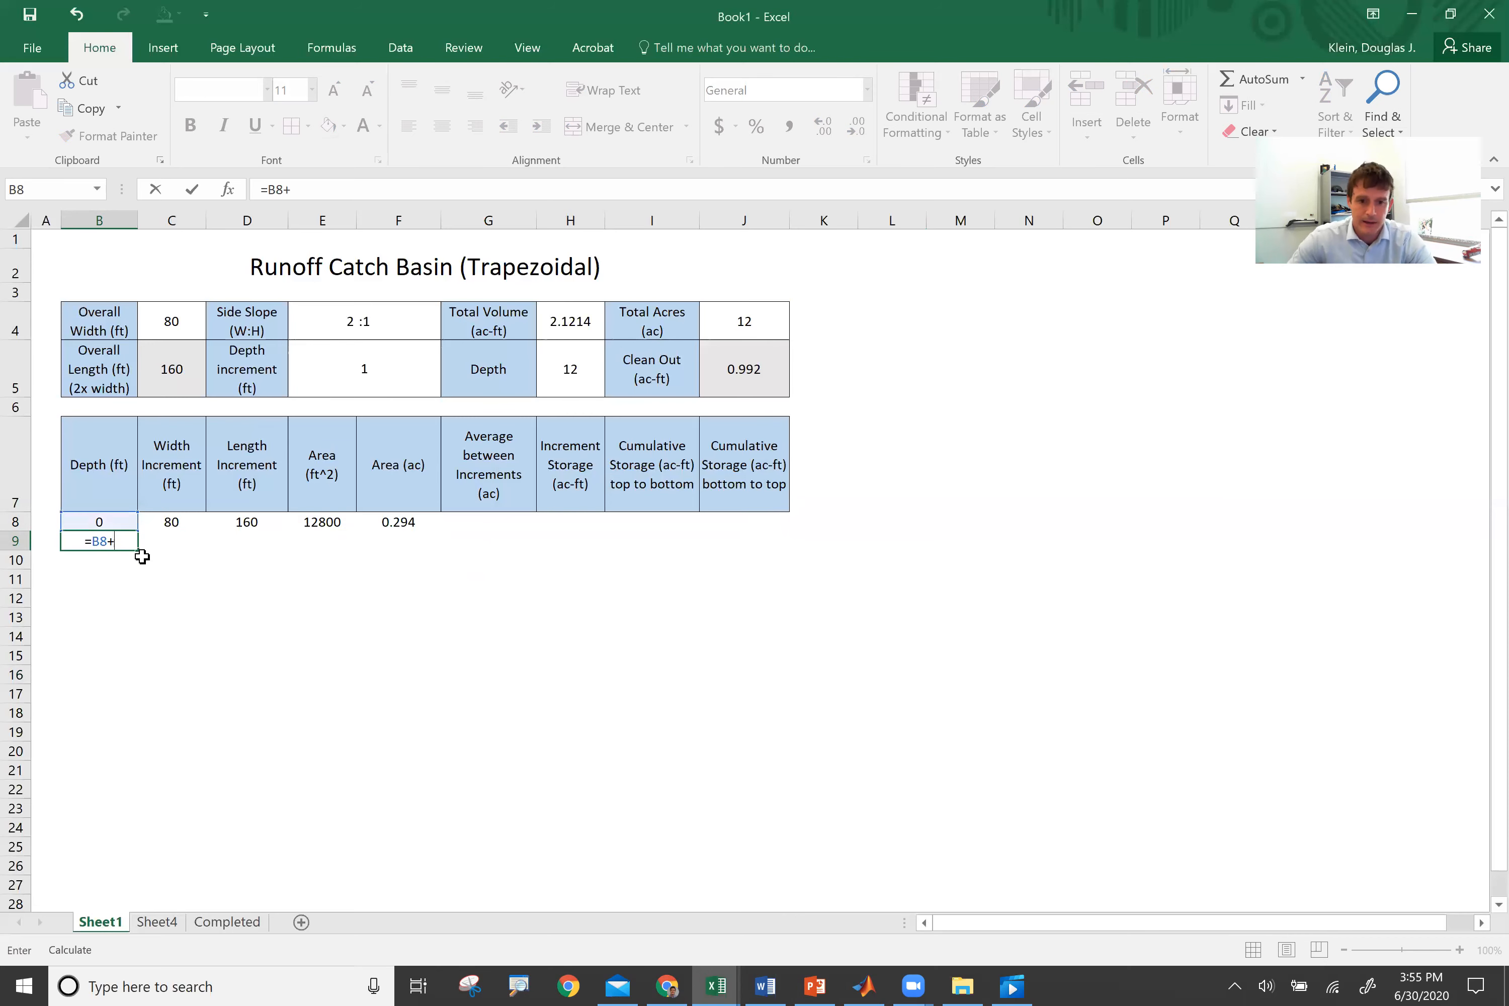
pyautogui.click(330, 372)
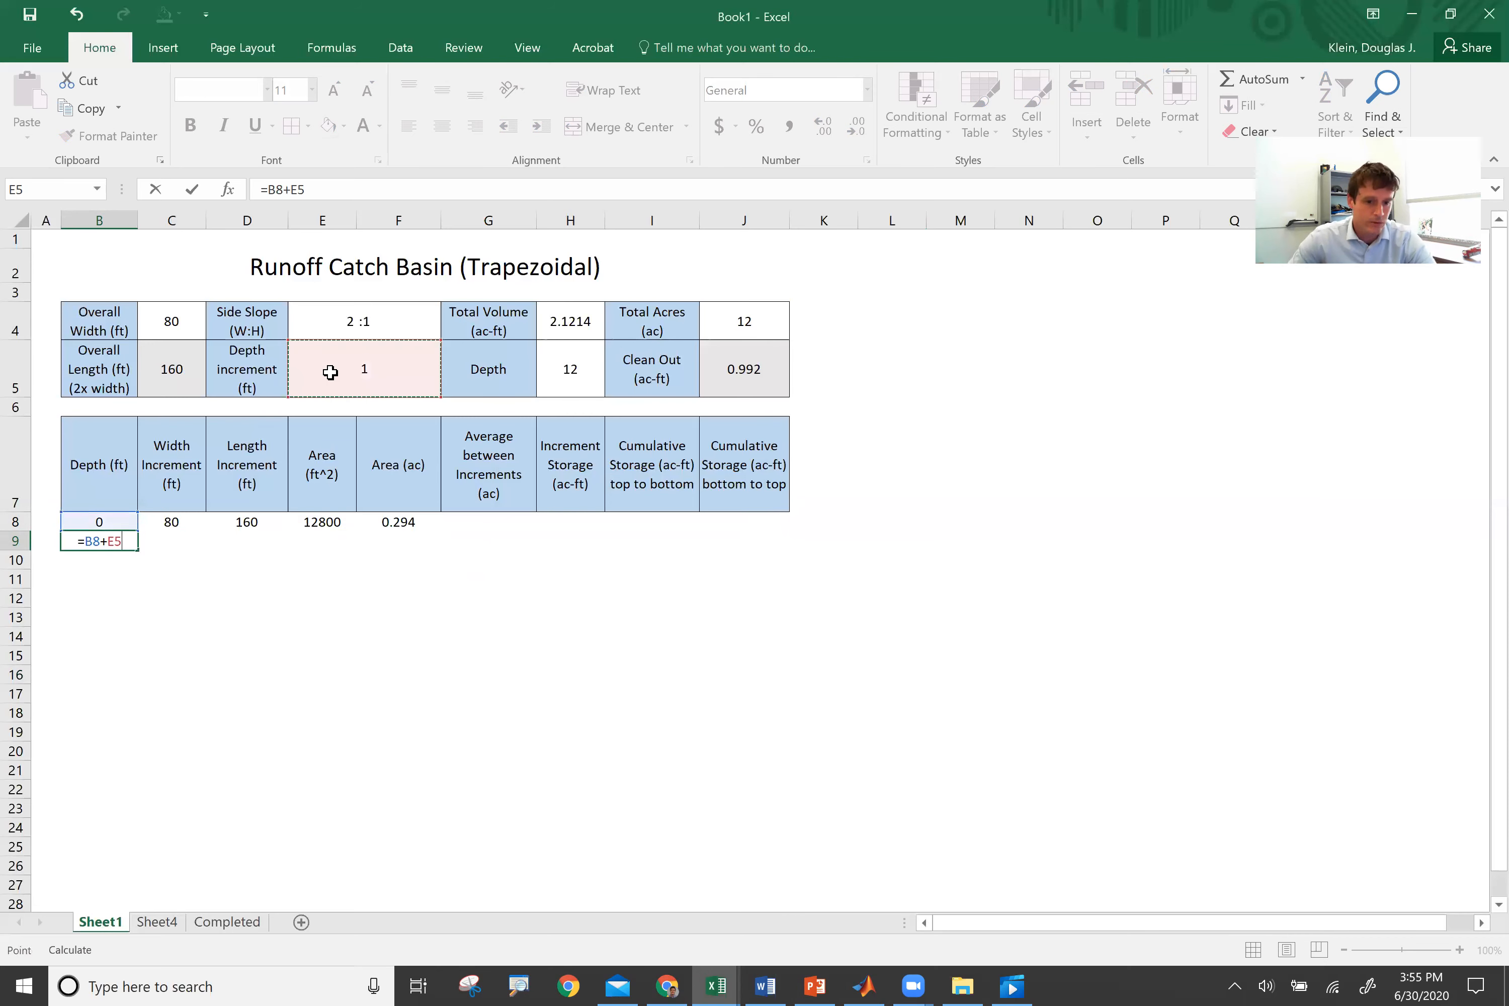
pyautogui.press('Return')
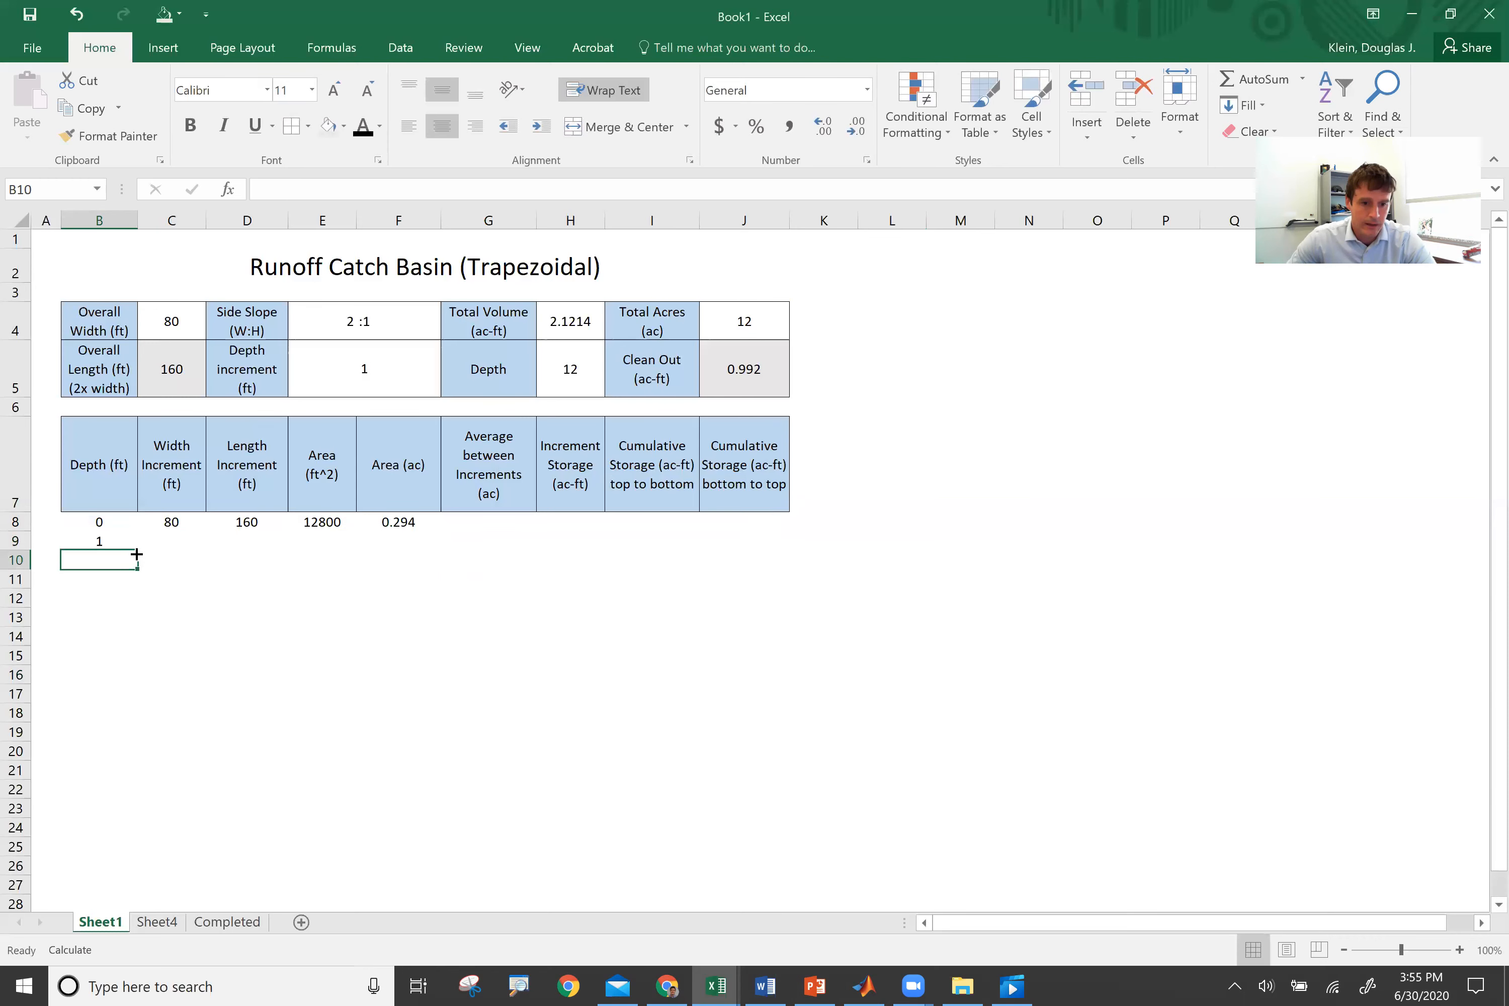
# Step: Try filling the B9 depth formula down to B23, and clear the copies in B10 through B13
pyautogui.click(100, 541)
pyautogui.moveTo(136, 550); pyautogui.dragTo(133, 811)
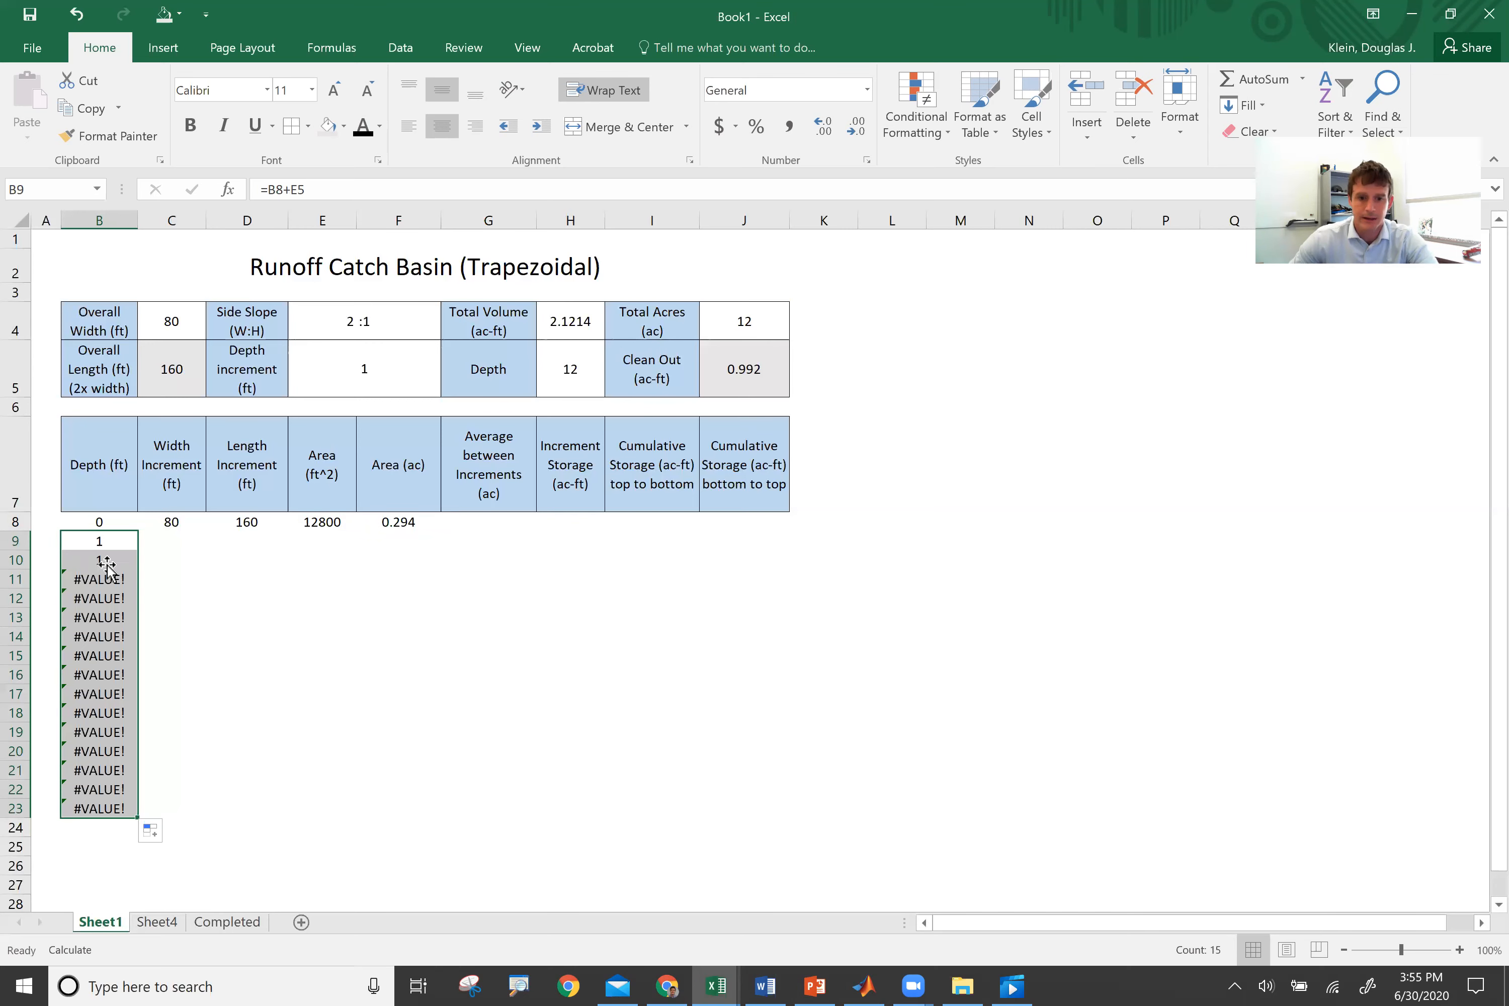
pyautogui.press('Down')
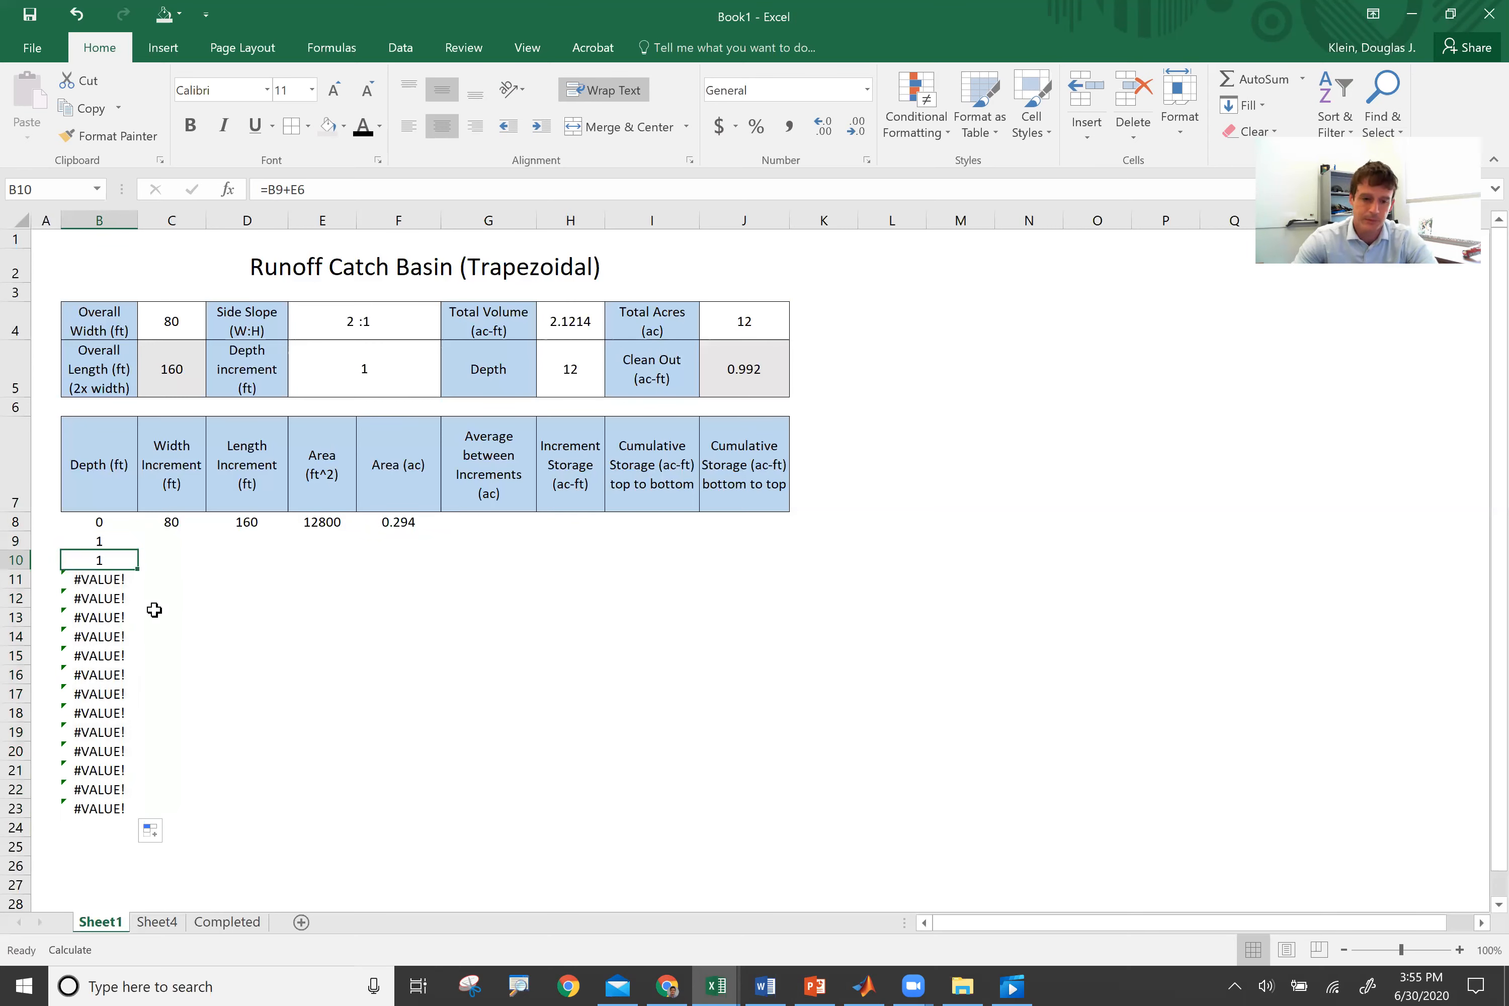
pyautogui.press('Delete')
pyautogui.press('Down')
pyautogui.press('Delete')
pyautogui.press('Down')
pyautogui.press('Delete')
pyautogui.press('Down')
pyautogui.press('Delete')
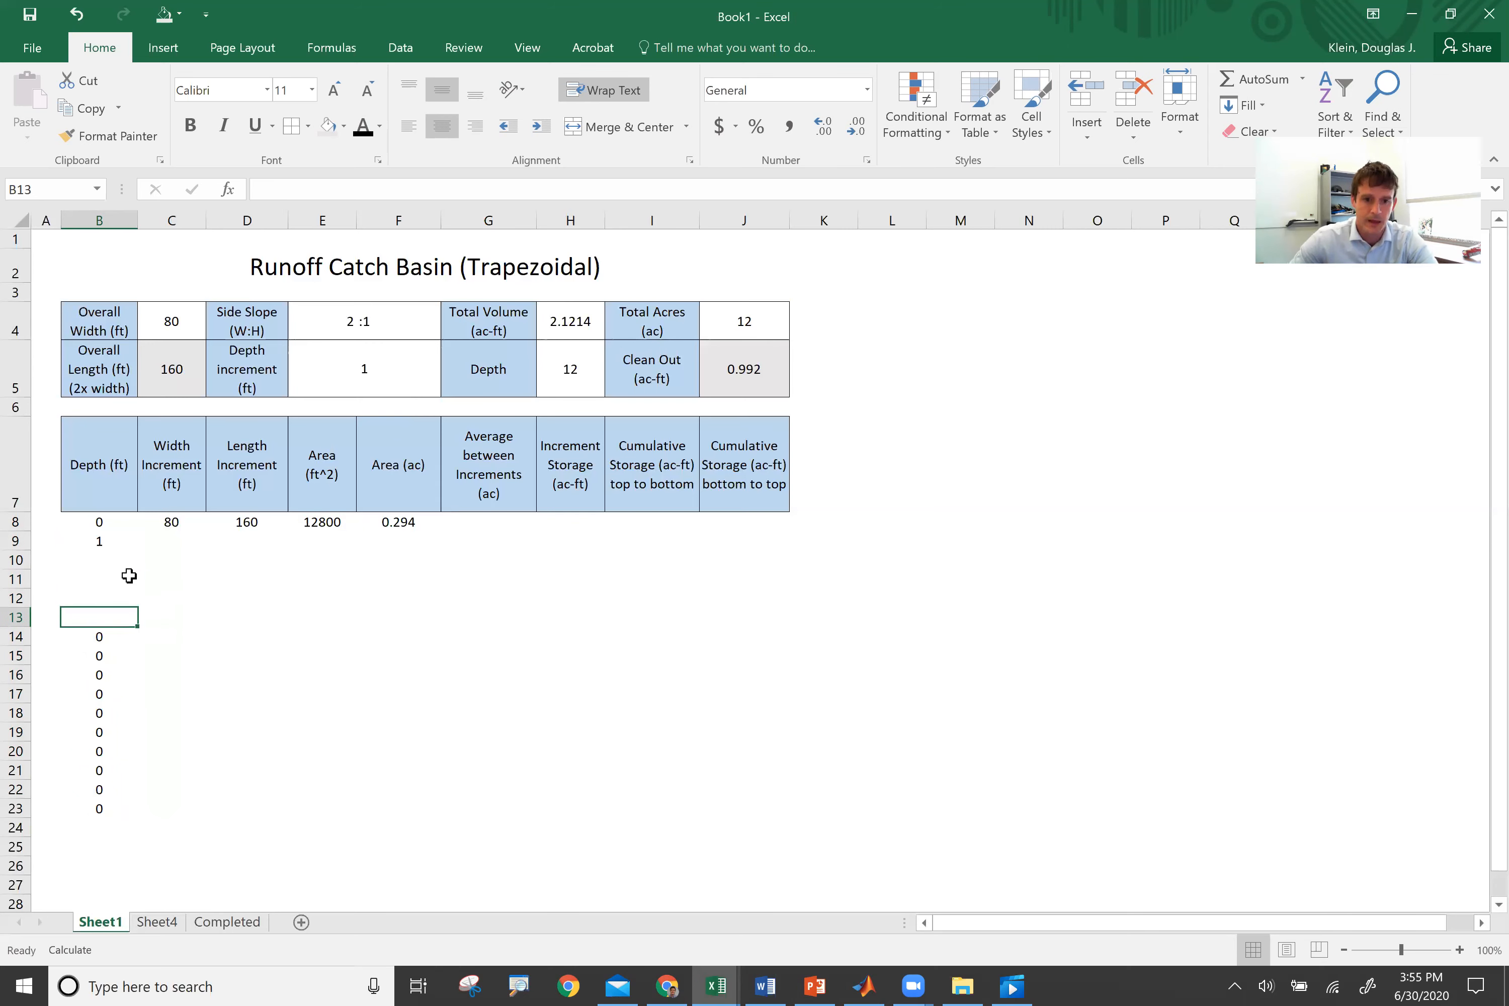
pyautogui.press('Up')
pyautogui.press('Up')
pyautogui.press('Up')
pyautogui.press('Up')
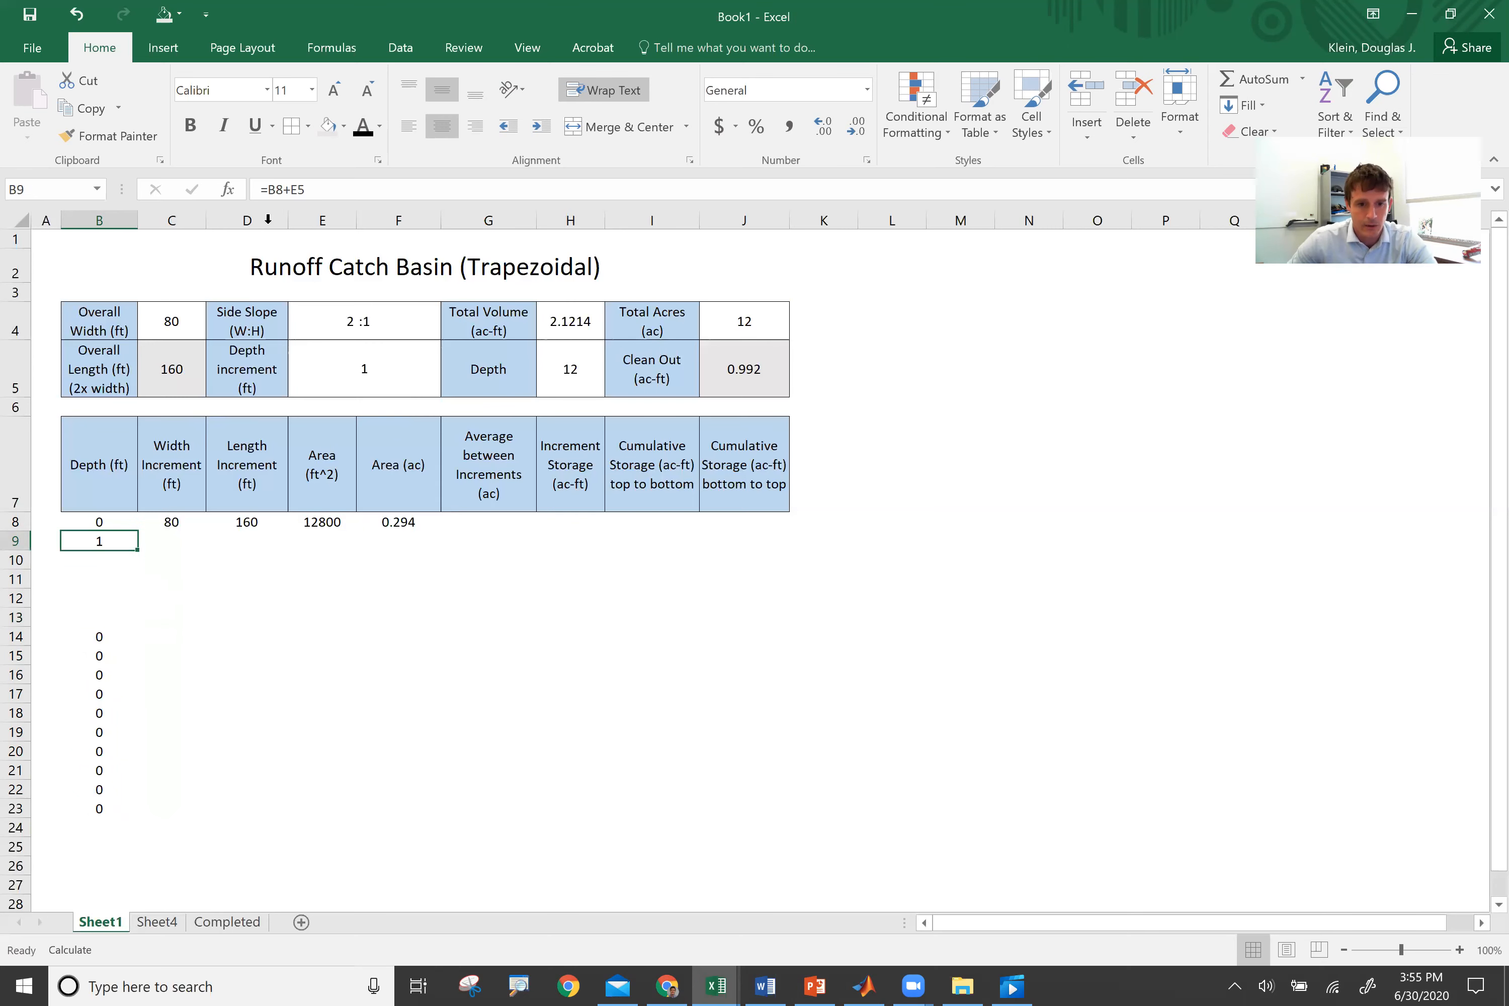
# Step: Lock the depth increment reference in the B9 formula as absolute, making it =B8+$E$5
pyautogui.doubleClick(112, 542)
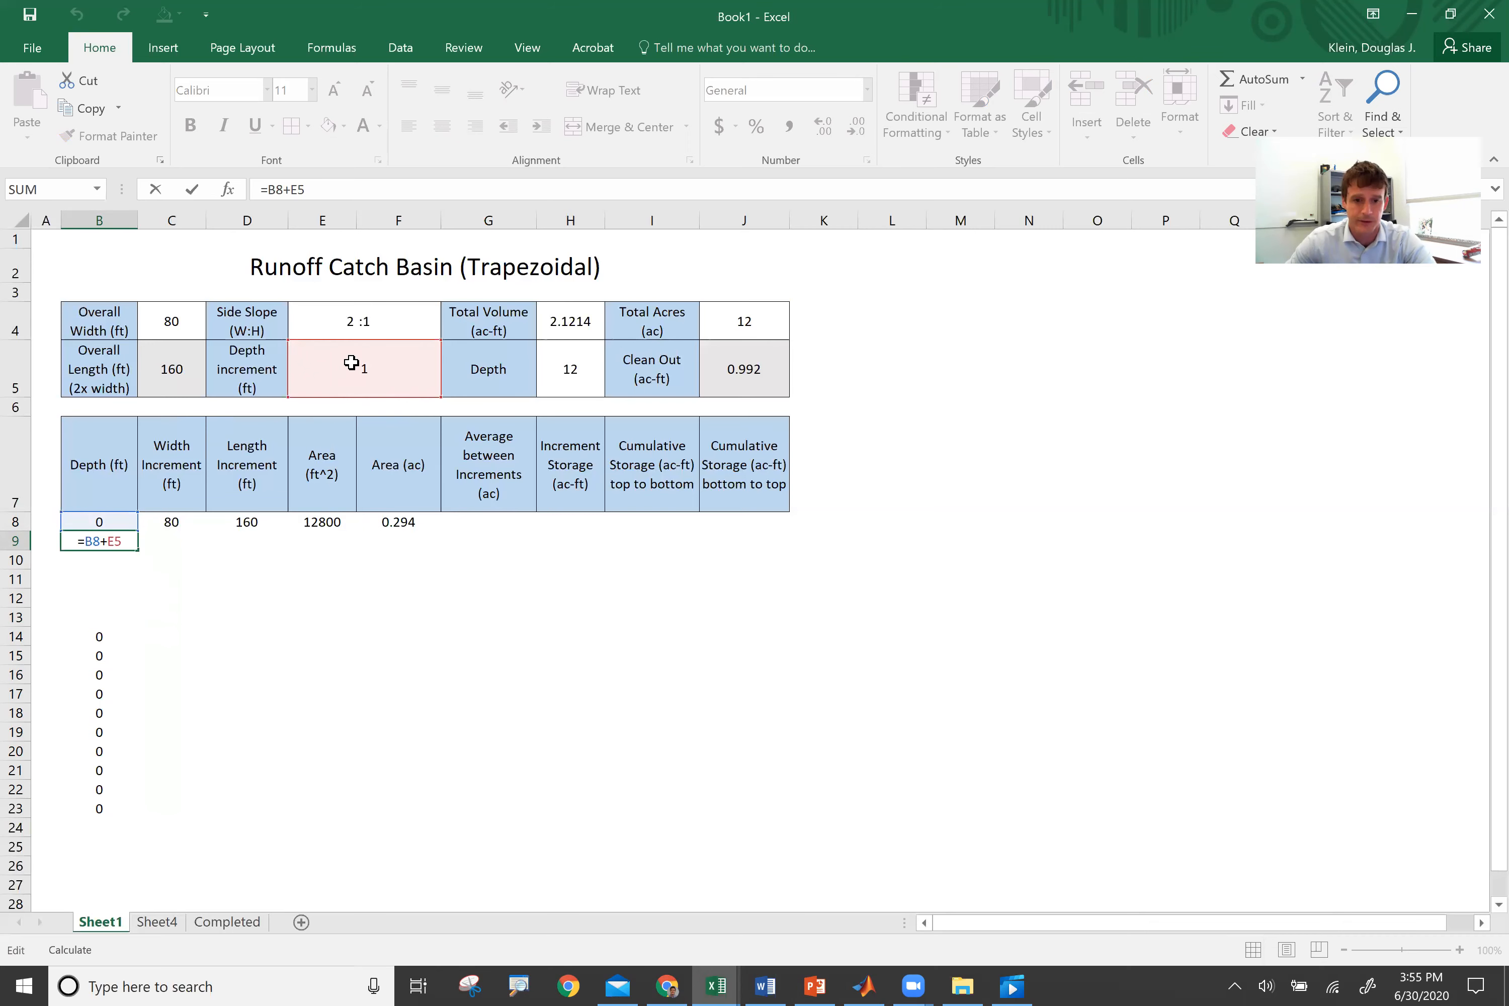
pyautogui.click(297, 188)
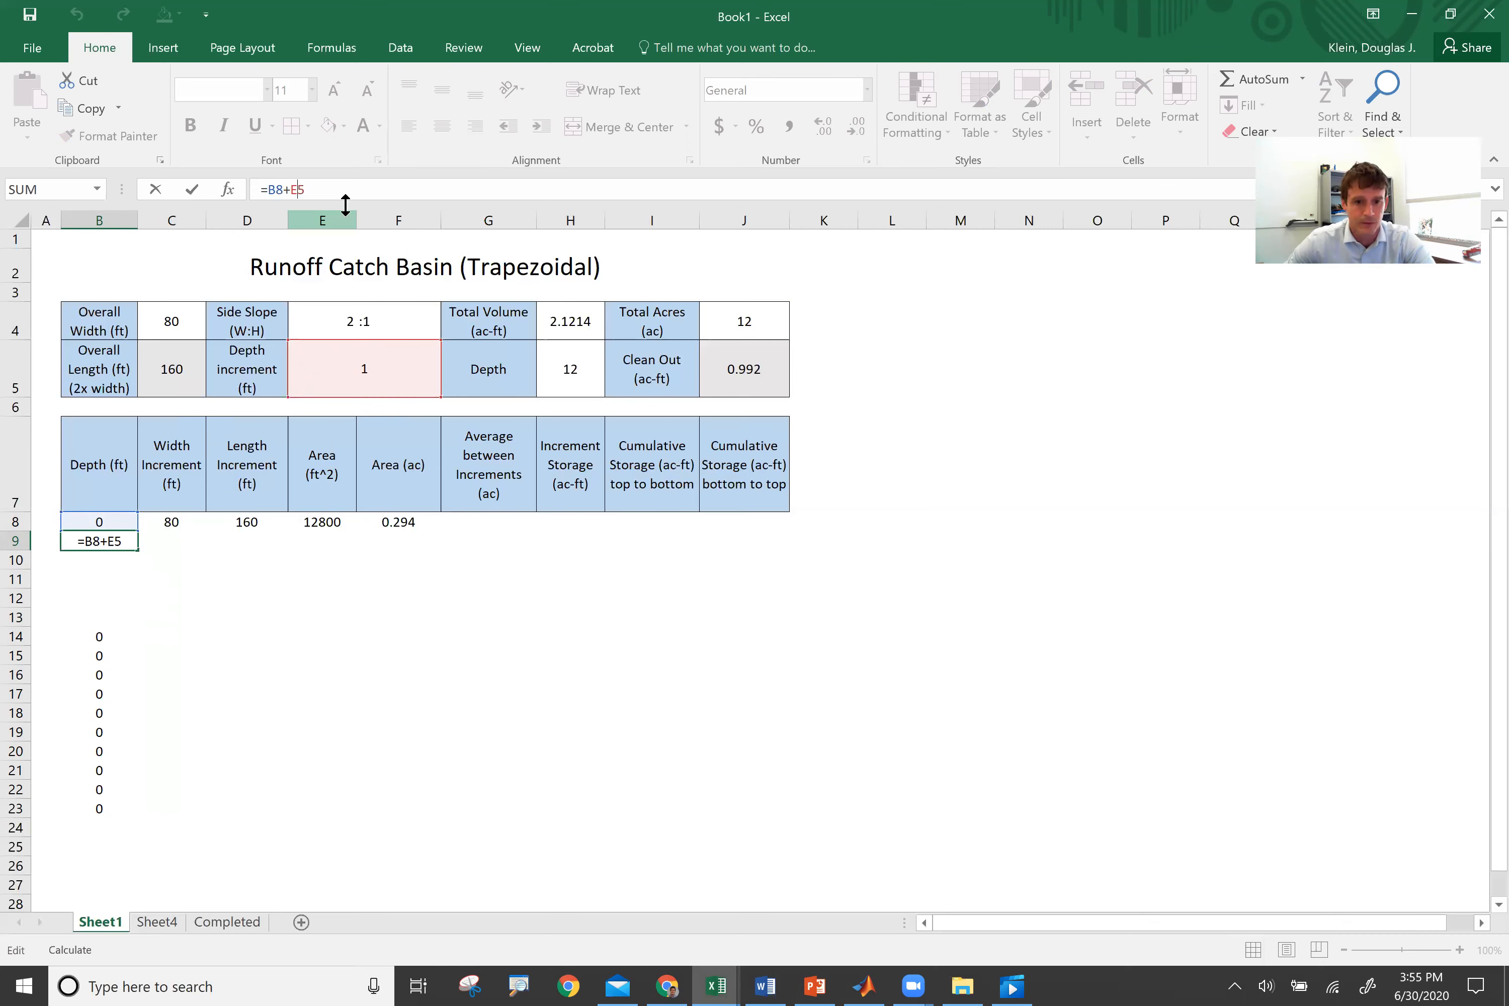
pyautogui.press('F4')
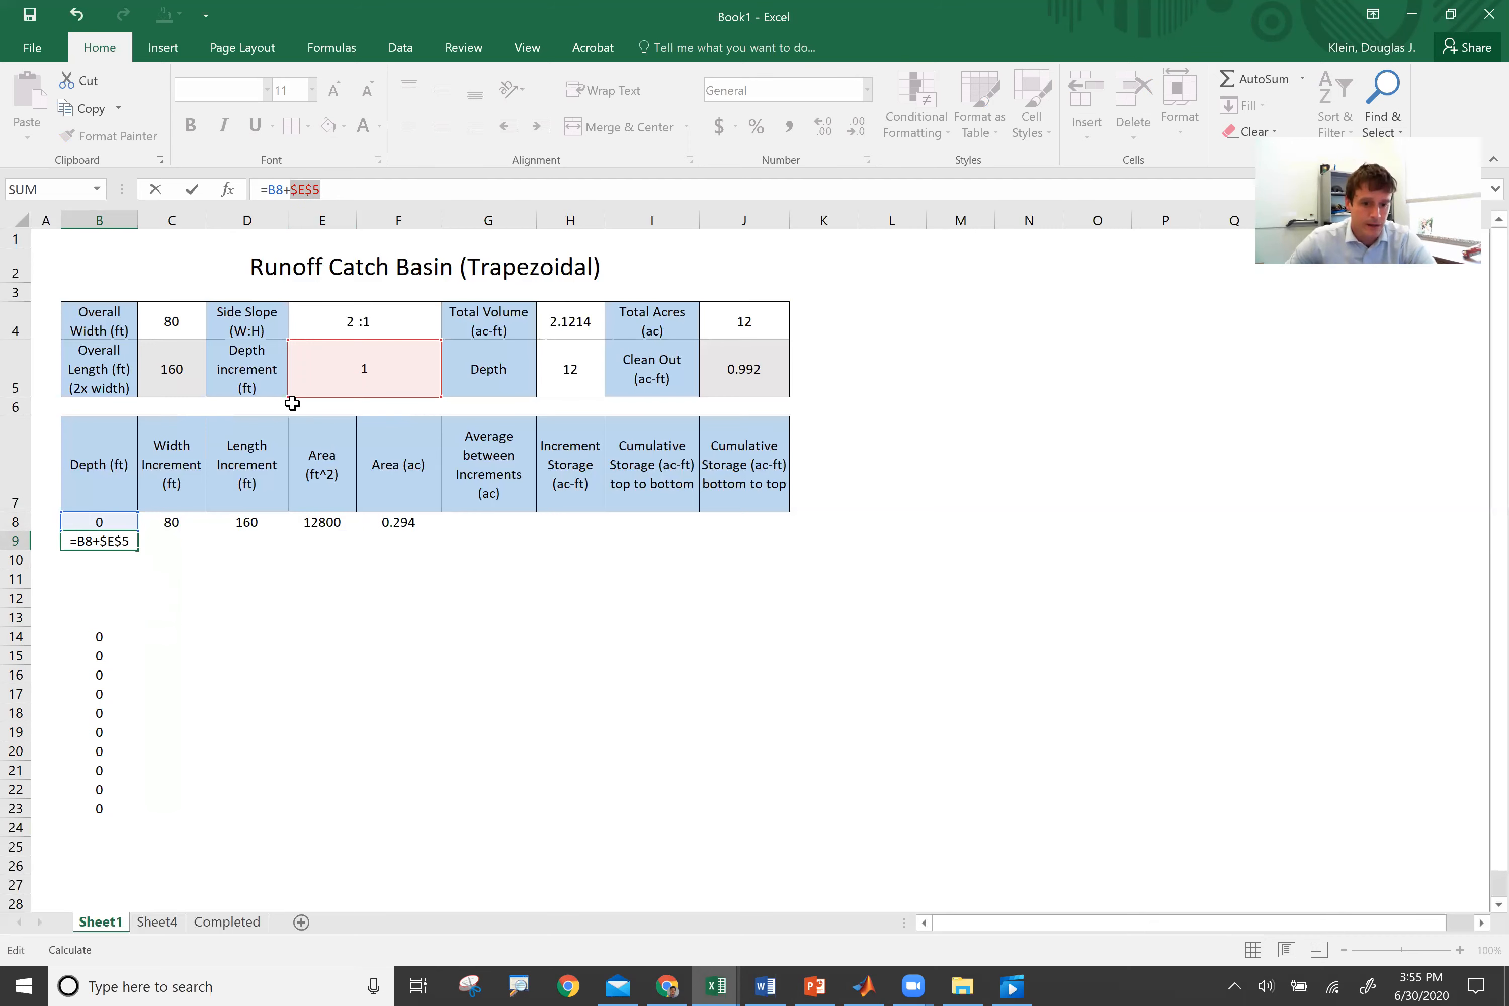
pyautogui.press('Return')
# Step: Fill the corrected depth formula from B9 down through B27
pyautogui.click(132, 546)
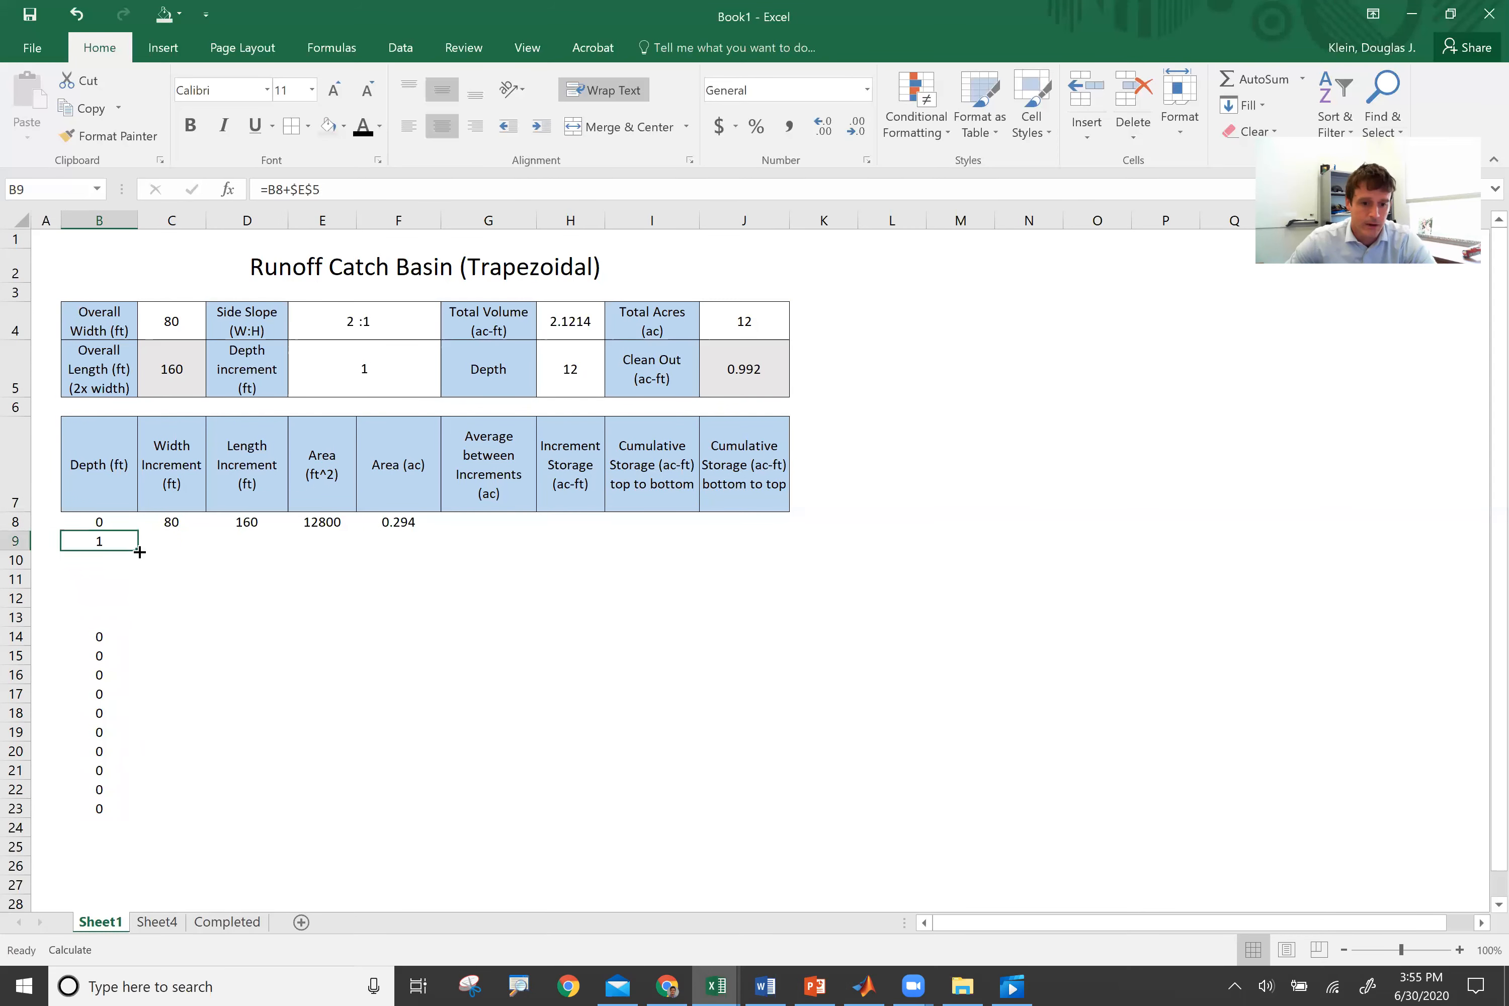
pyautogui.moveTo(136, 877)
pyautogui.mouseDown()
pyautogui.moveTo(221, 770)
pyautogui.moveTo(139, 896)
pyautogui.mouseUp()
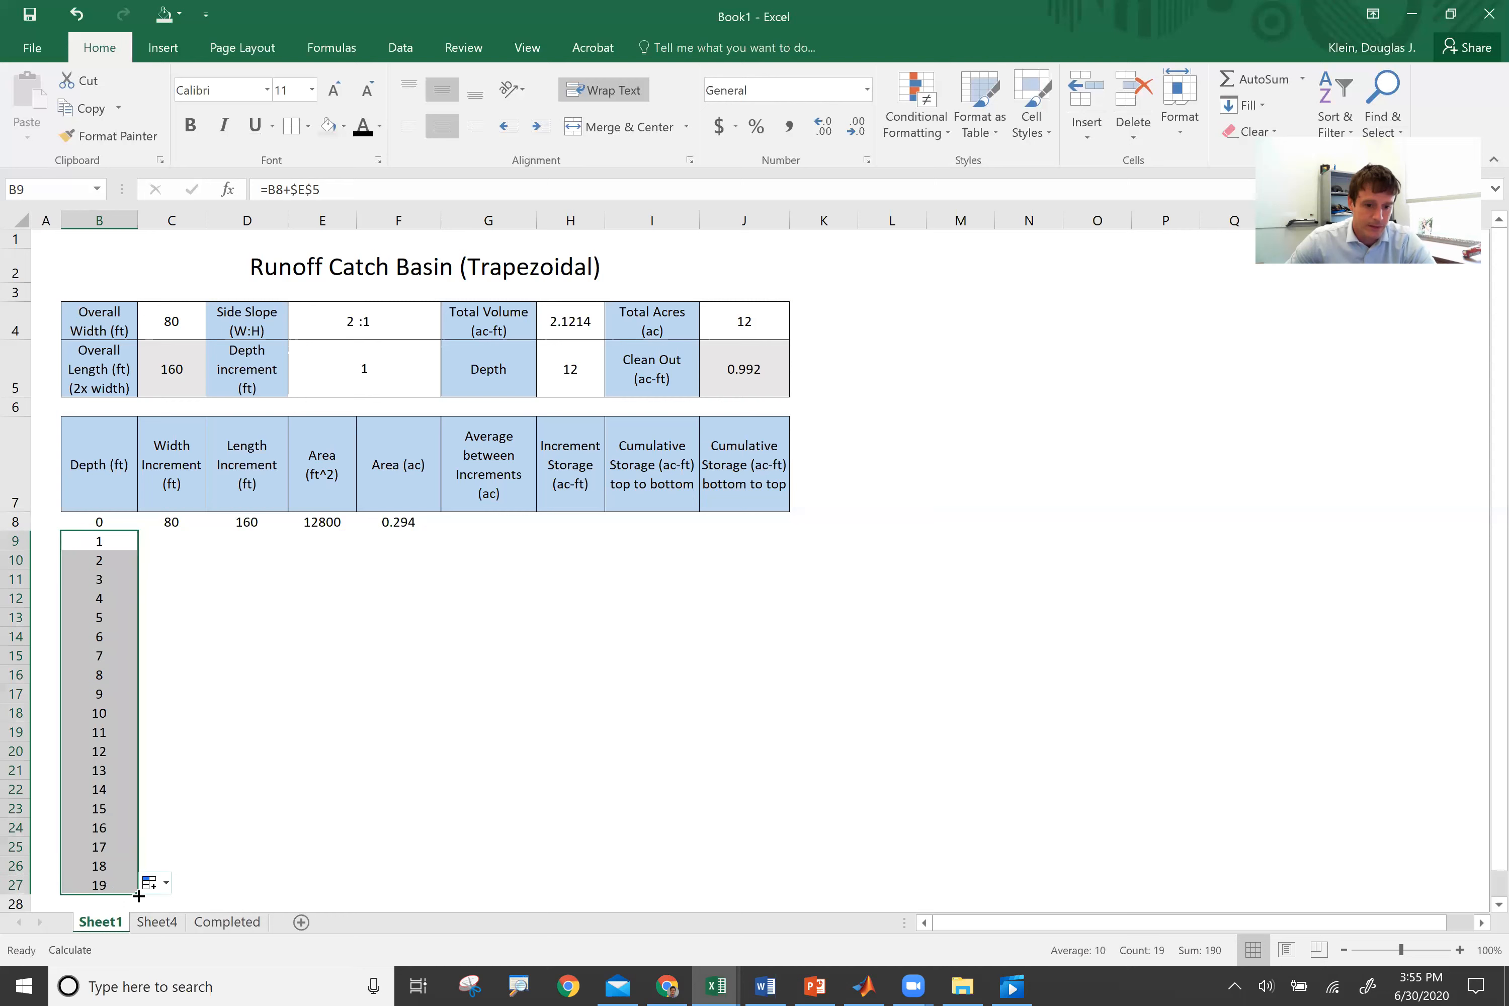
pyautogui.click(136, 903)
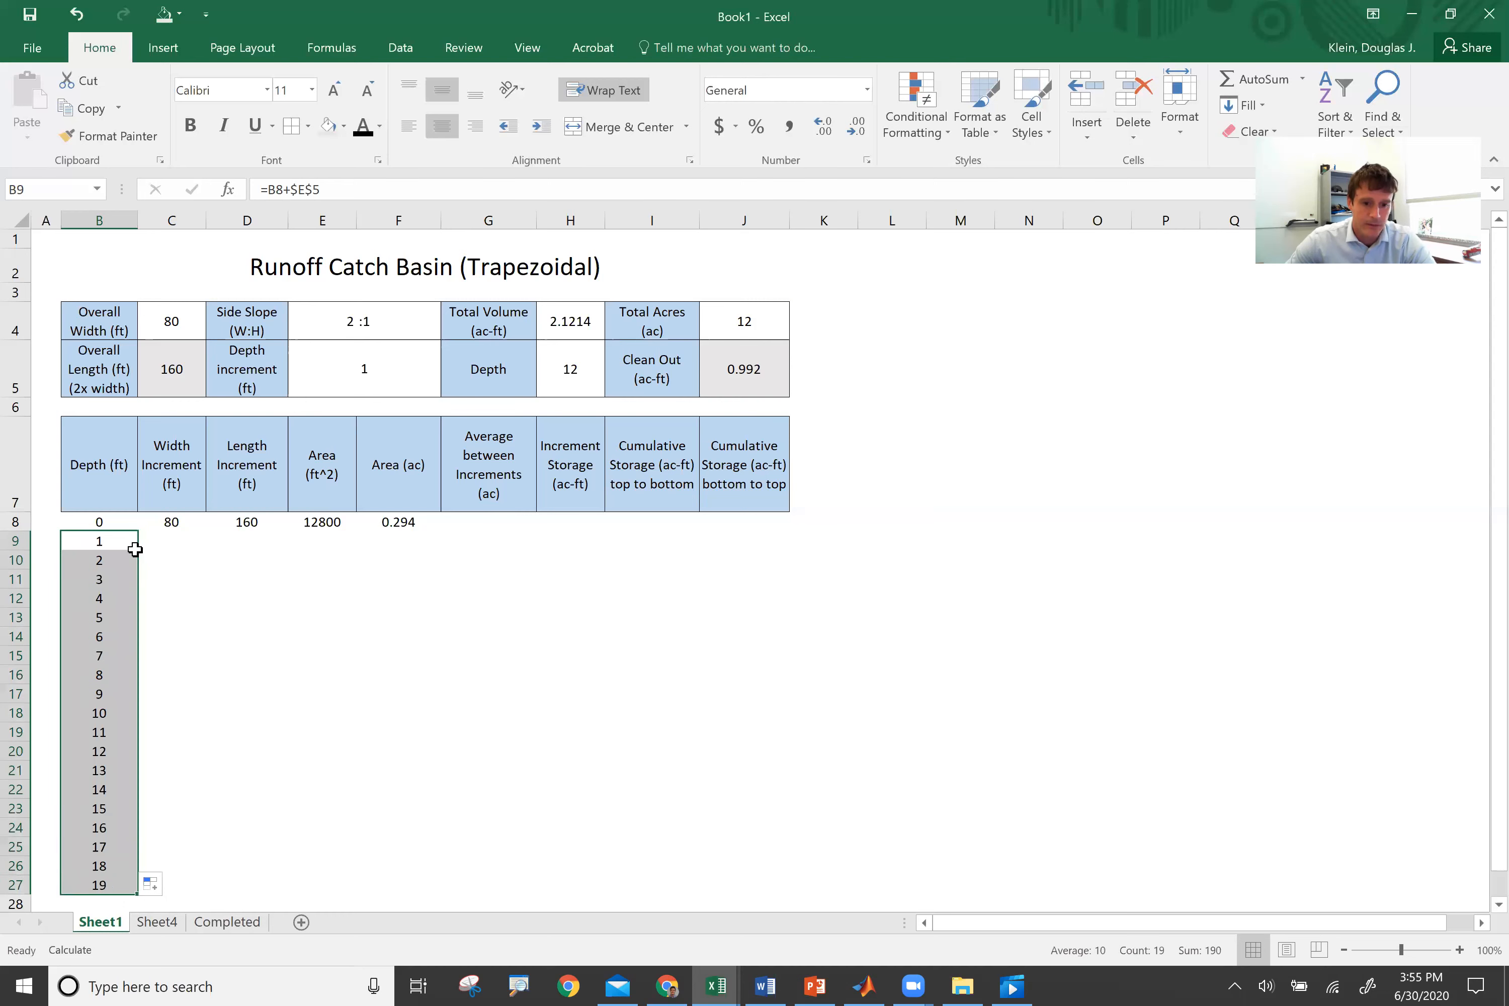
# Step: Calculate the first width increment in C9 by subtracting twice the depth times side slope from the top width, =$C$8-(B9*$E$4*2)
pyautogui.click(173, 541)
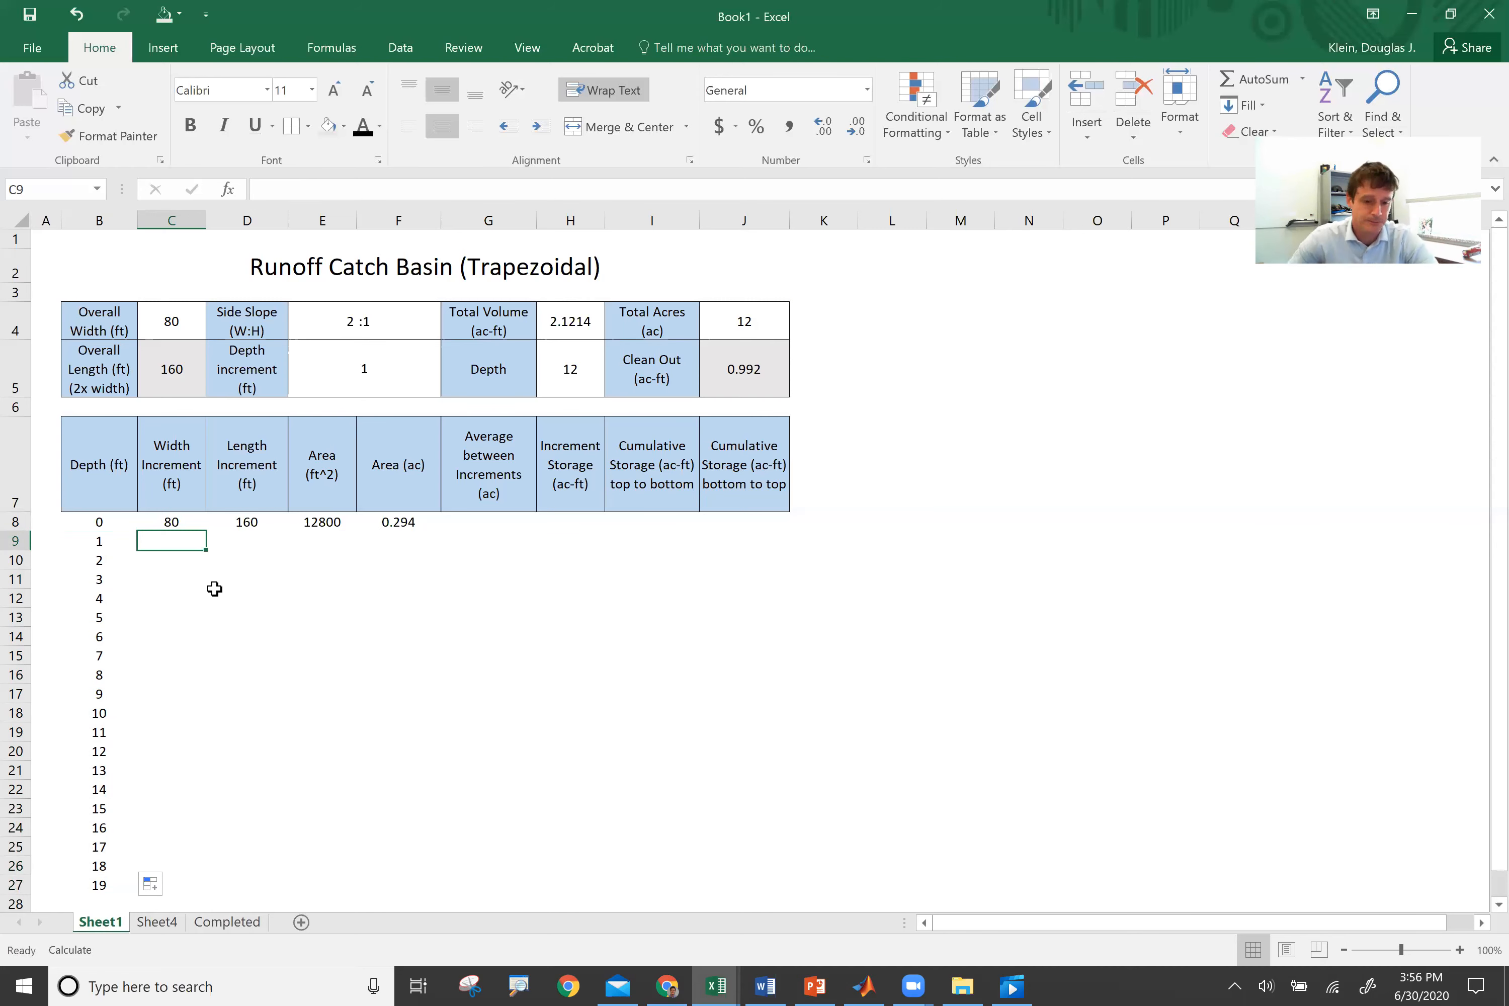
pyautogui.write('=')
pyautogui.click(176, 523)
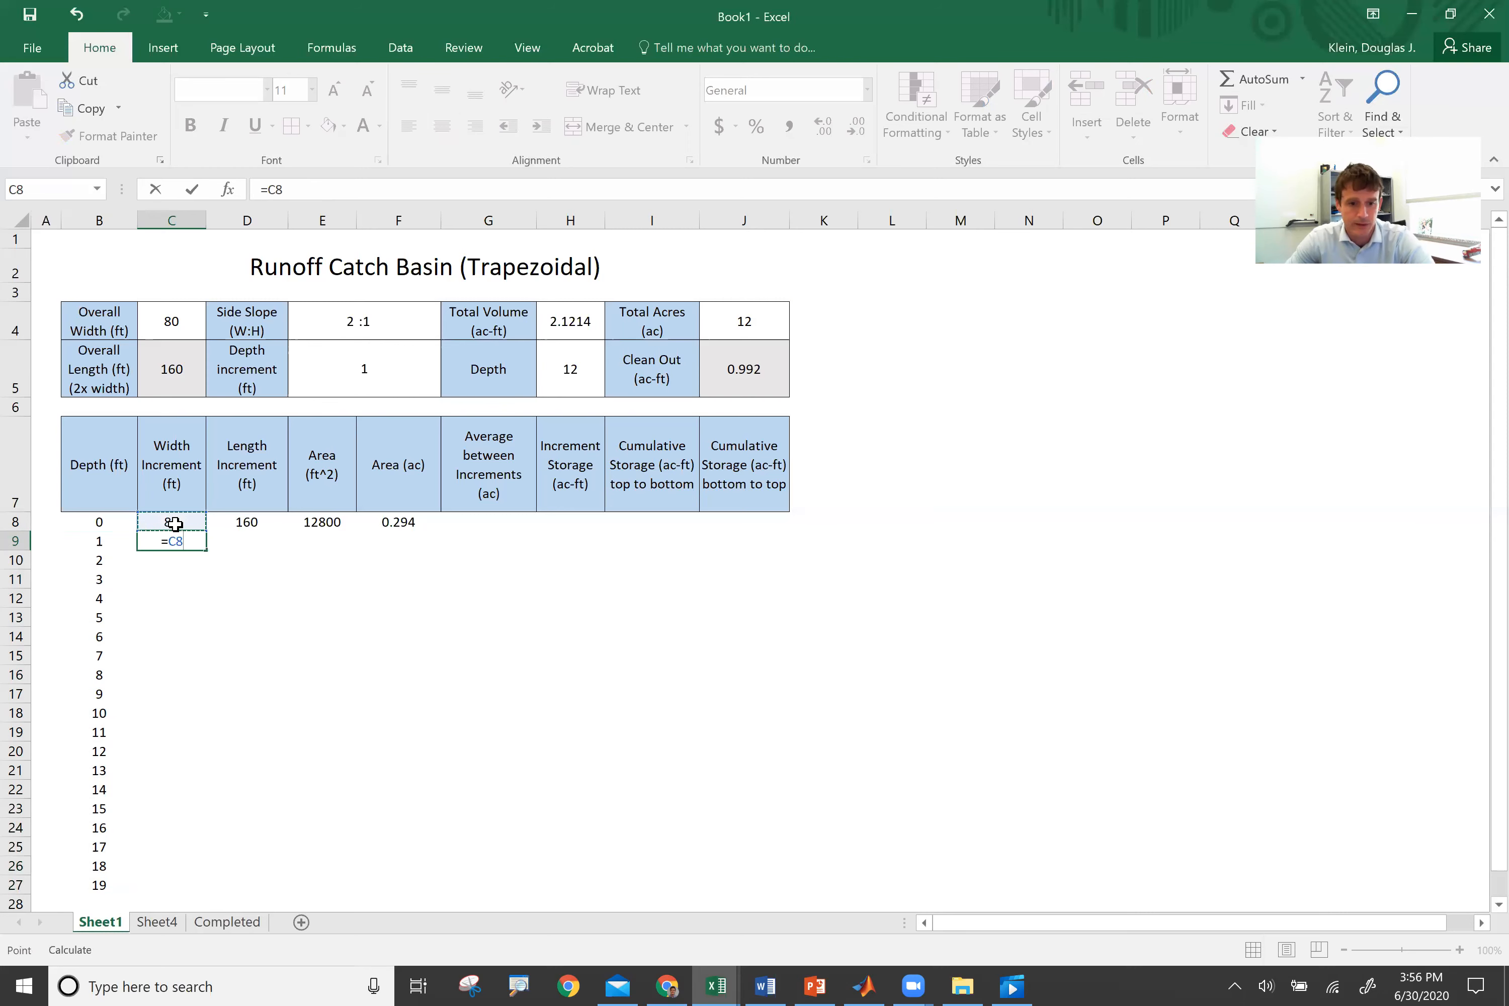
pyautogui.press('F4')
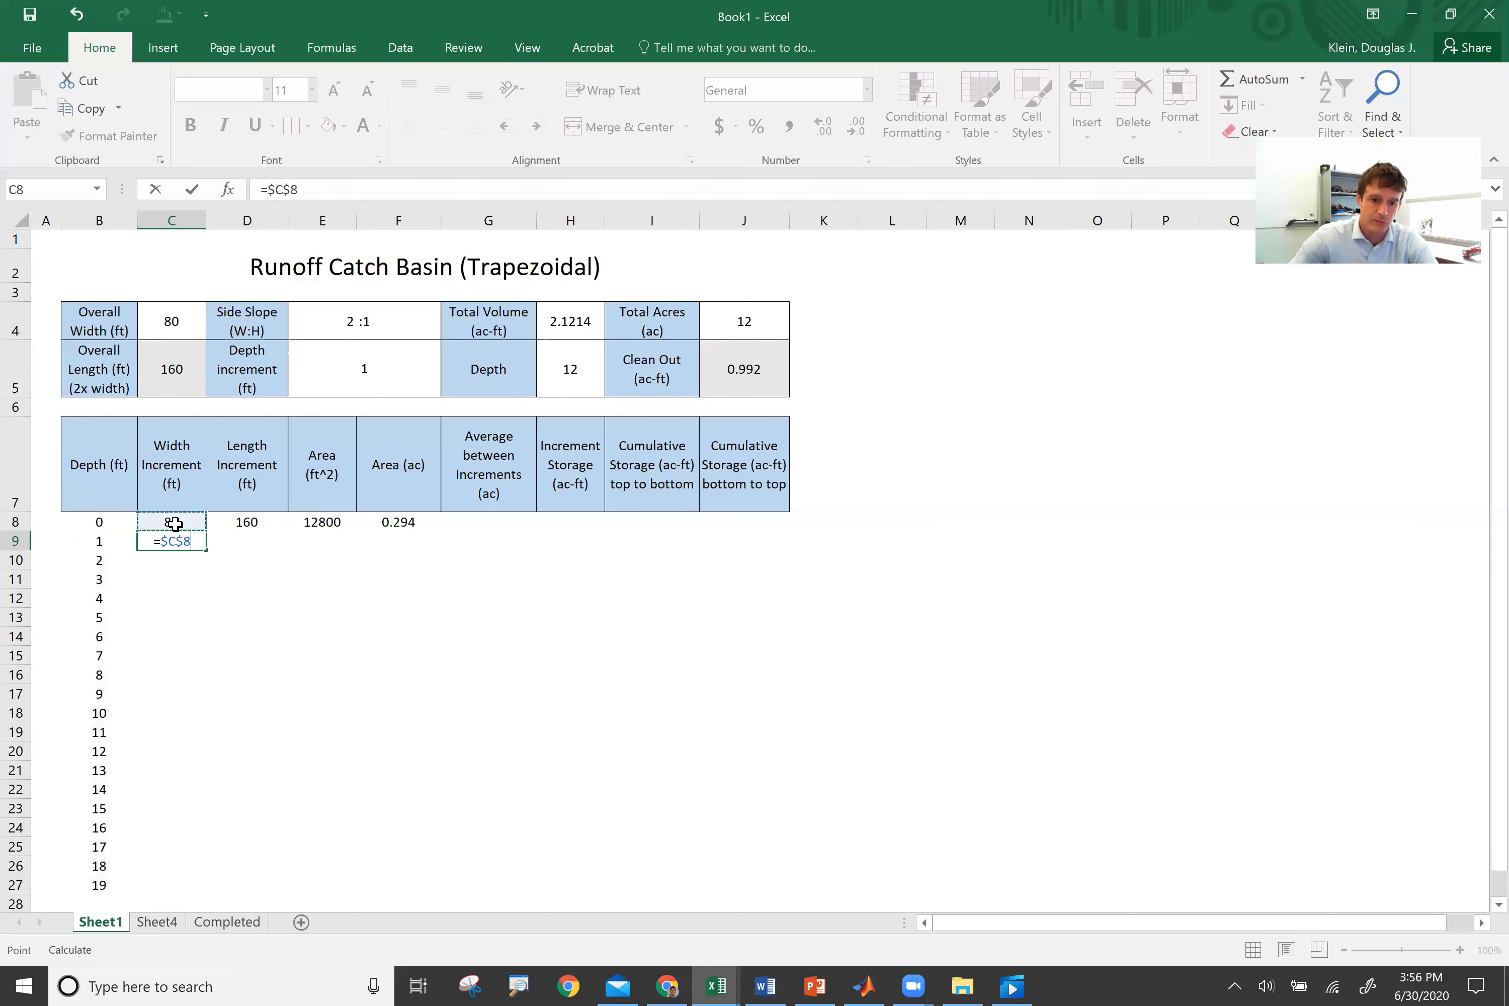
pyautogui.write('-')
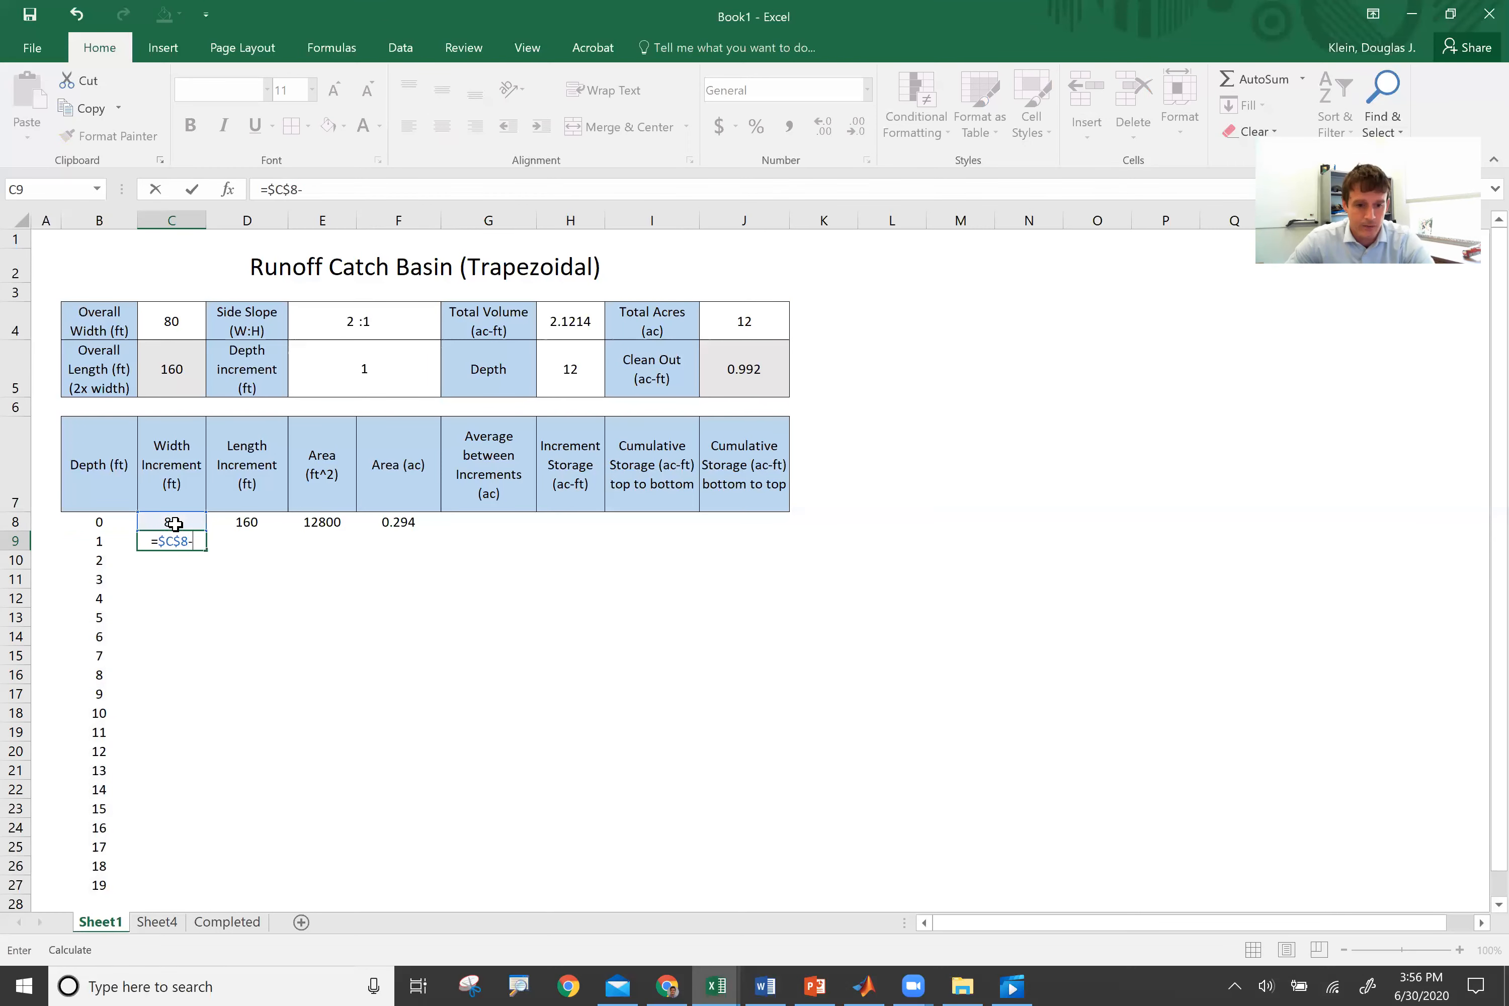
pyautogui.click(103, 541)
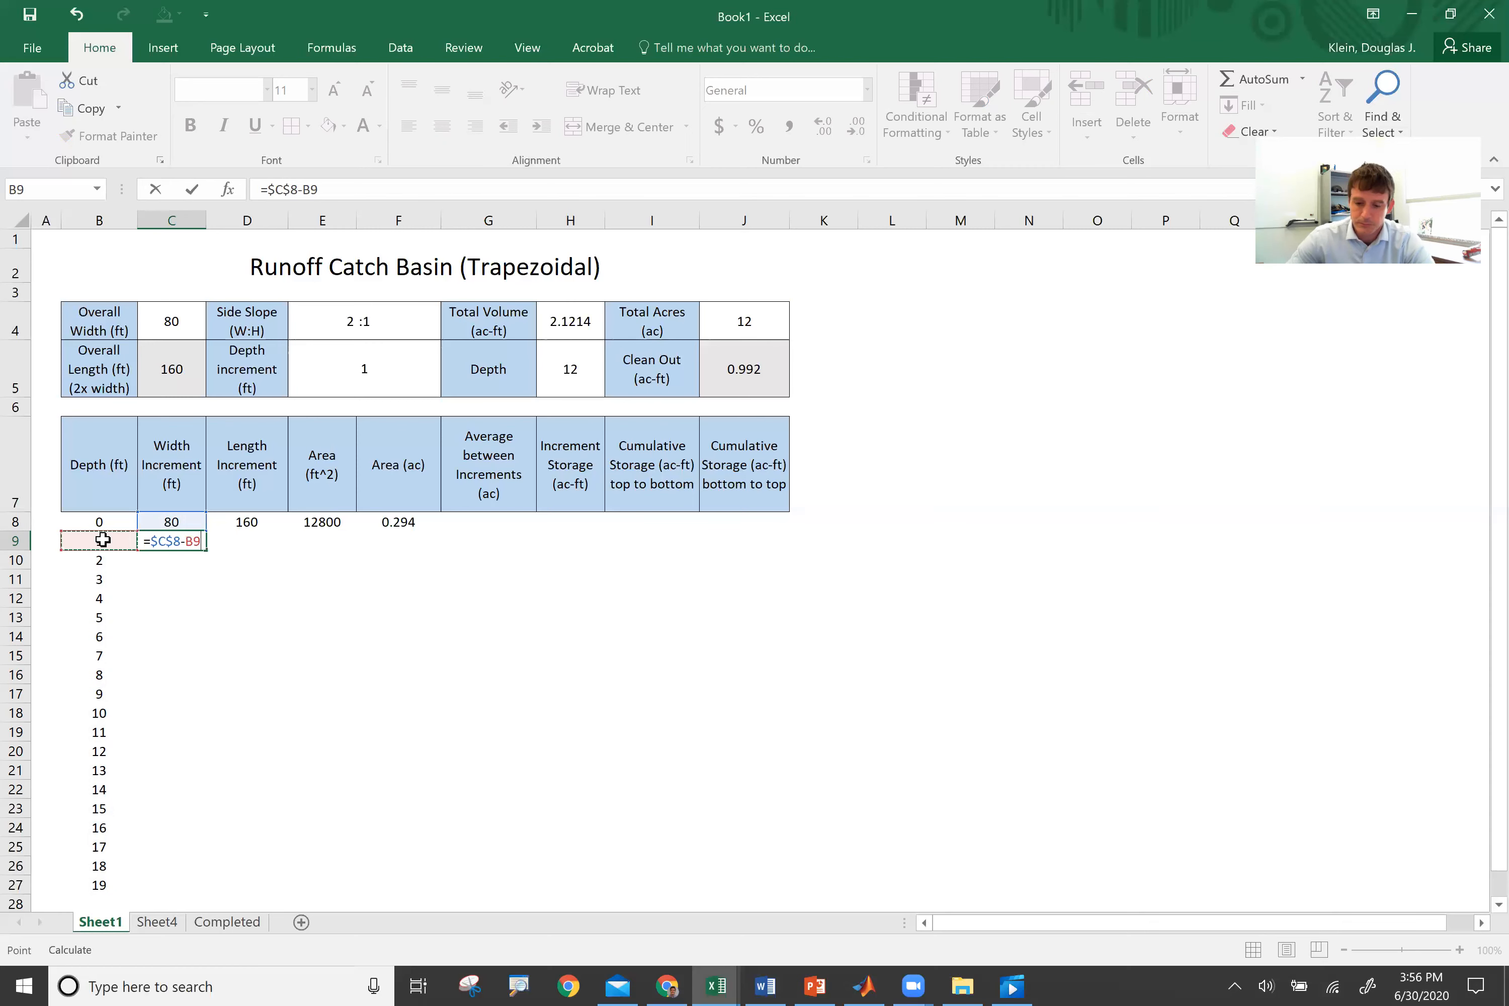
pyautogui.write('*')
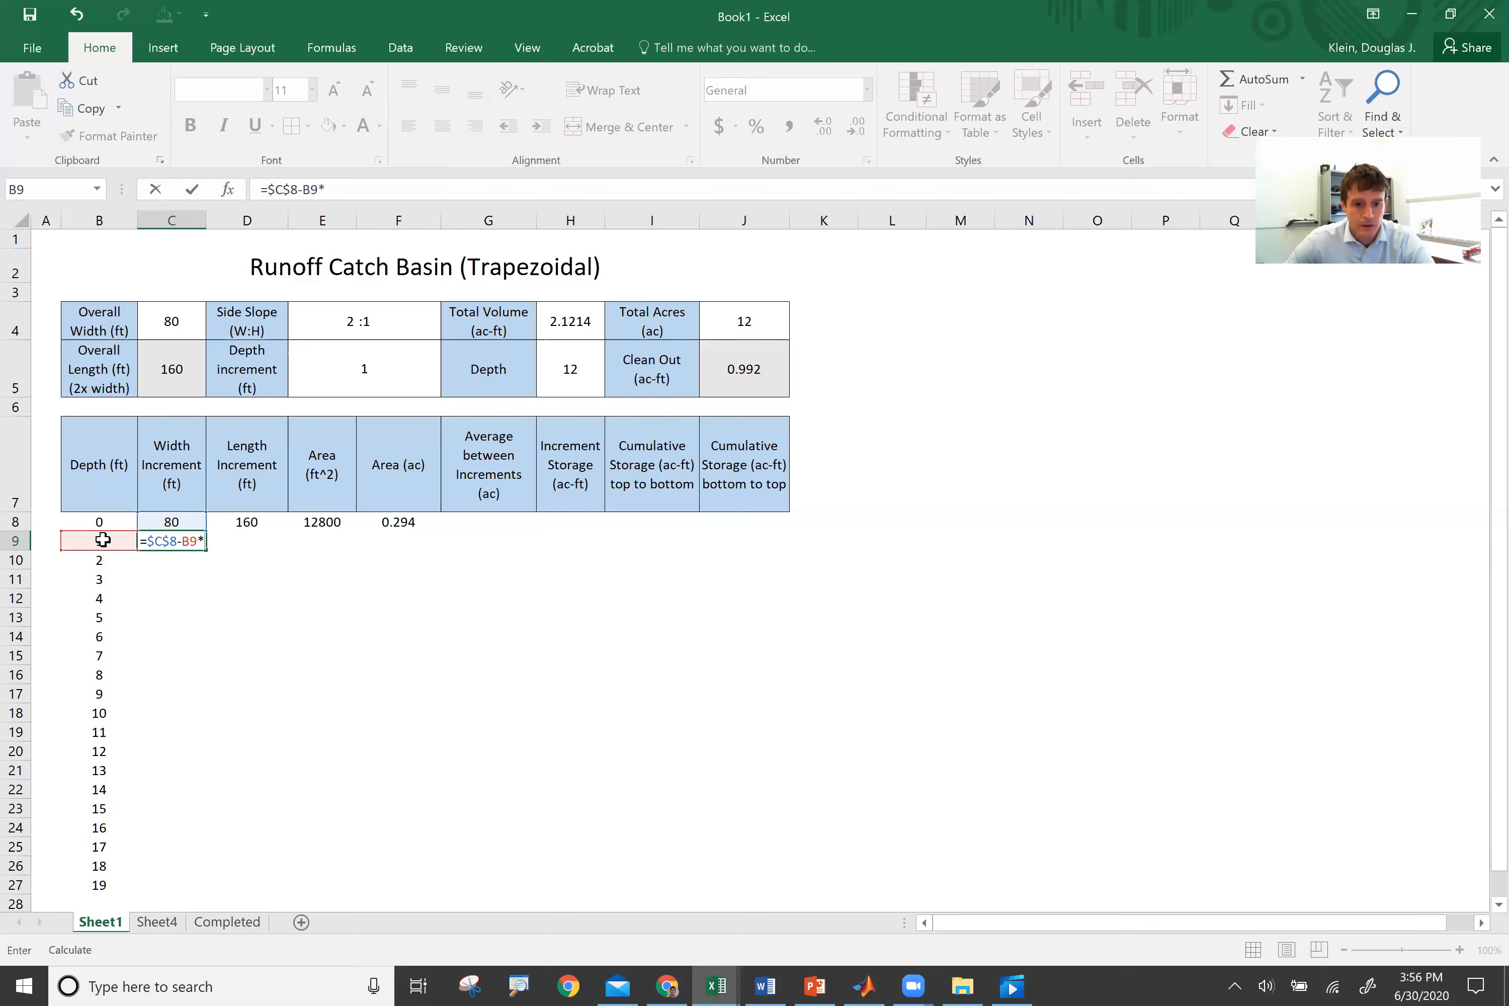
pyautogui.click(335, 319)
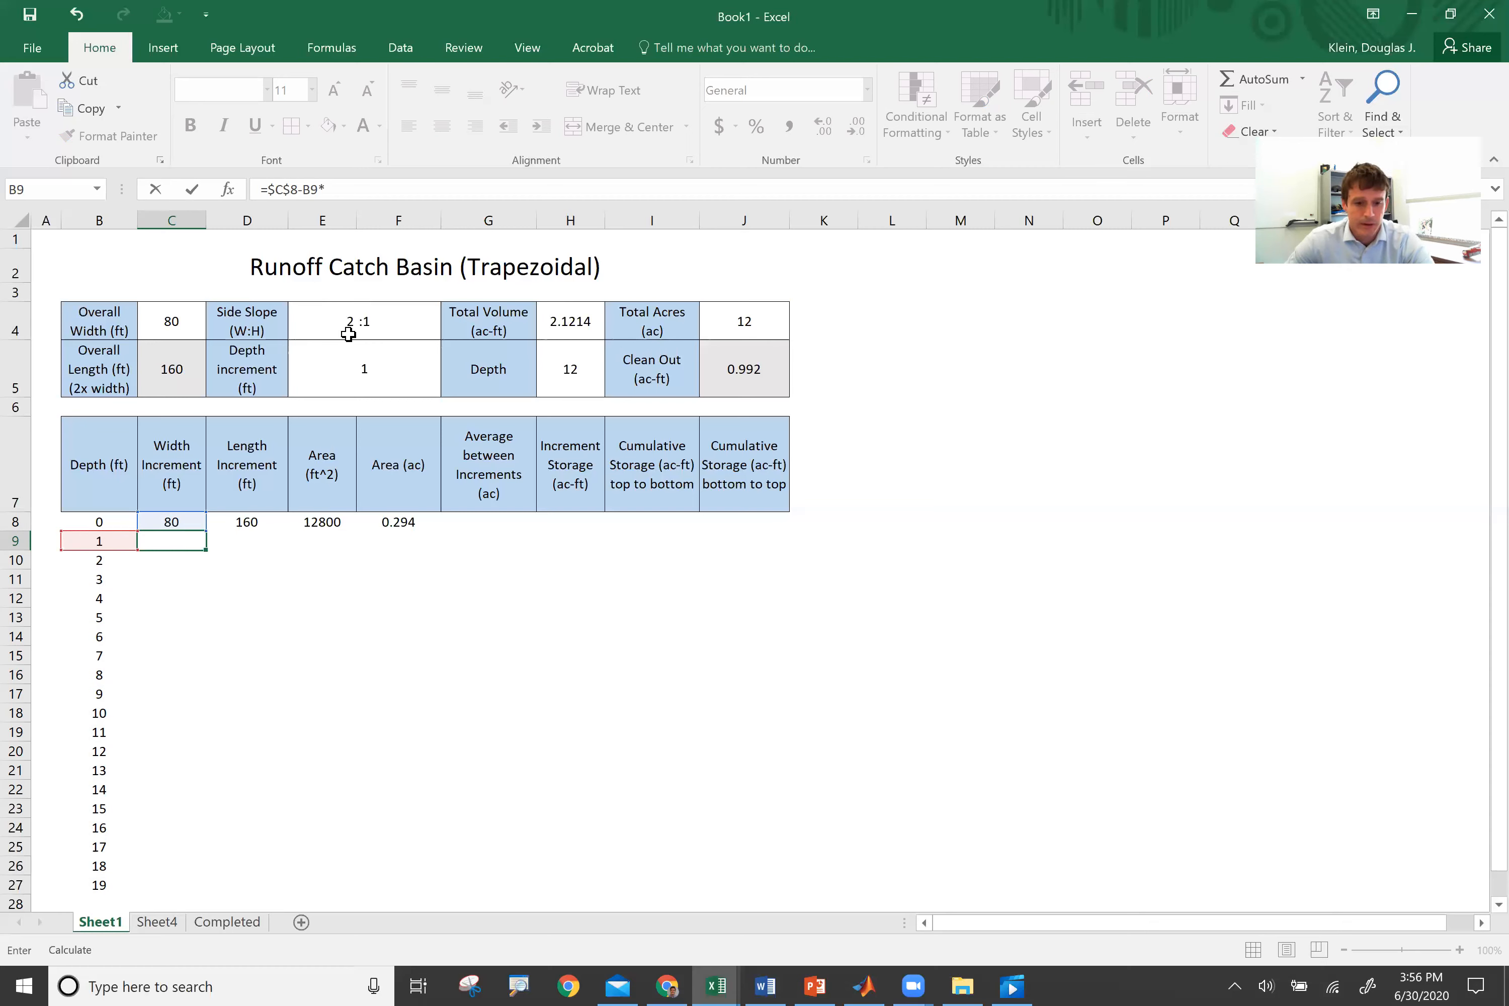
pyautogui.click(337, 322)
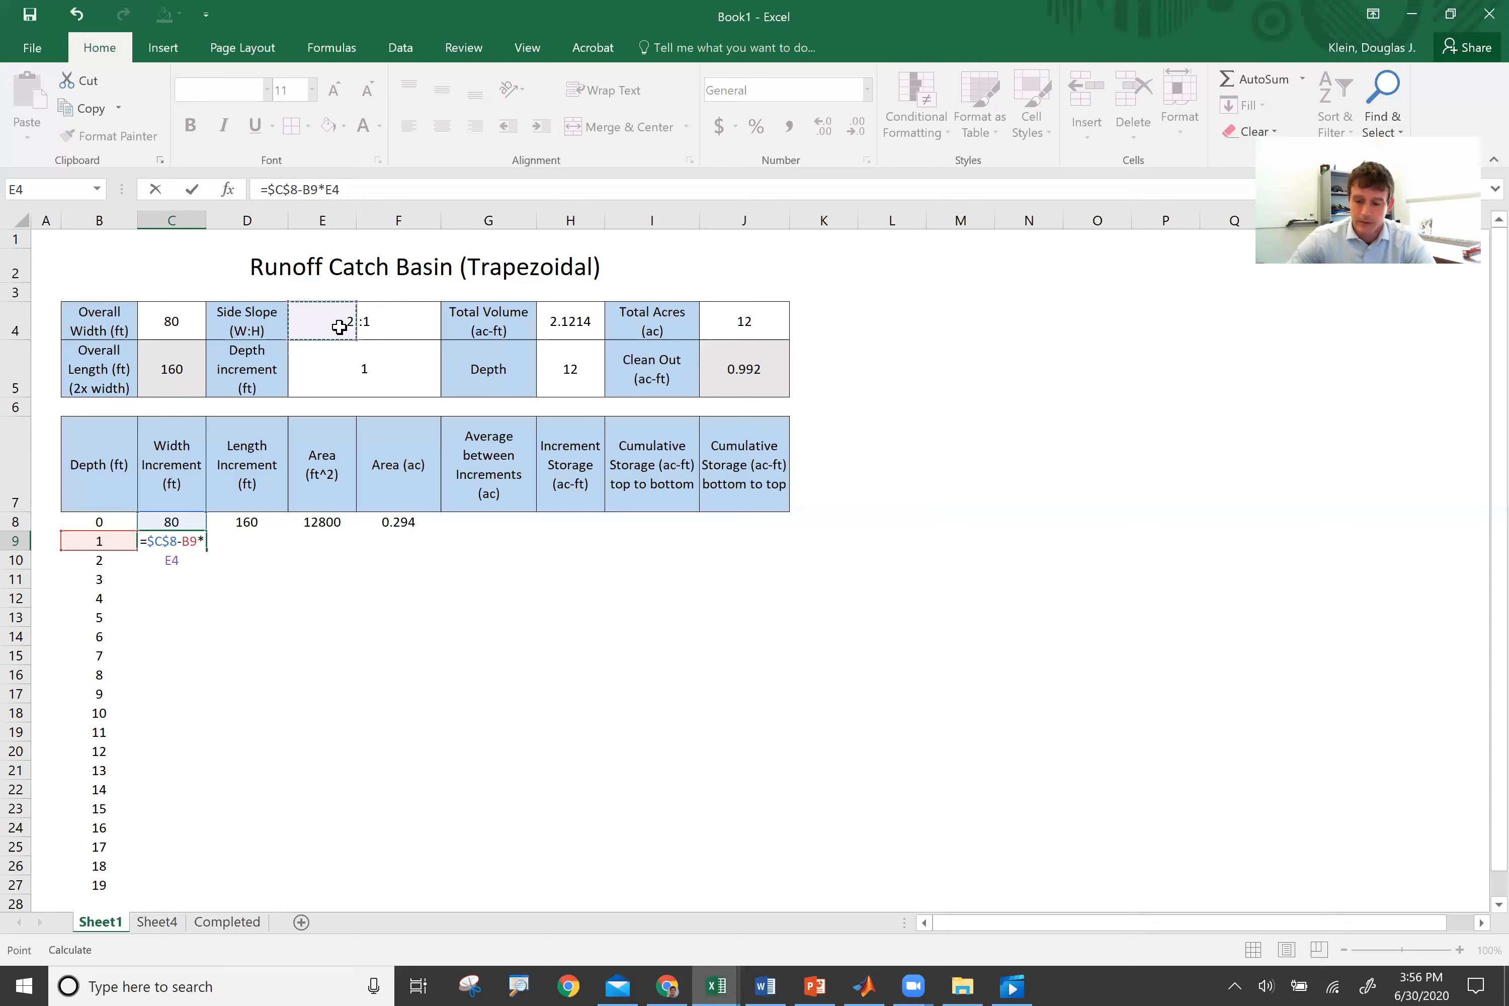
pyautogui.press('F4')
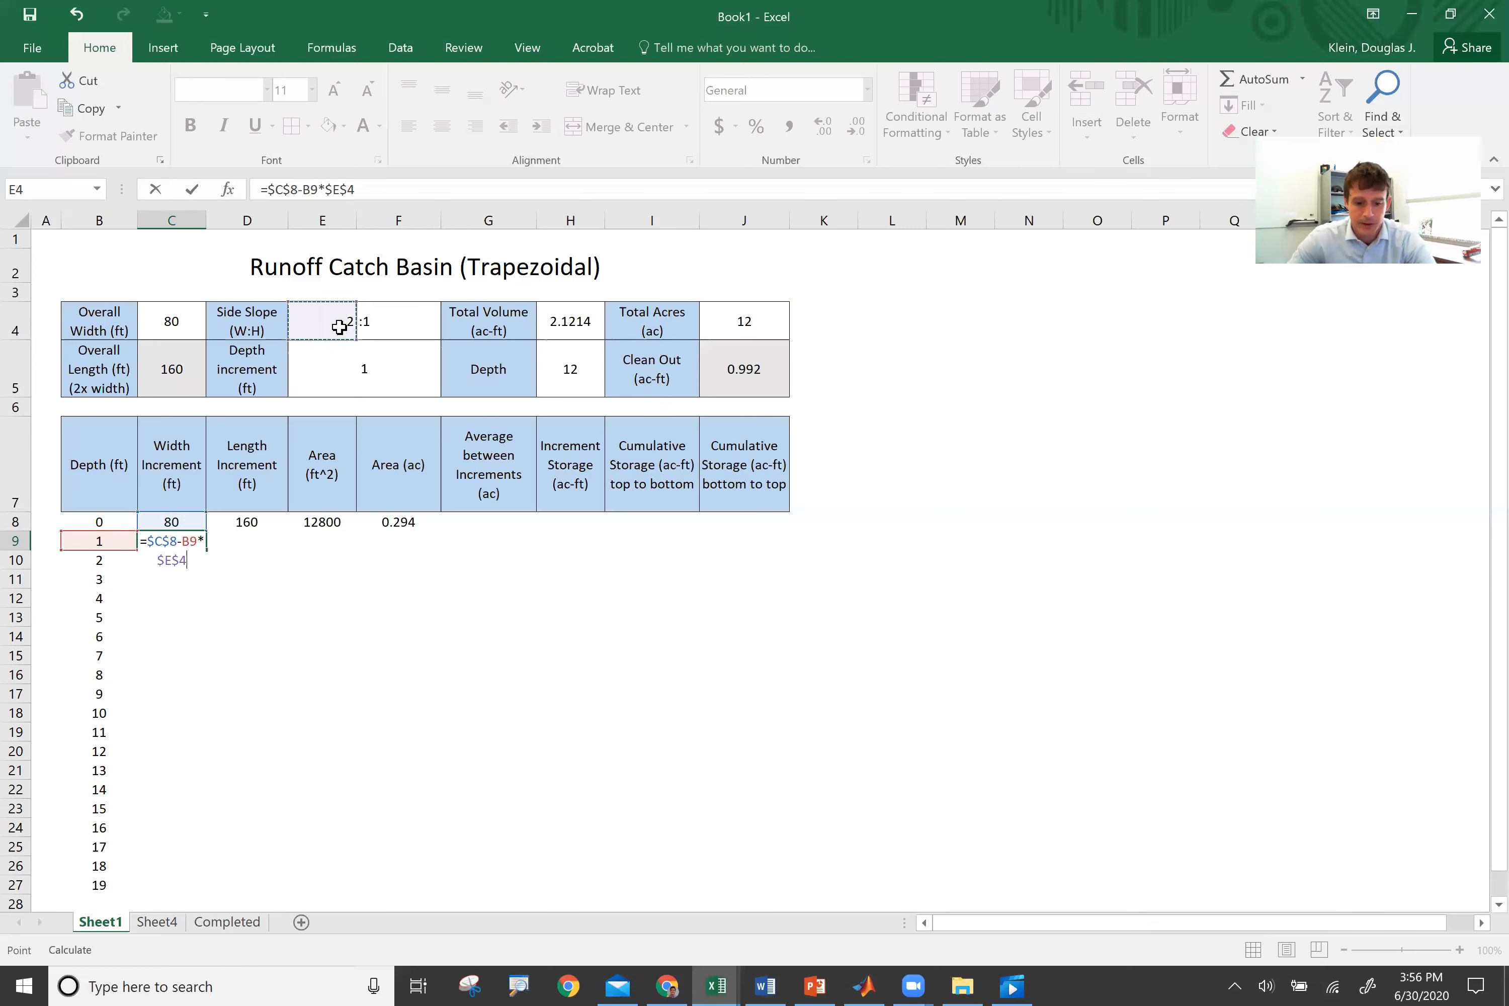
pyautogui.write('*2')
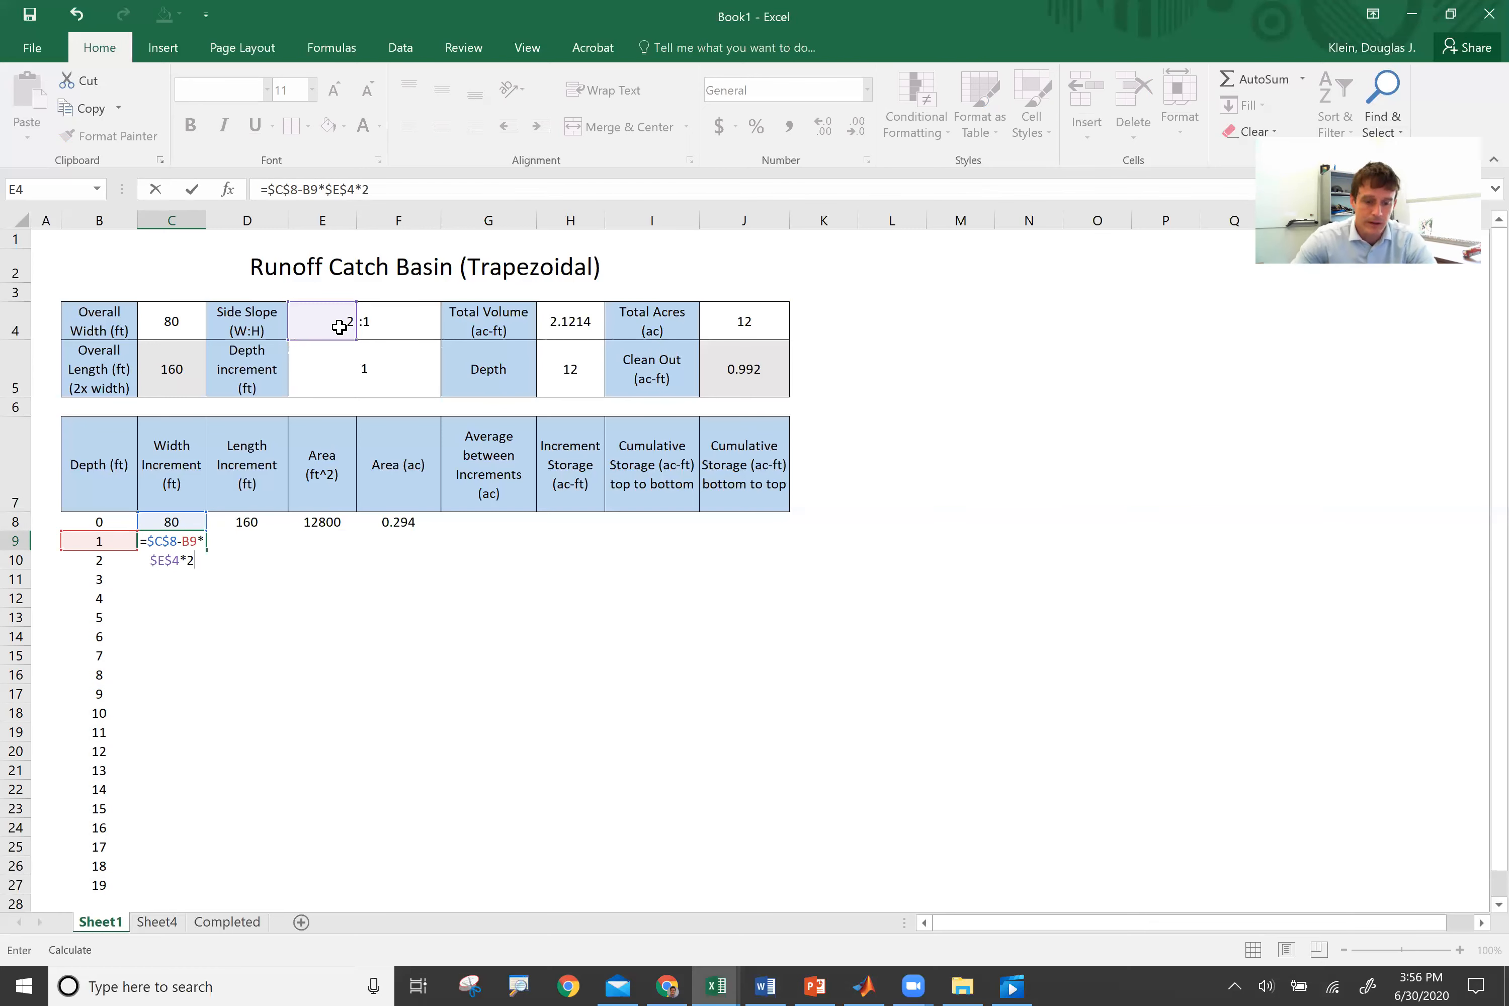
pyautogui.write(')')
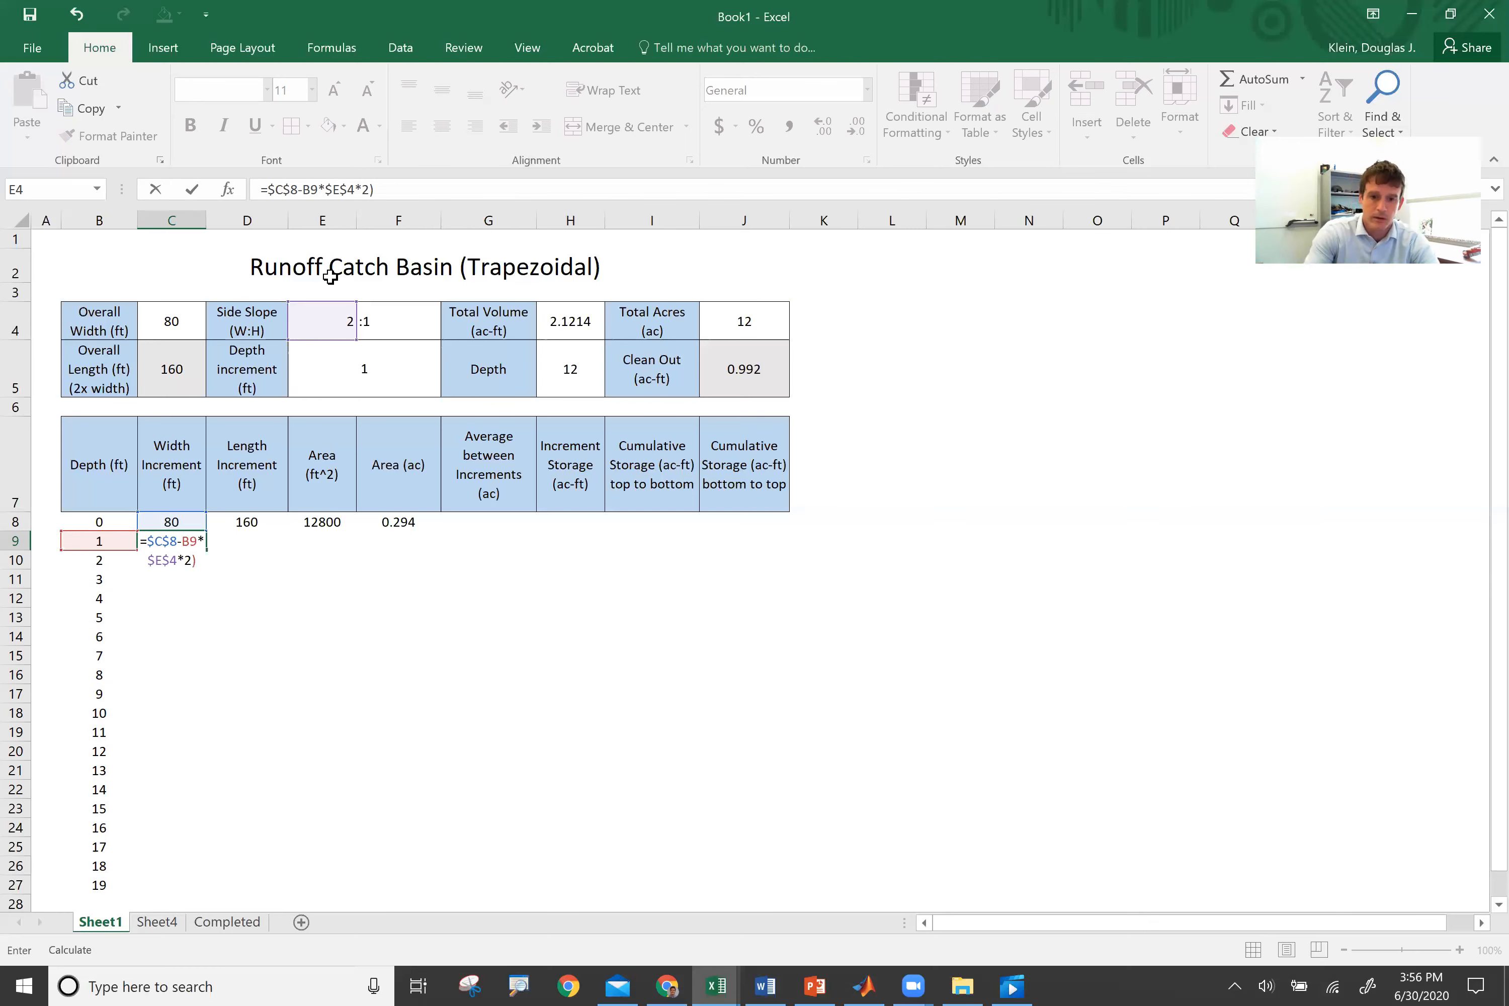
pyautogui.press('F2')
pyautogui.press('Return')
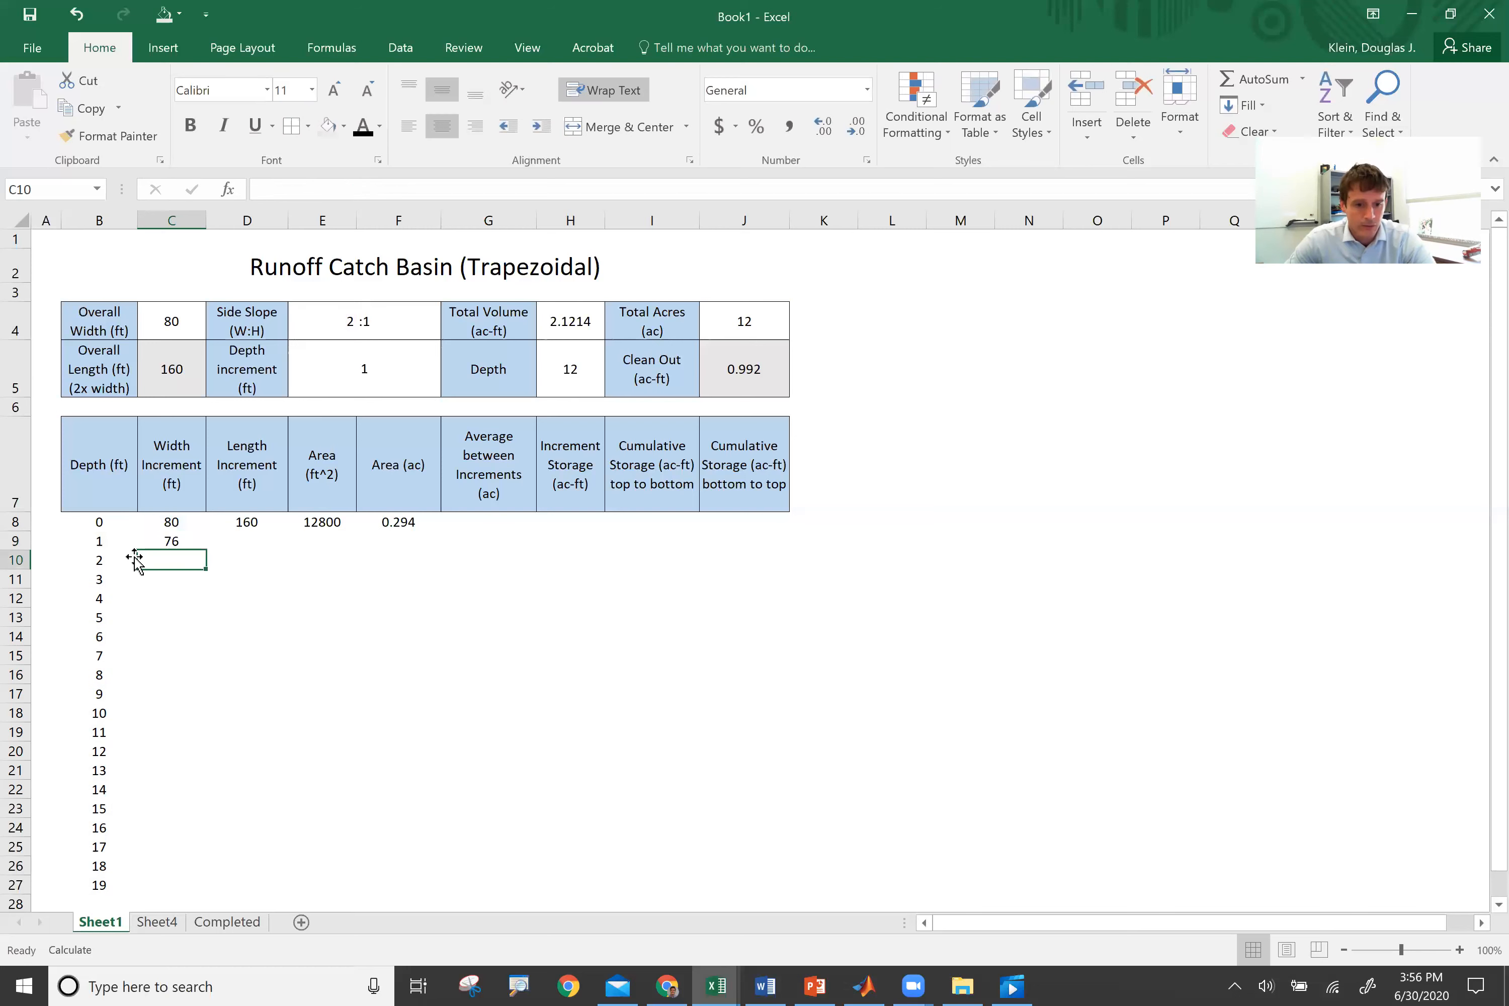
# Step: Fill the width increment formula from C9 down through C27
pyautogui.press('Up')
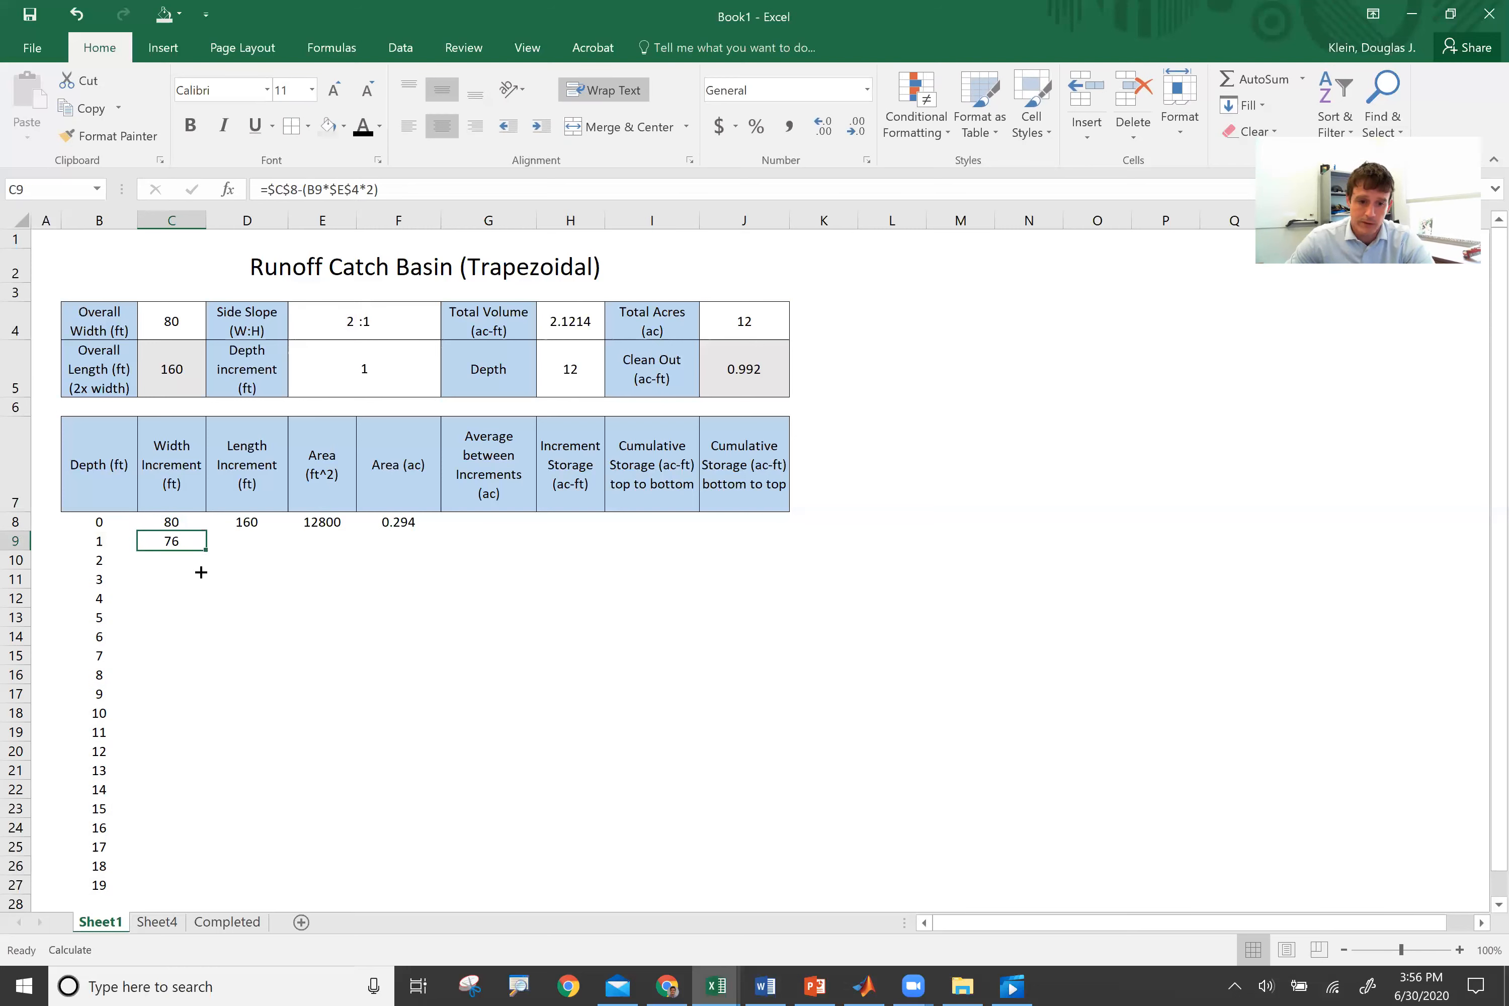
pyautogui.hotkey('shift', 'Down')
pyautogui.hotkey('ctrl', 'd')
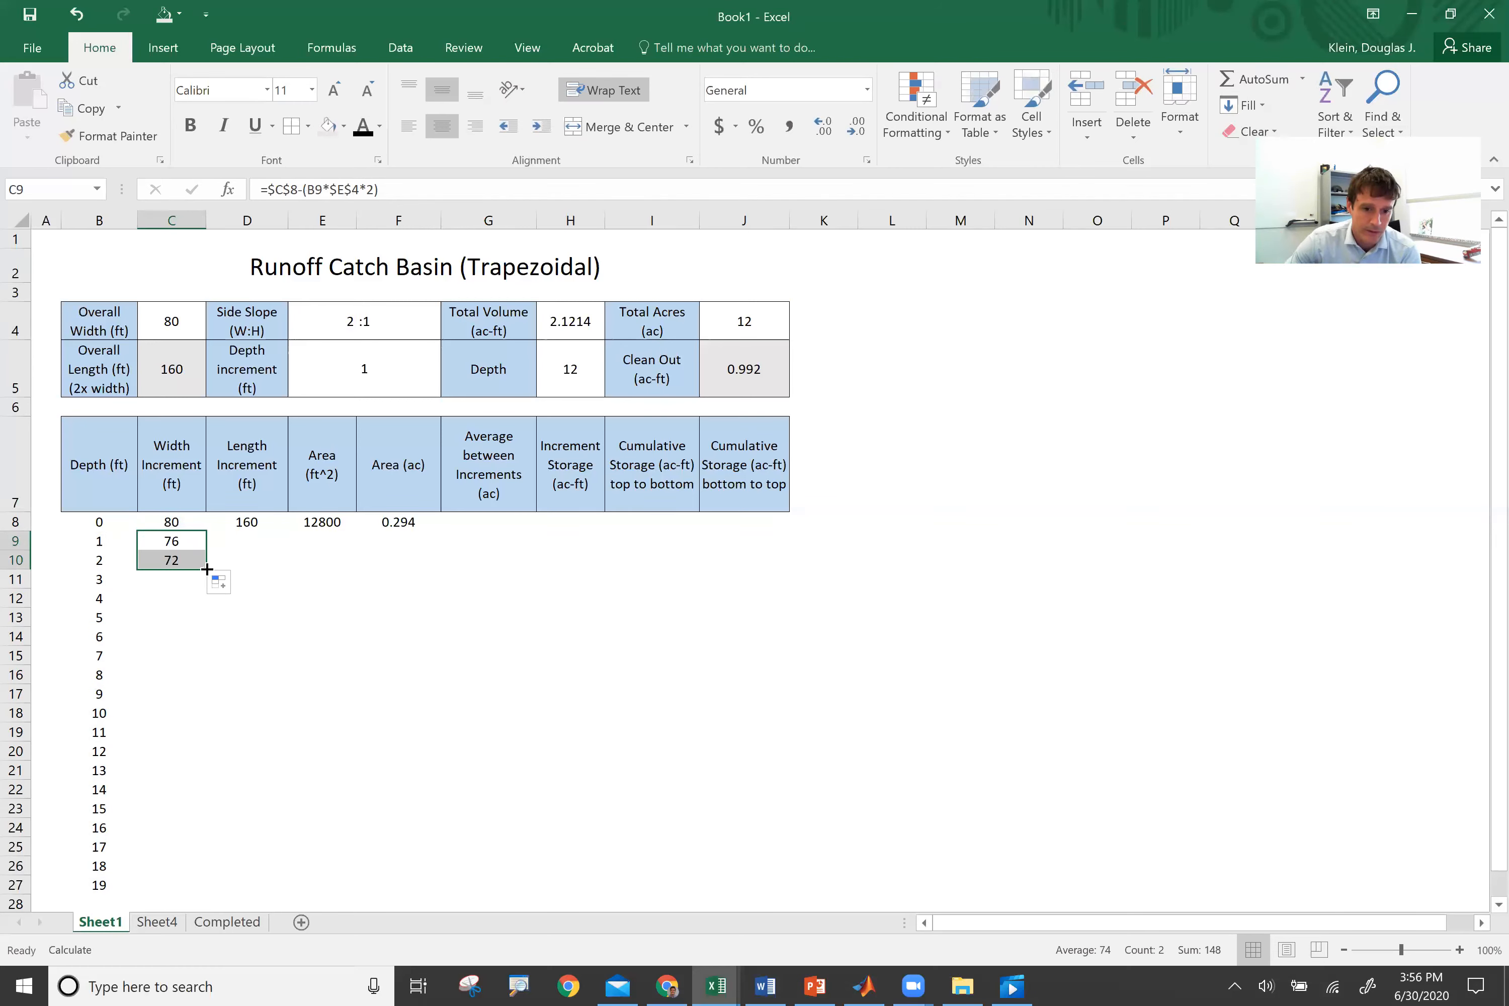
pyautogui.moveTo(137, 913); pyautogui.dragTo(173, 883)
# Step: Calculate the length increment in D9 from the top length, depth and side slope, =$D$8-B9*E4*2, with only D8 absolute
pyautogui.click(244, 537)
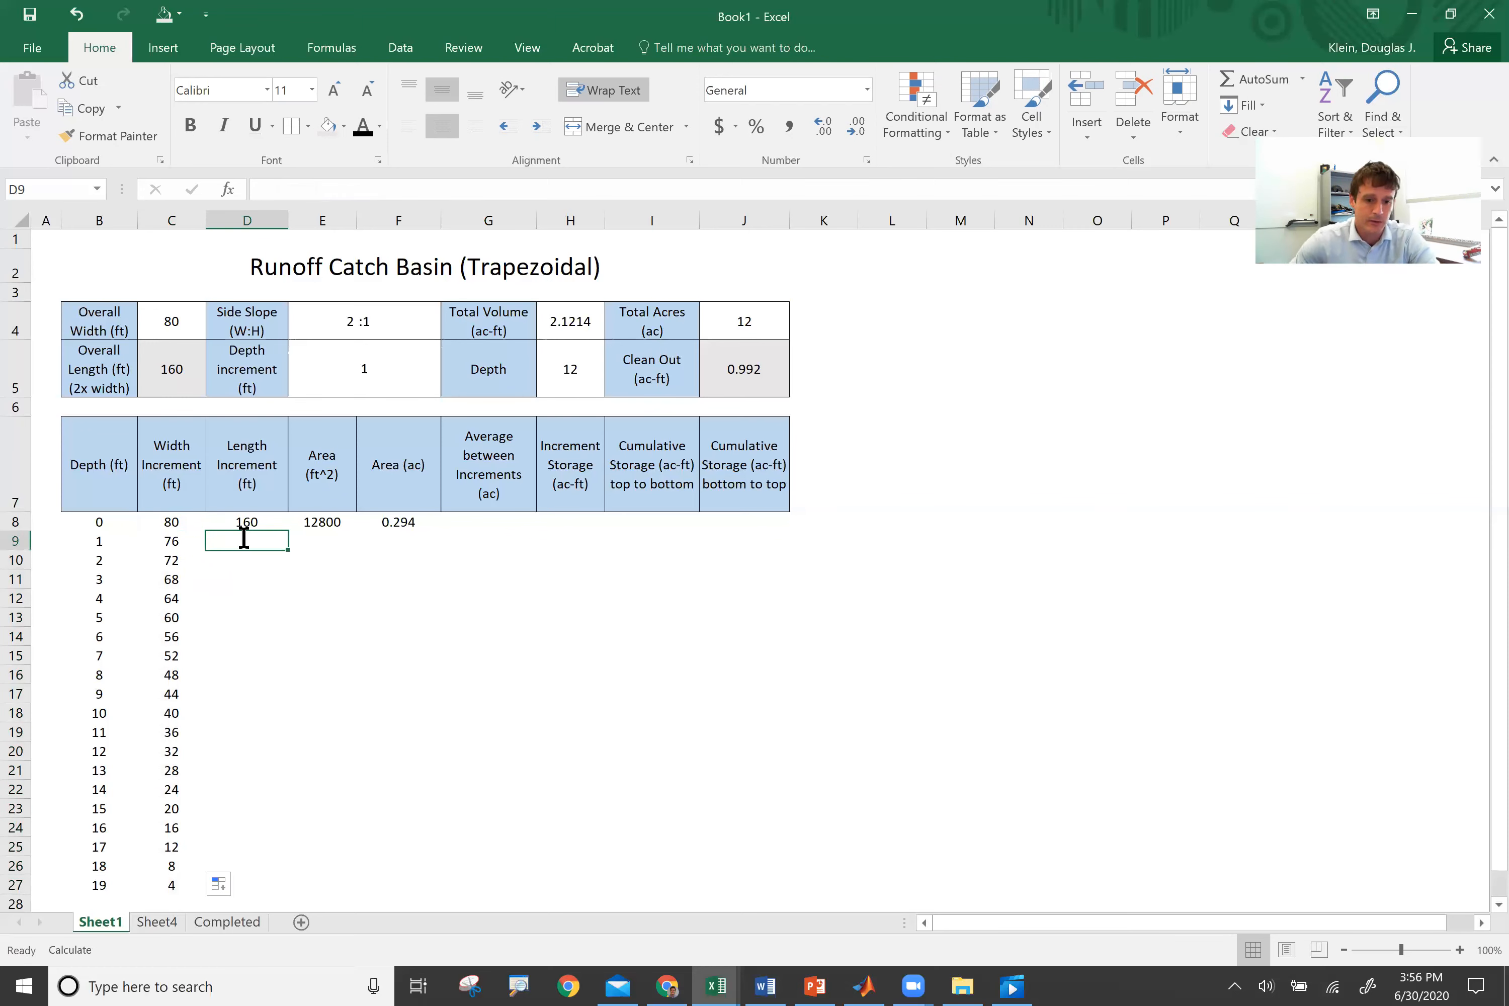
pyautogui.write('=')
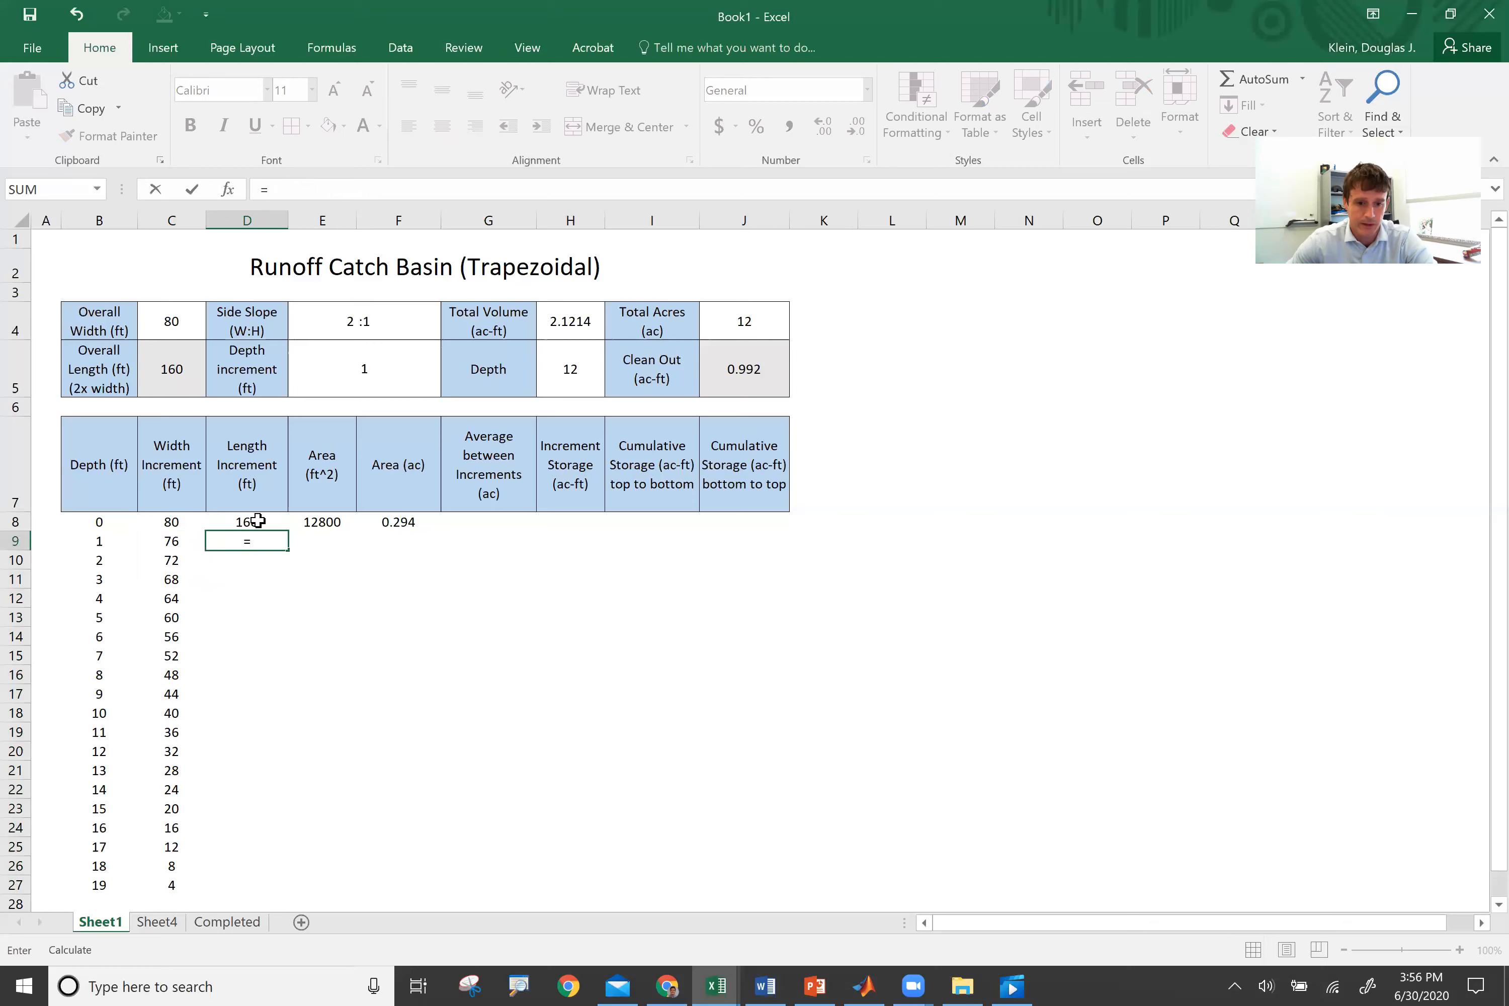
pyautogui.click(258, 522)
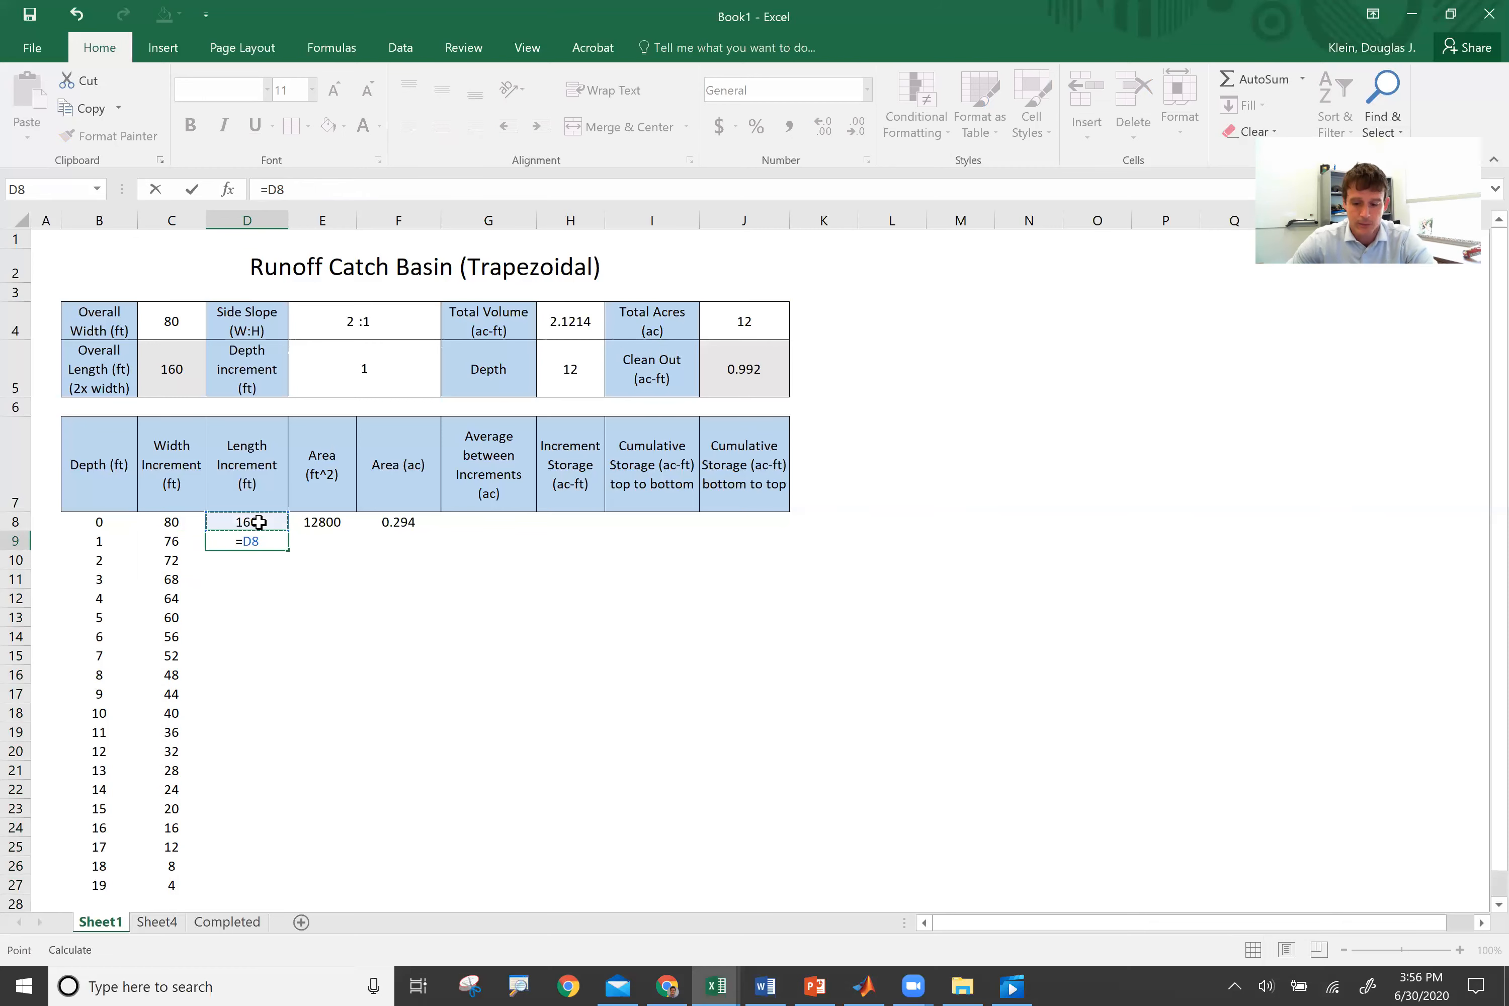
pyautogui.press('F4')
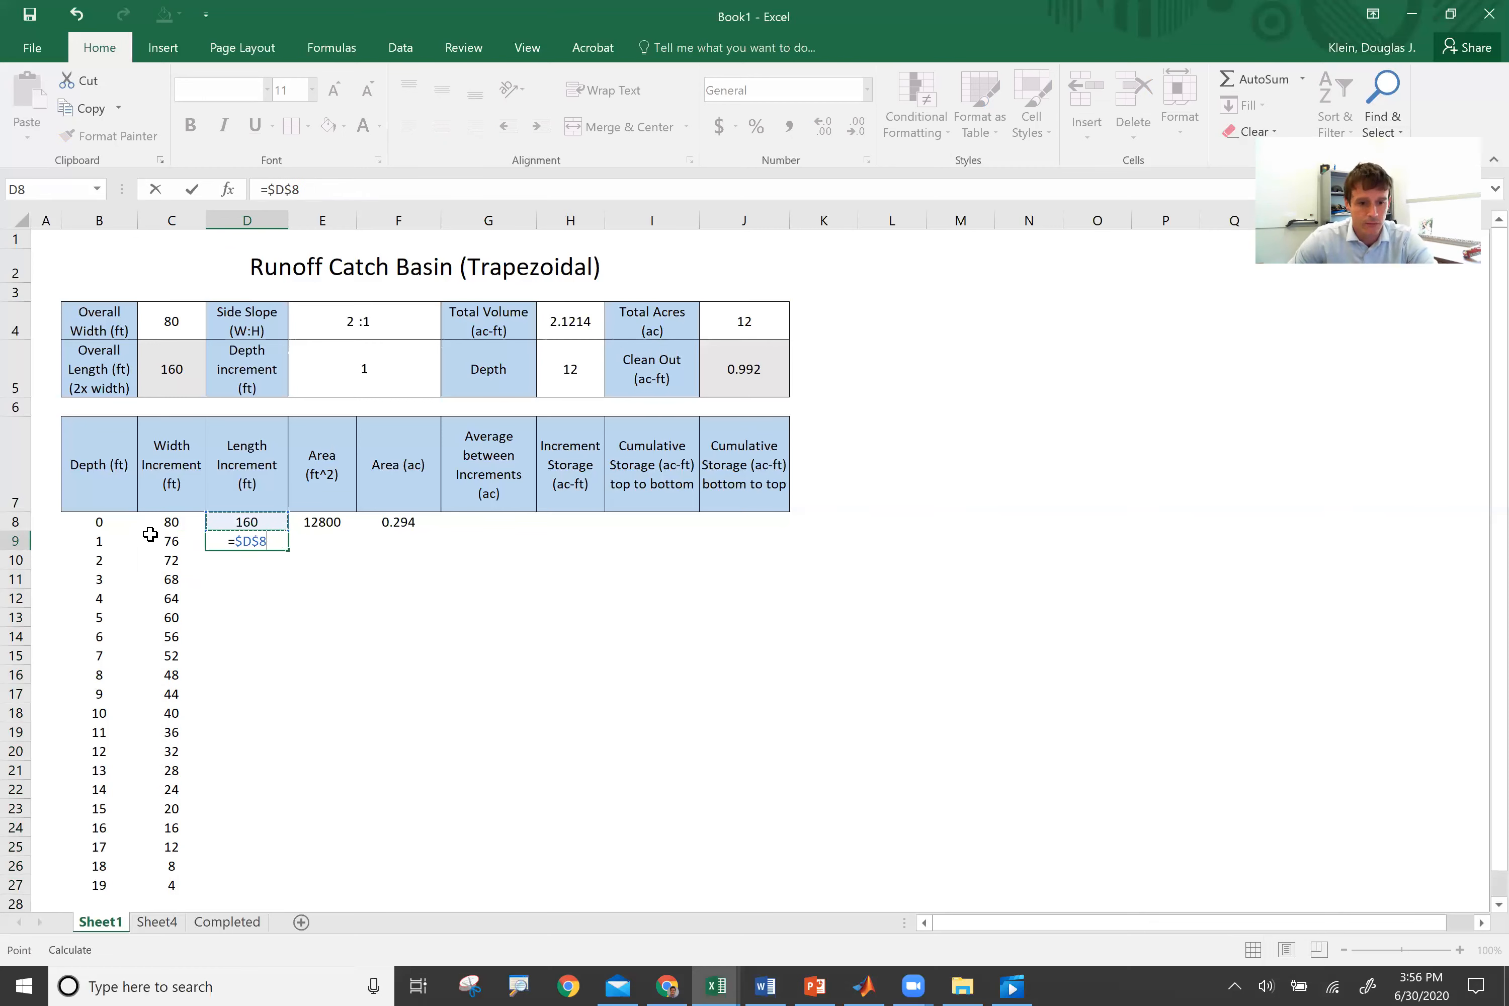
pyautogui.write('-')
pyautogui.click(102, 541)
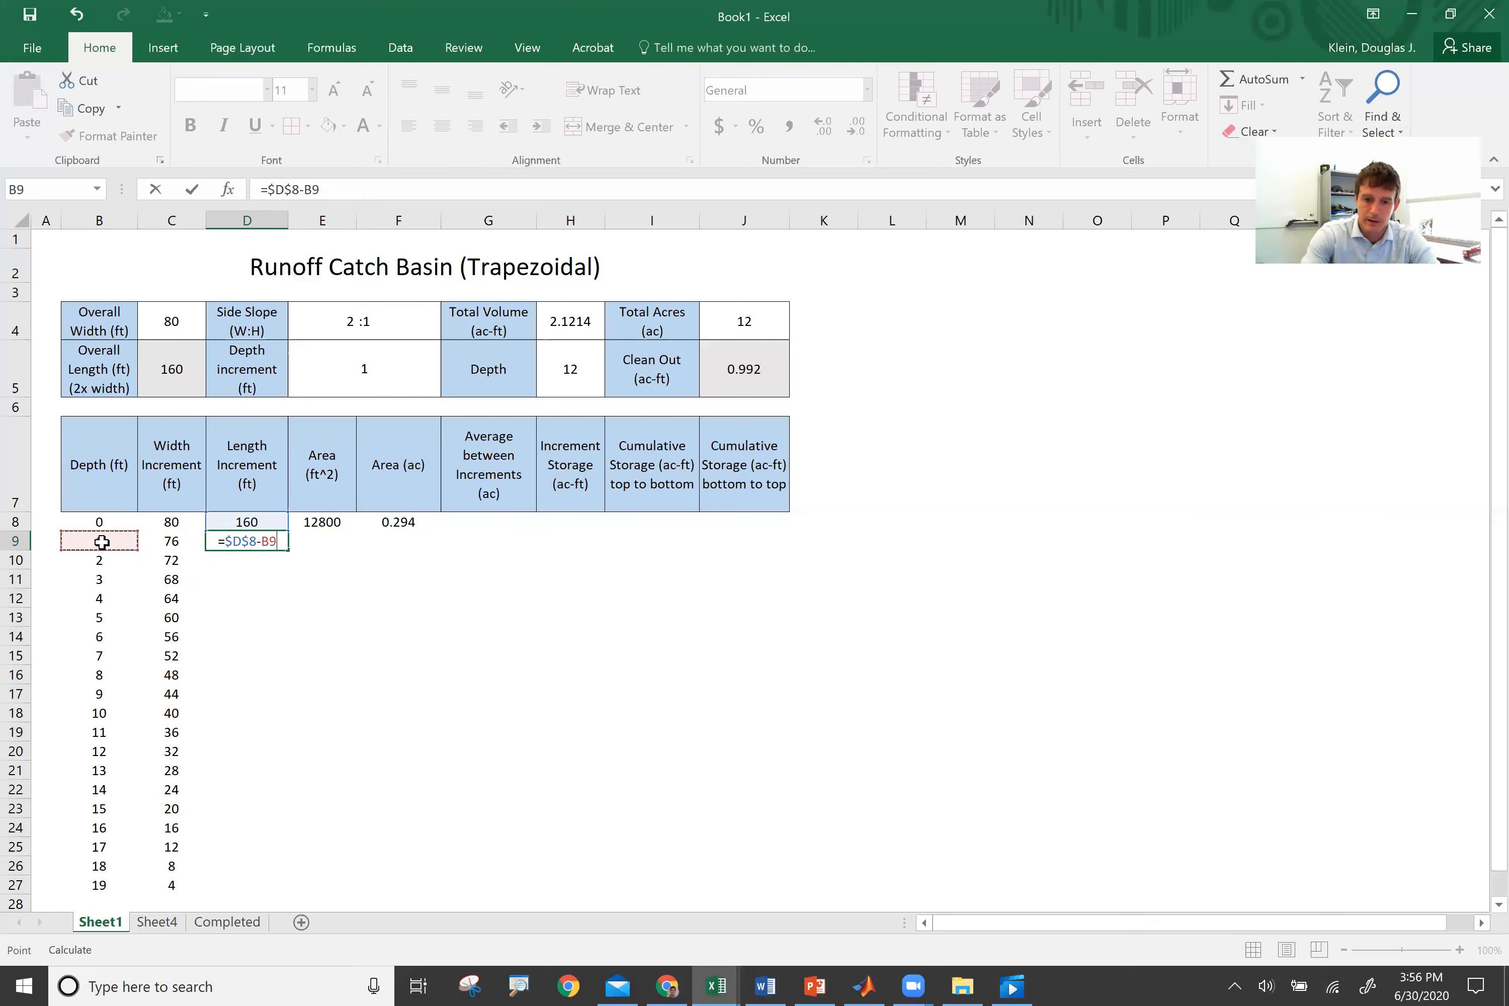
pyautogui.write('*')
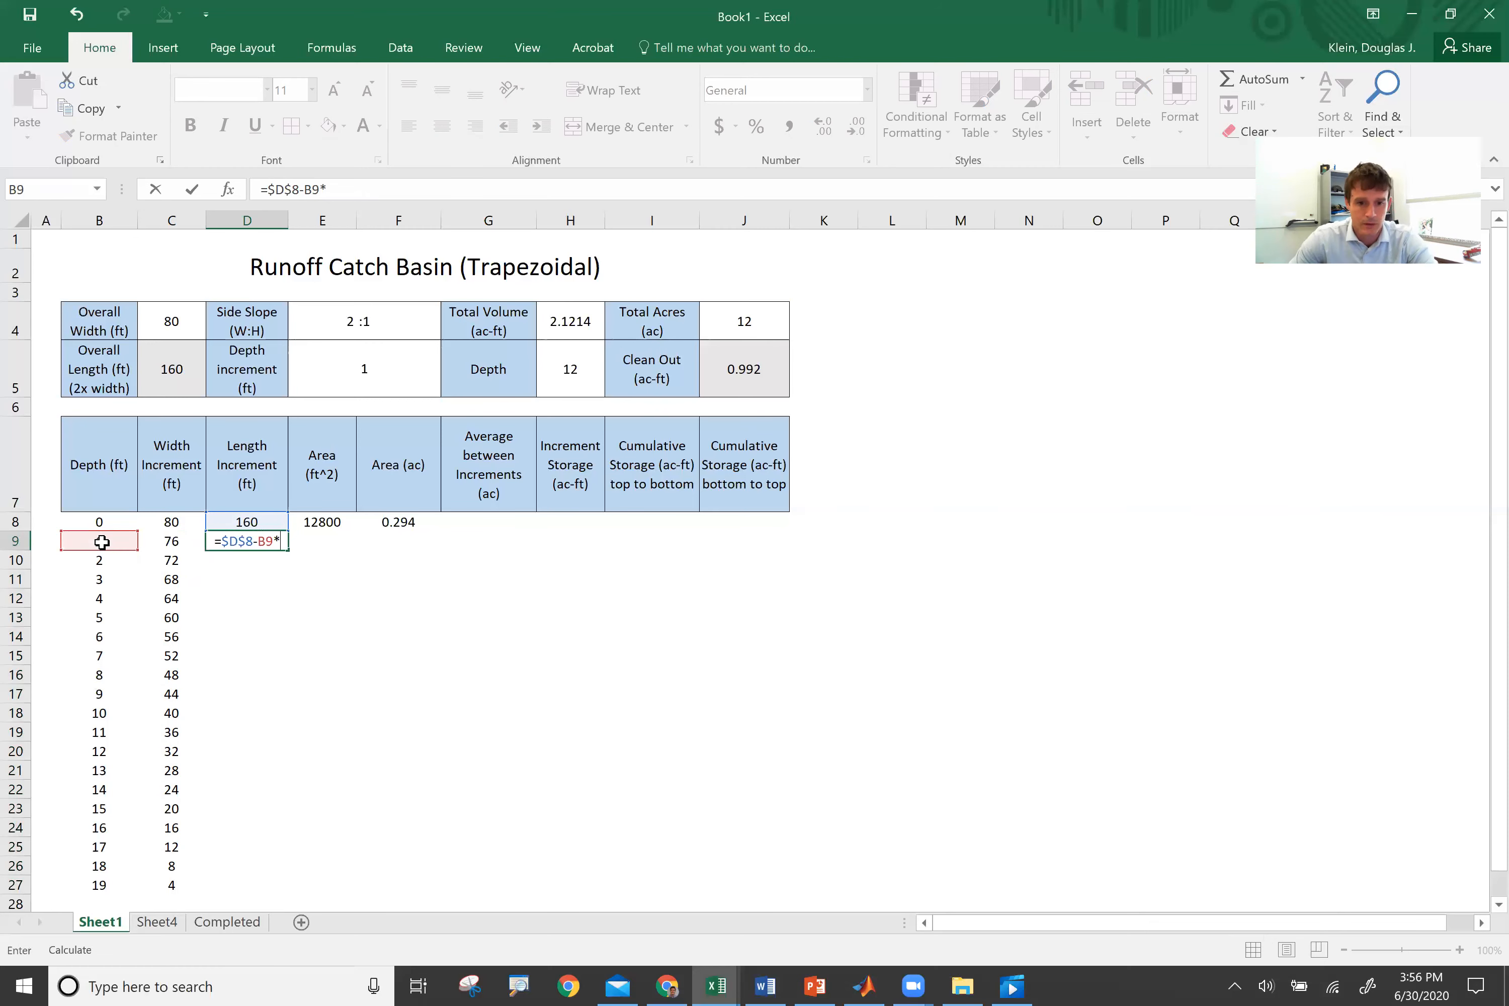
pyautogui.click(324, 333)
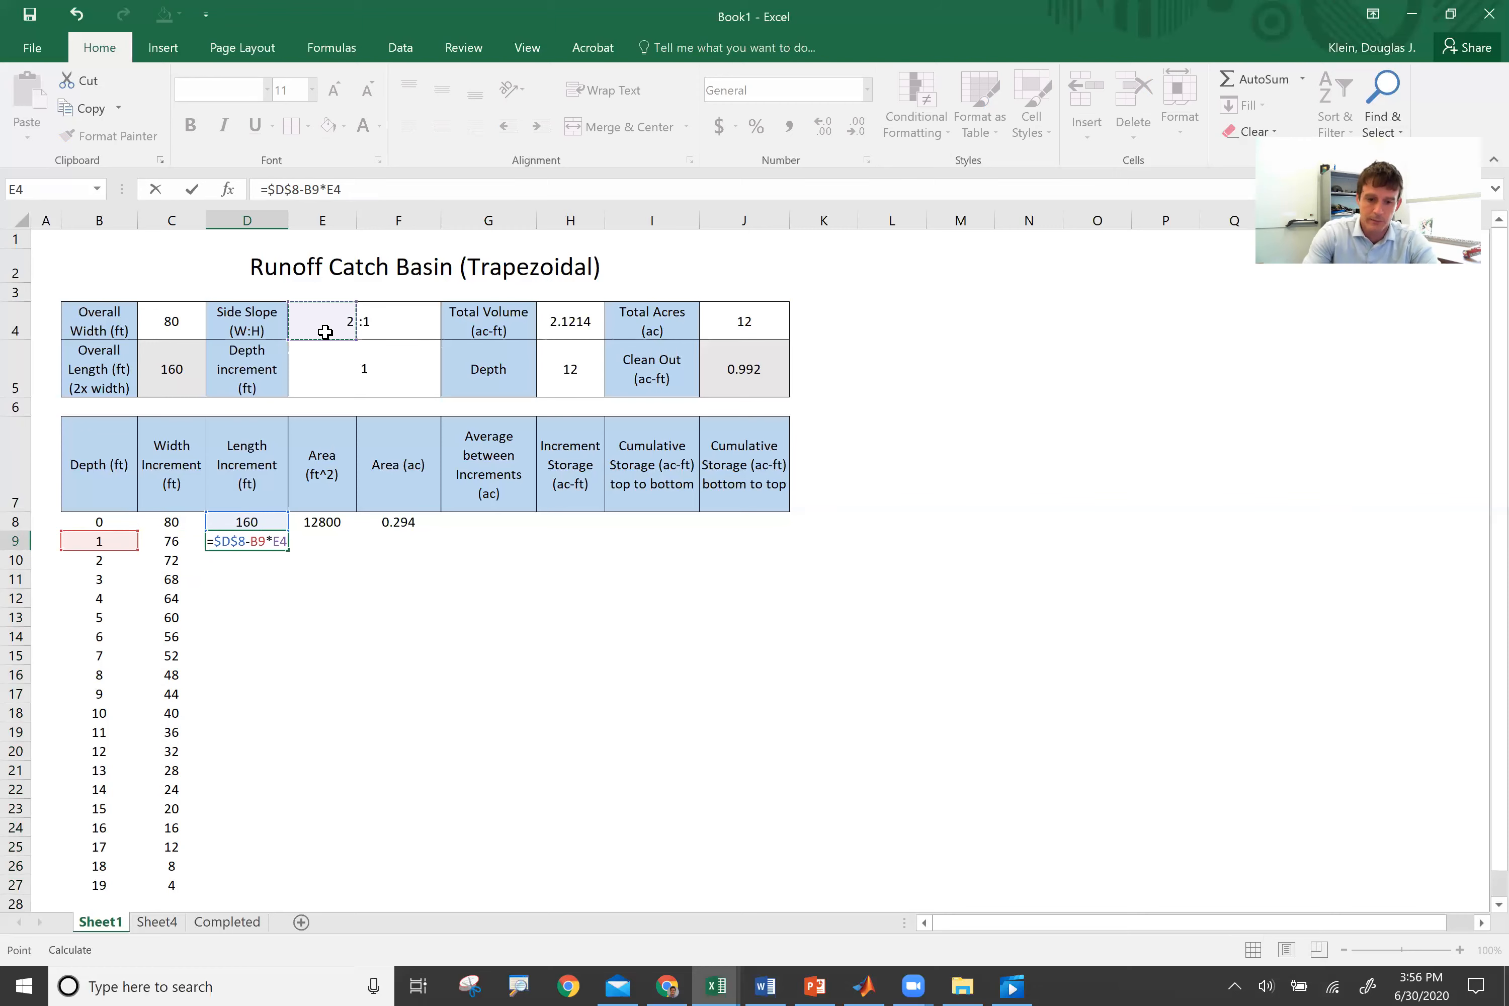
pyautogui.write('*2')
pyautogui.press('Return')
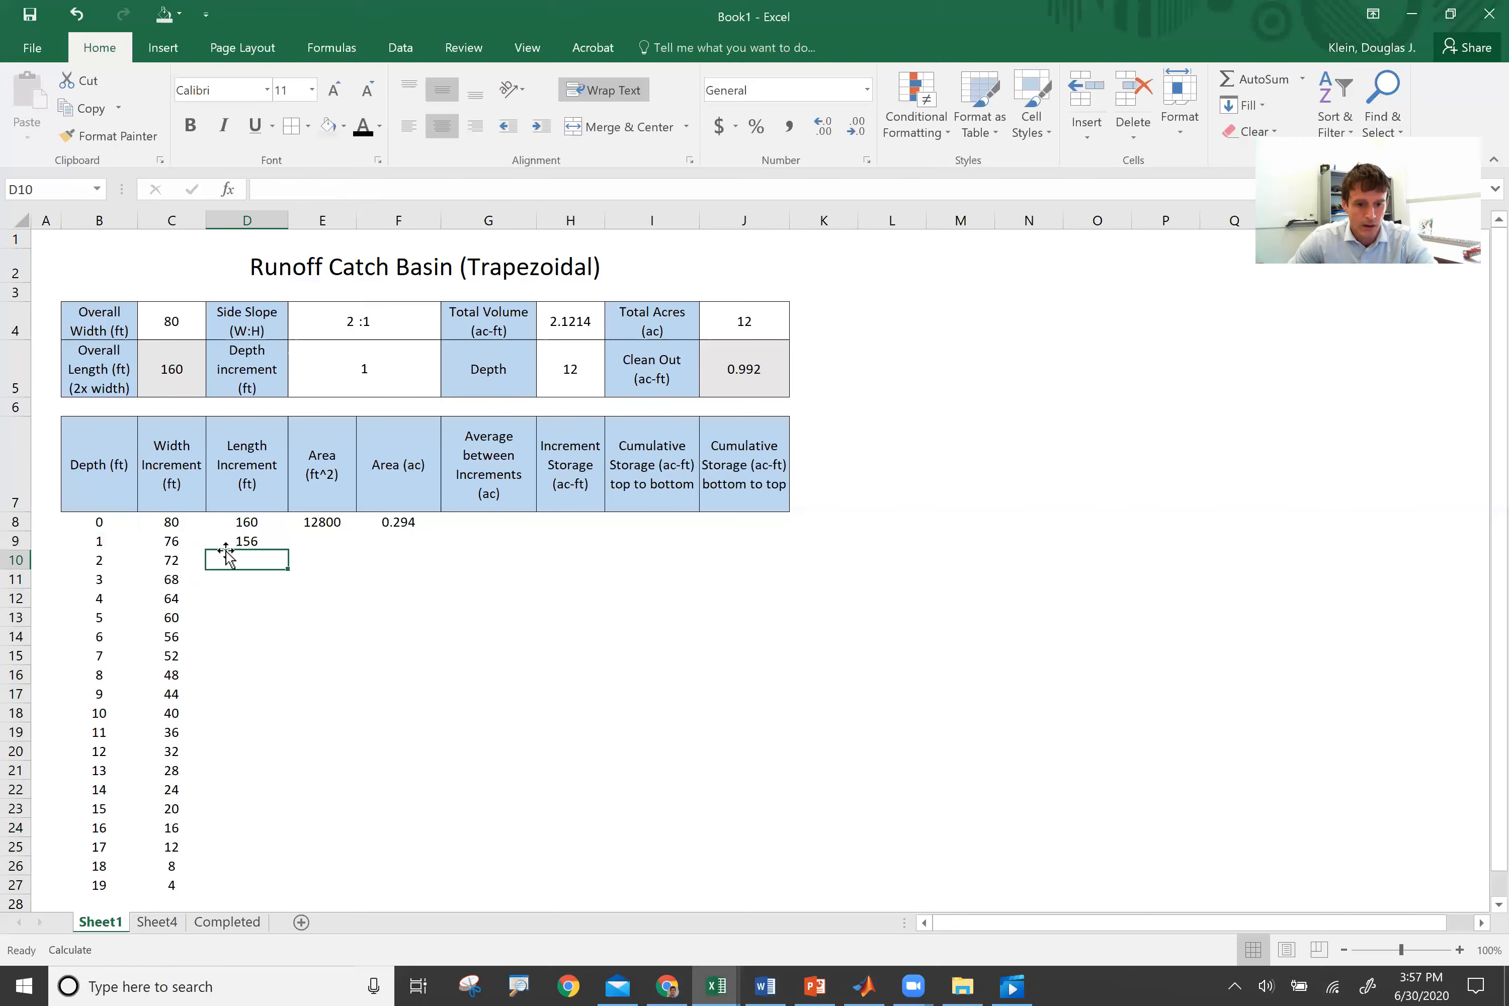
# Step: Try filling the D9 length formula down to D27, and inspect the cell references in the copies in D11 and D12
pyautogui.click(279, 544)
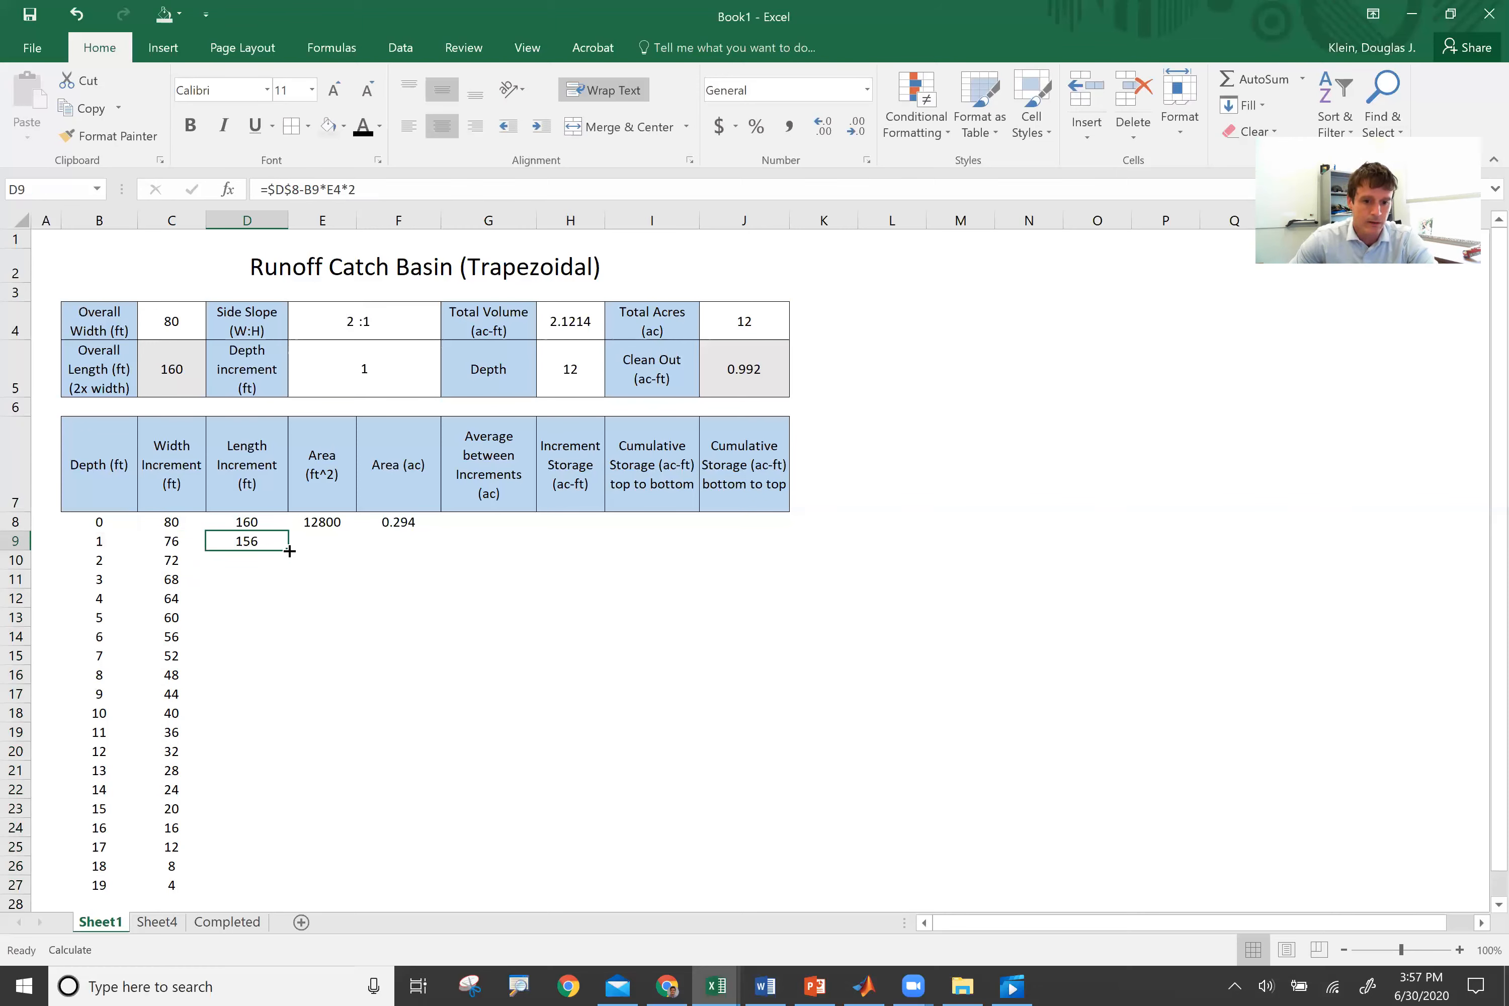
pyautogui.doubleClick(288, 551)
pyautogui.click(268, 542)
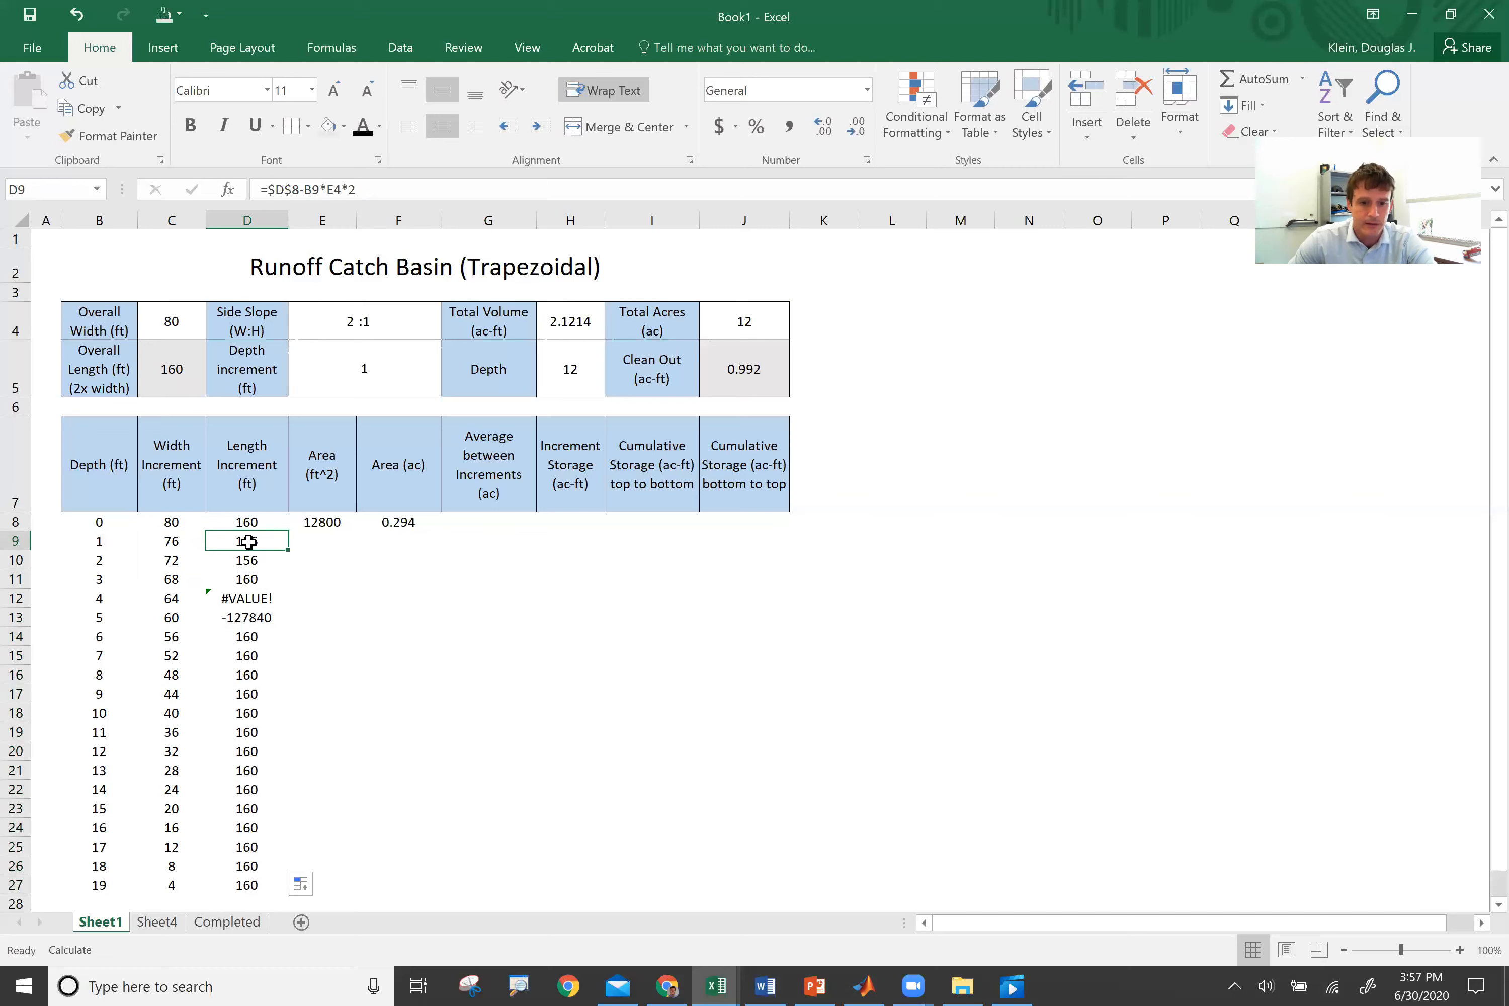
pyautogui.press('F2')
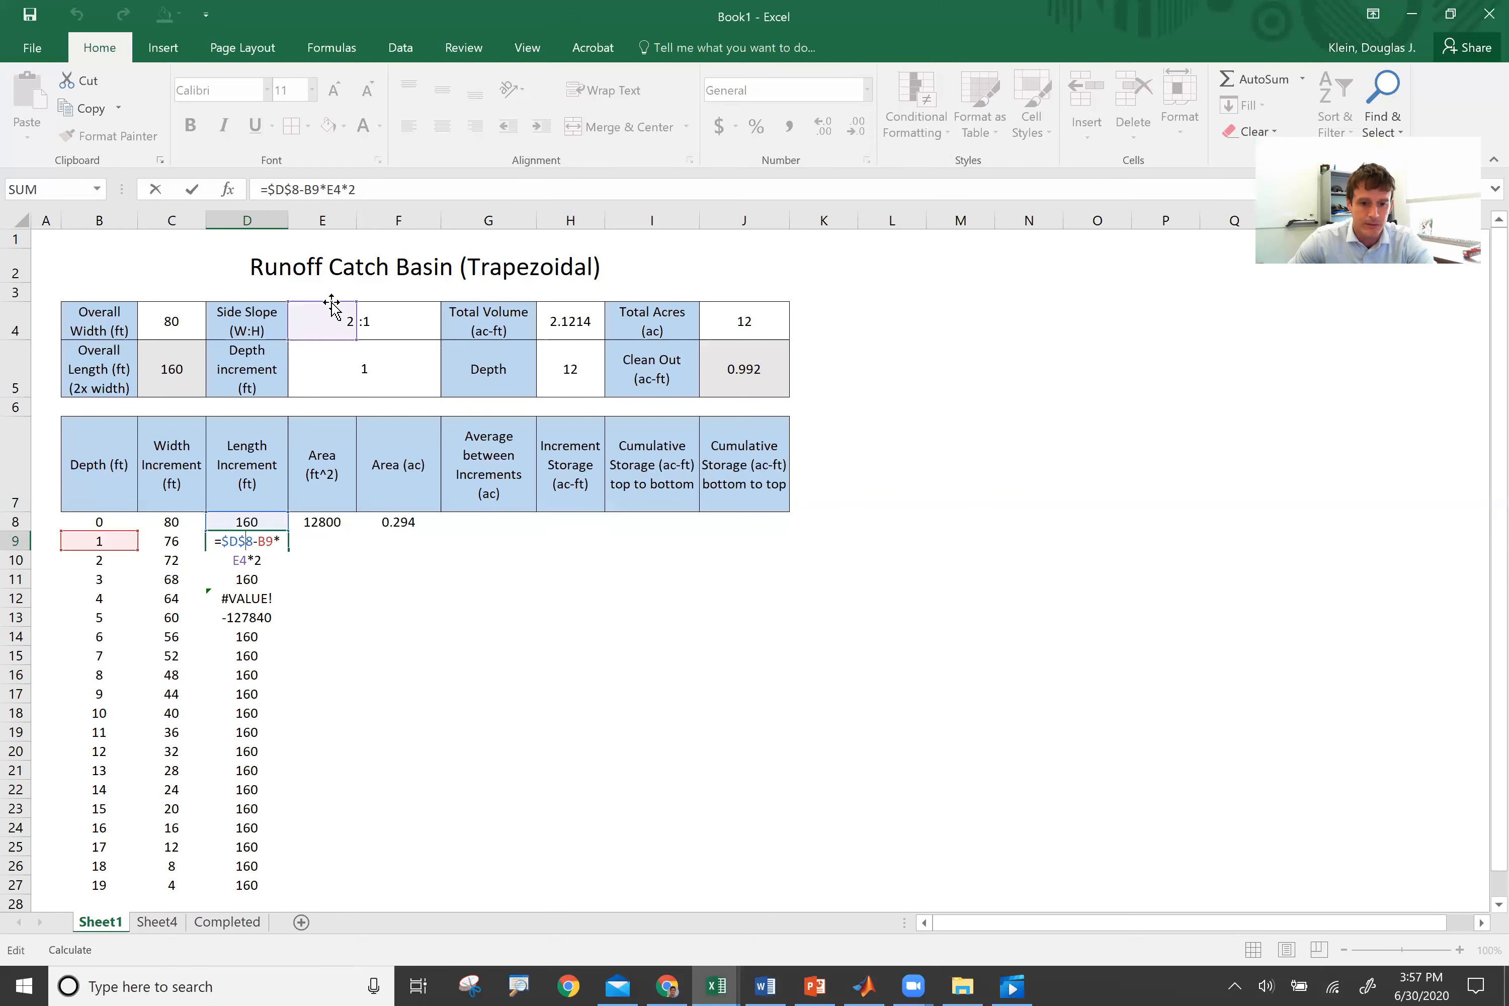
pyautogui.doubleClick(264, 568)
pyautogui.click(257, 595)
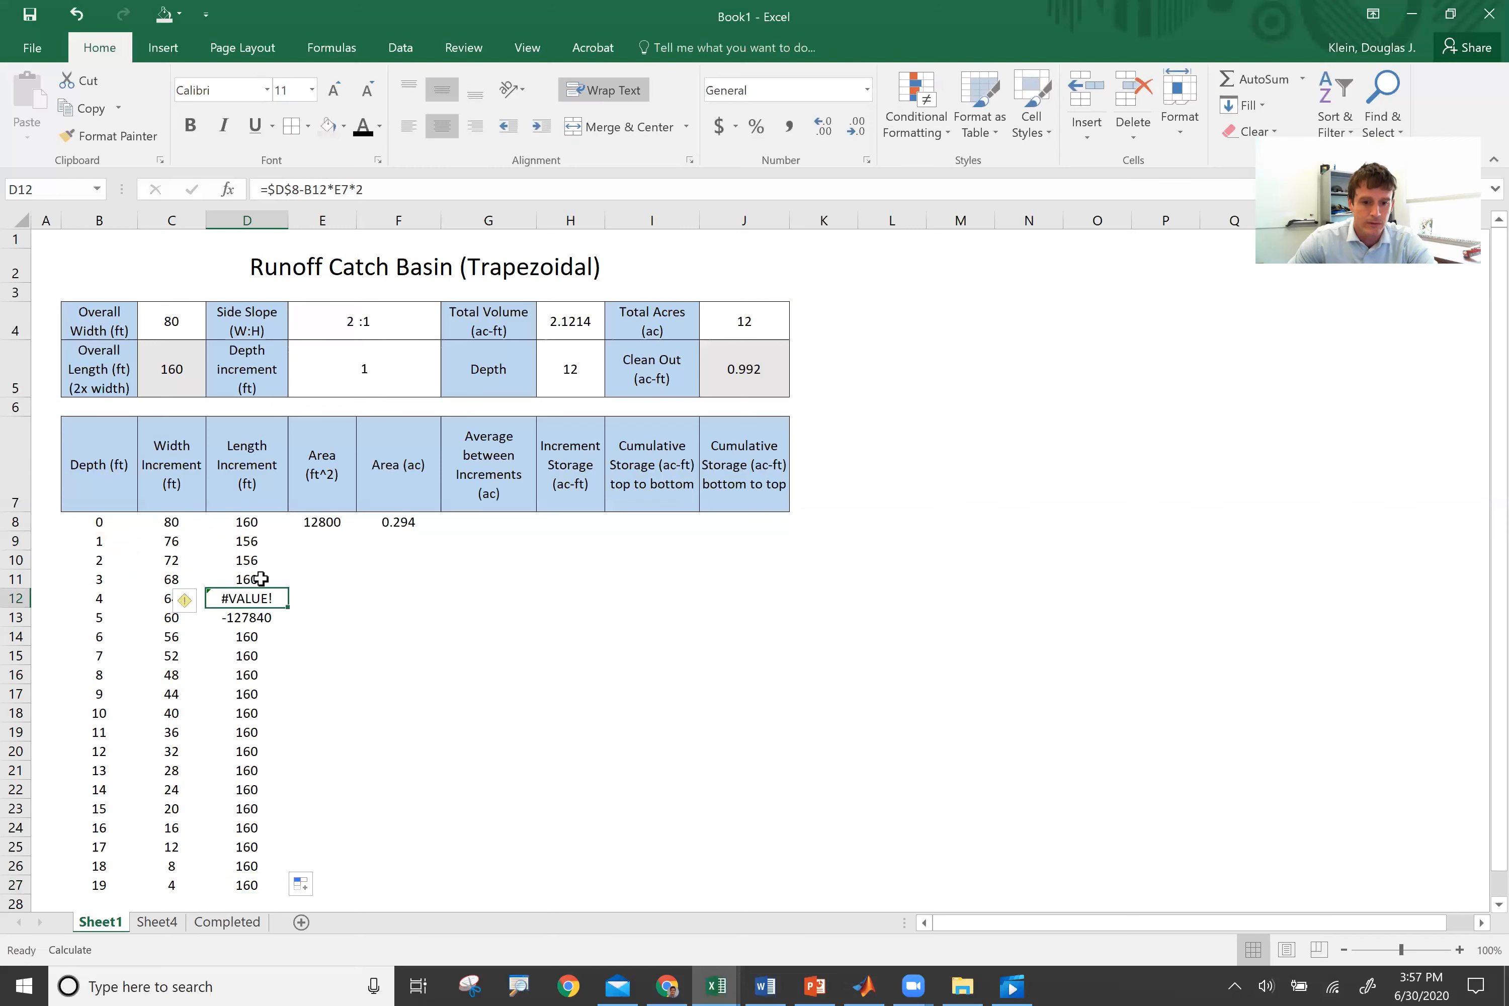
pyautogui.doubleClick(261, 579)
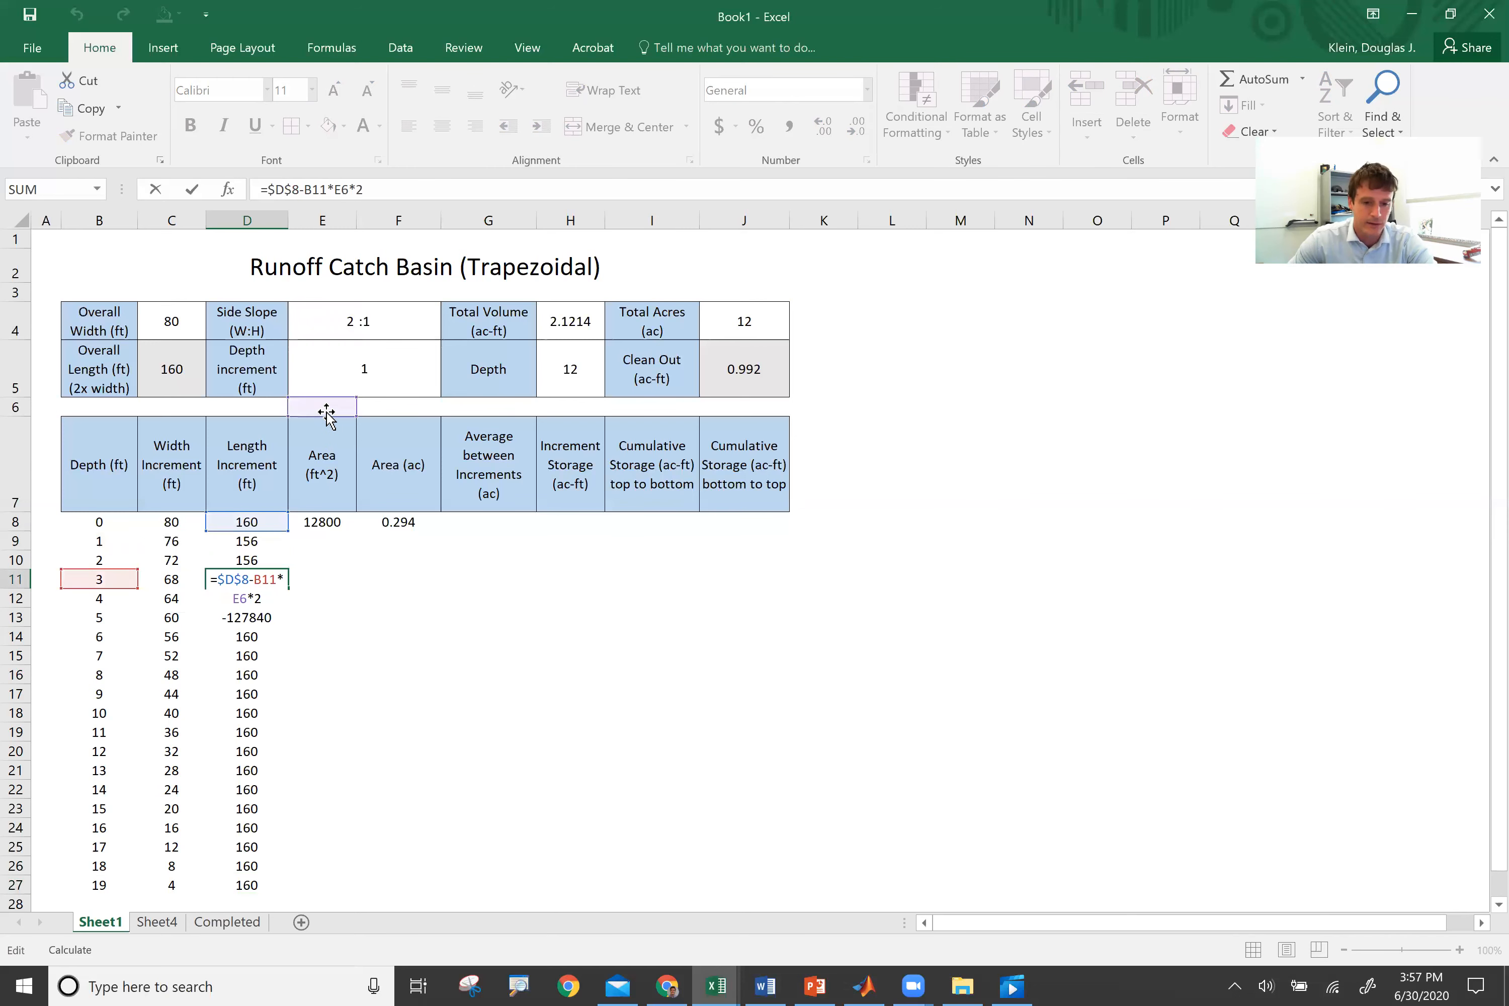
pyautogui.press('Escape')
# Step: Make the side slope reference in D9 absolute, giving =$D$8-B9*$E$4*2, and refill the length formula down through D27
pyautogui.doubleClick(256, 545)
pyautogui.click(314, 188)
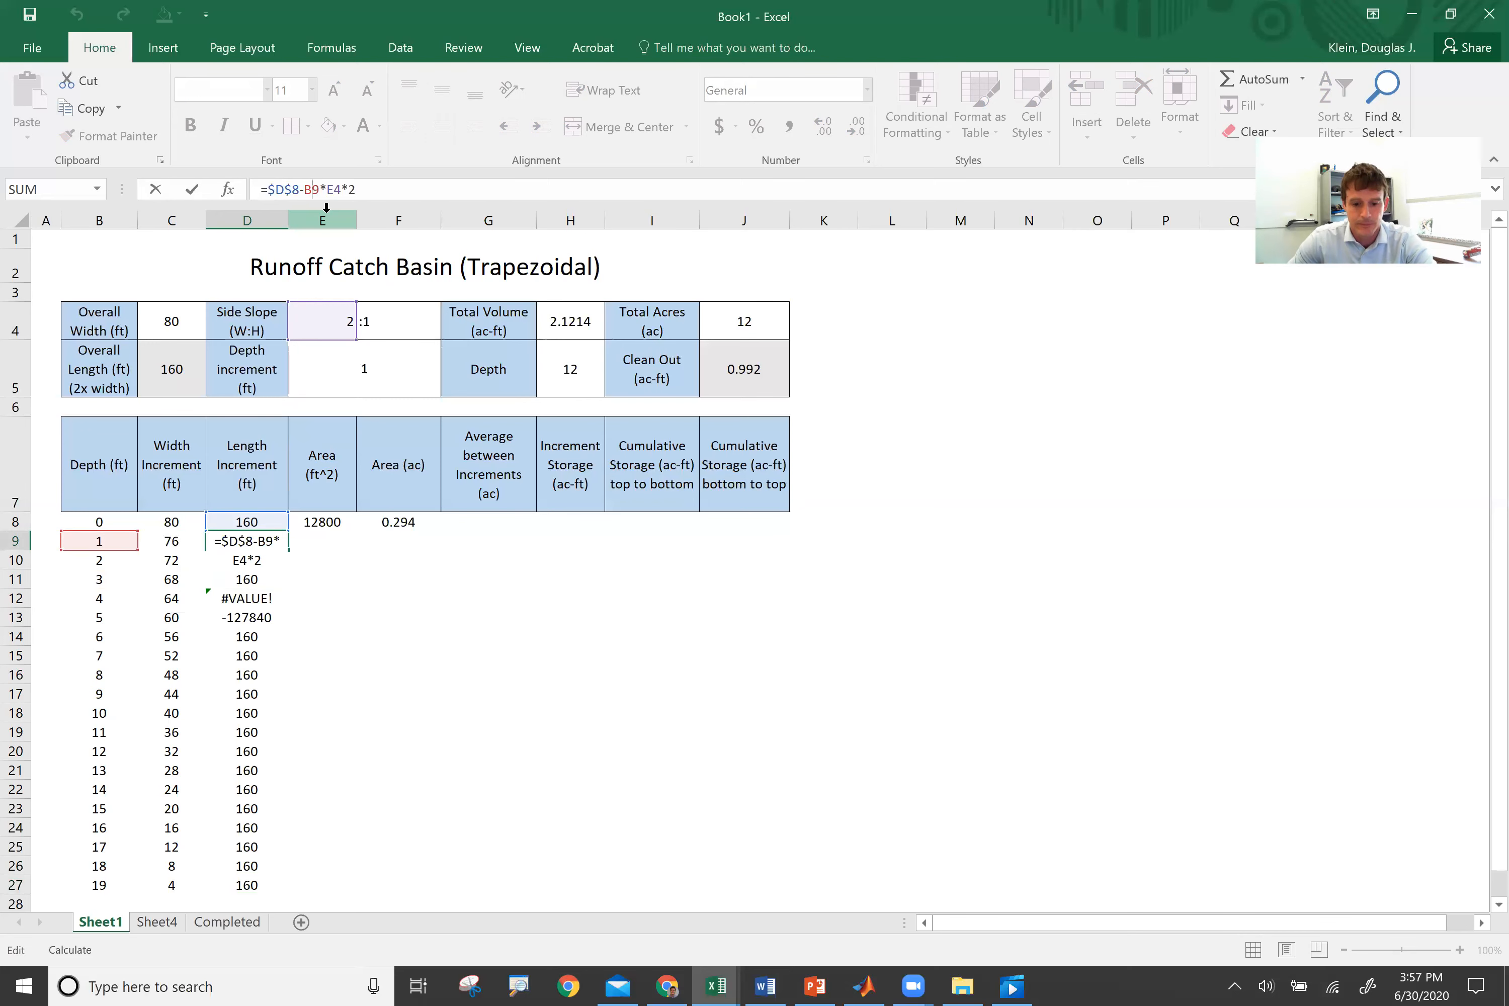
pyautogui.press('F4')
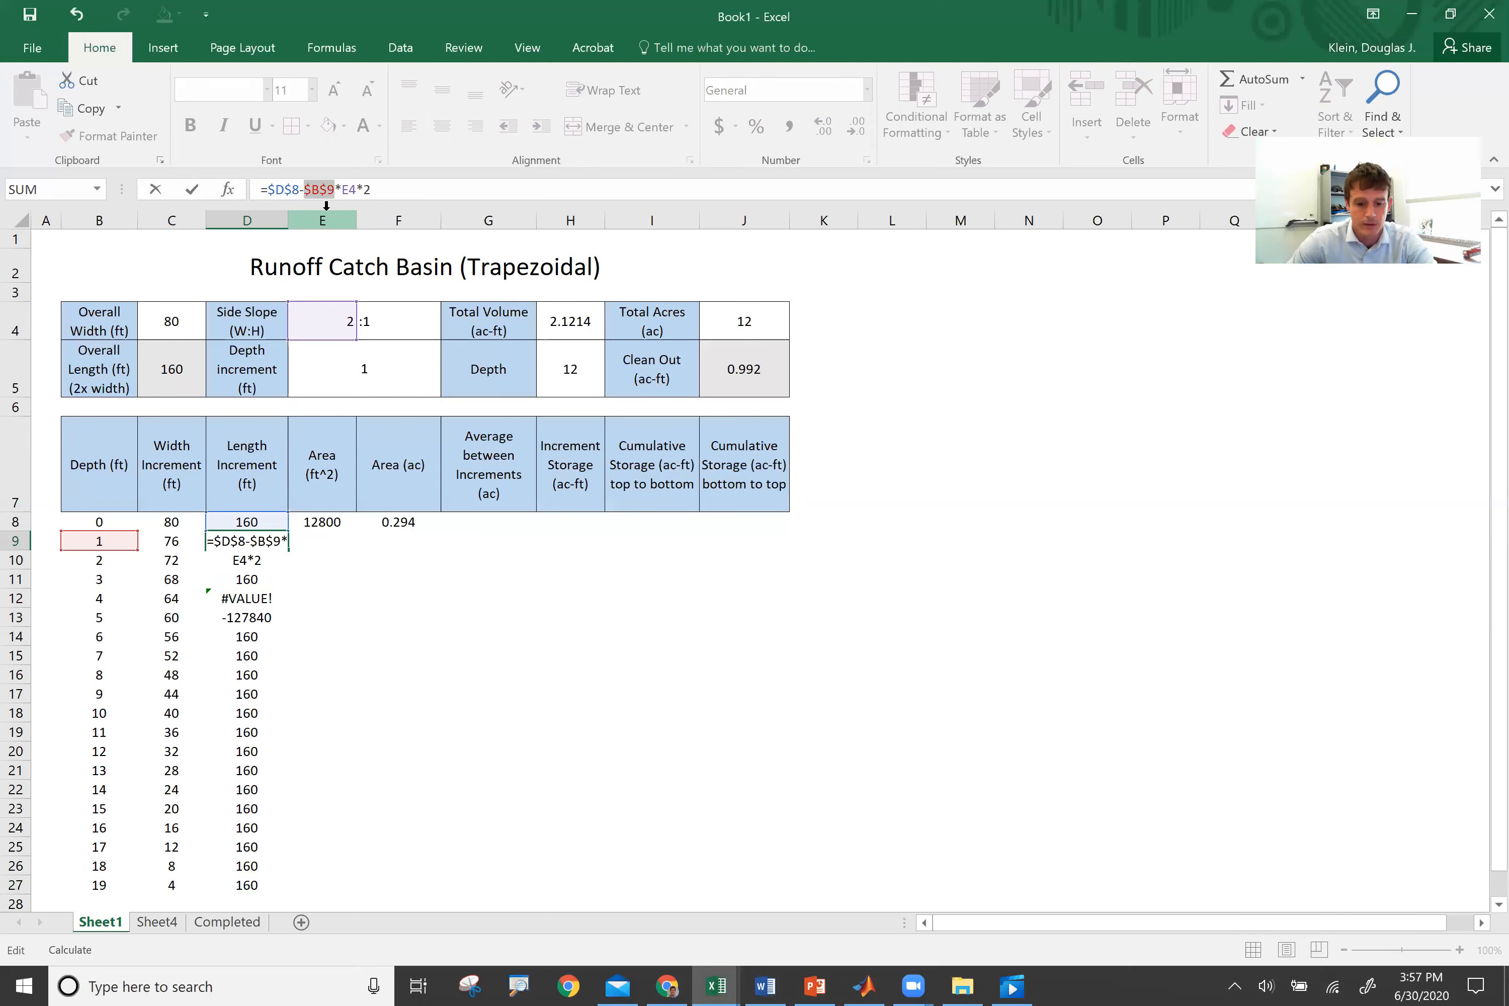
pyautogui.press('F4')
pyautogui.press('F4')
pyautogui.press('F4')
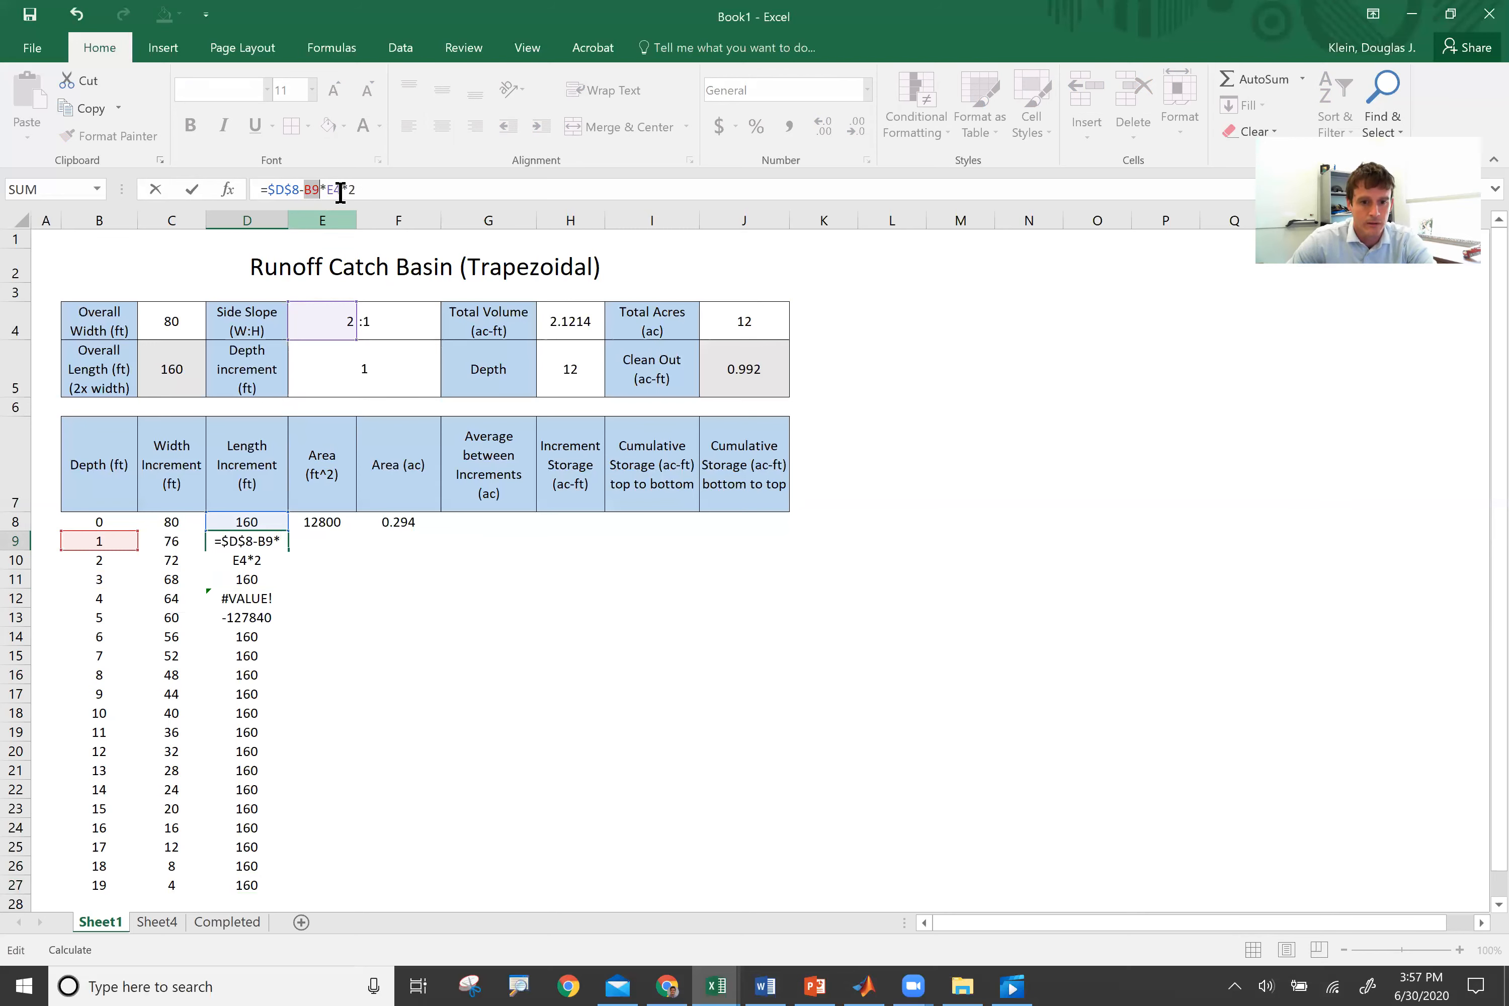
pyautogui.click(340, 190)
pyautogui.press('F4')
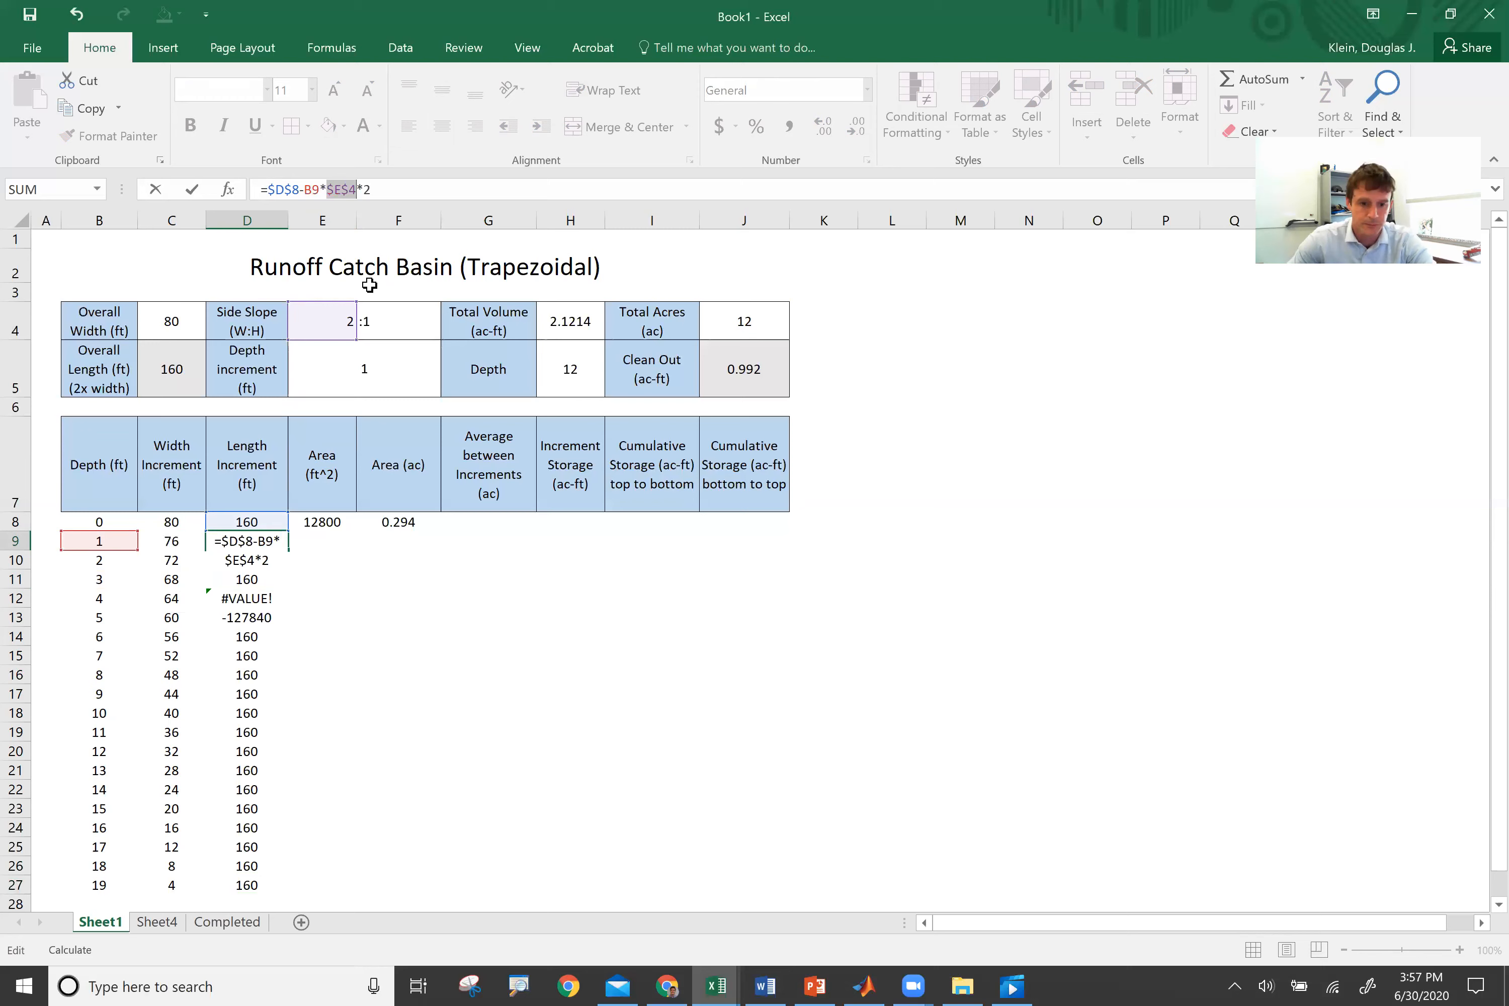
pyautogui.press('Return')
pyautogui.click(286, 548)
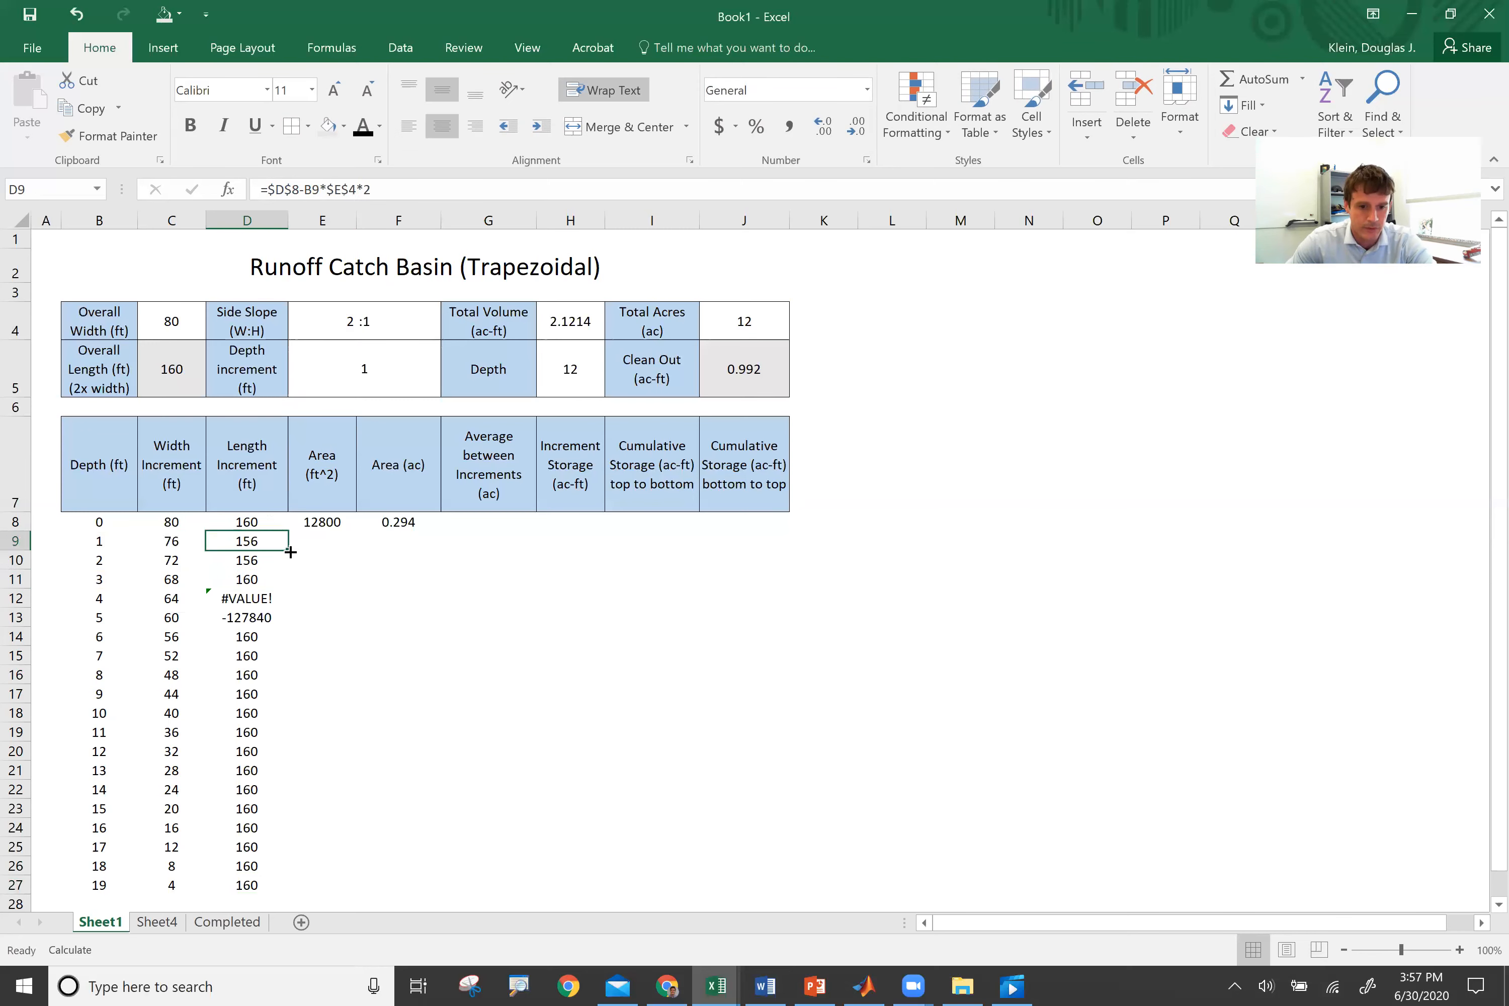
pyautogui.doubleClick(288, 551)
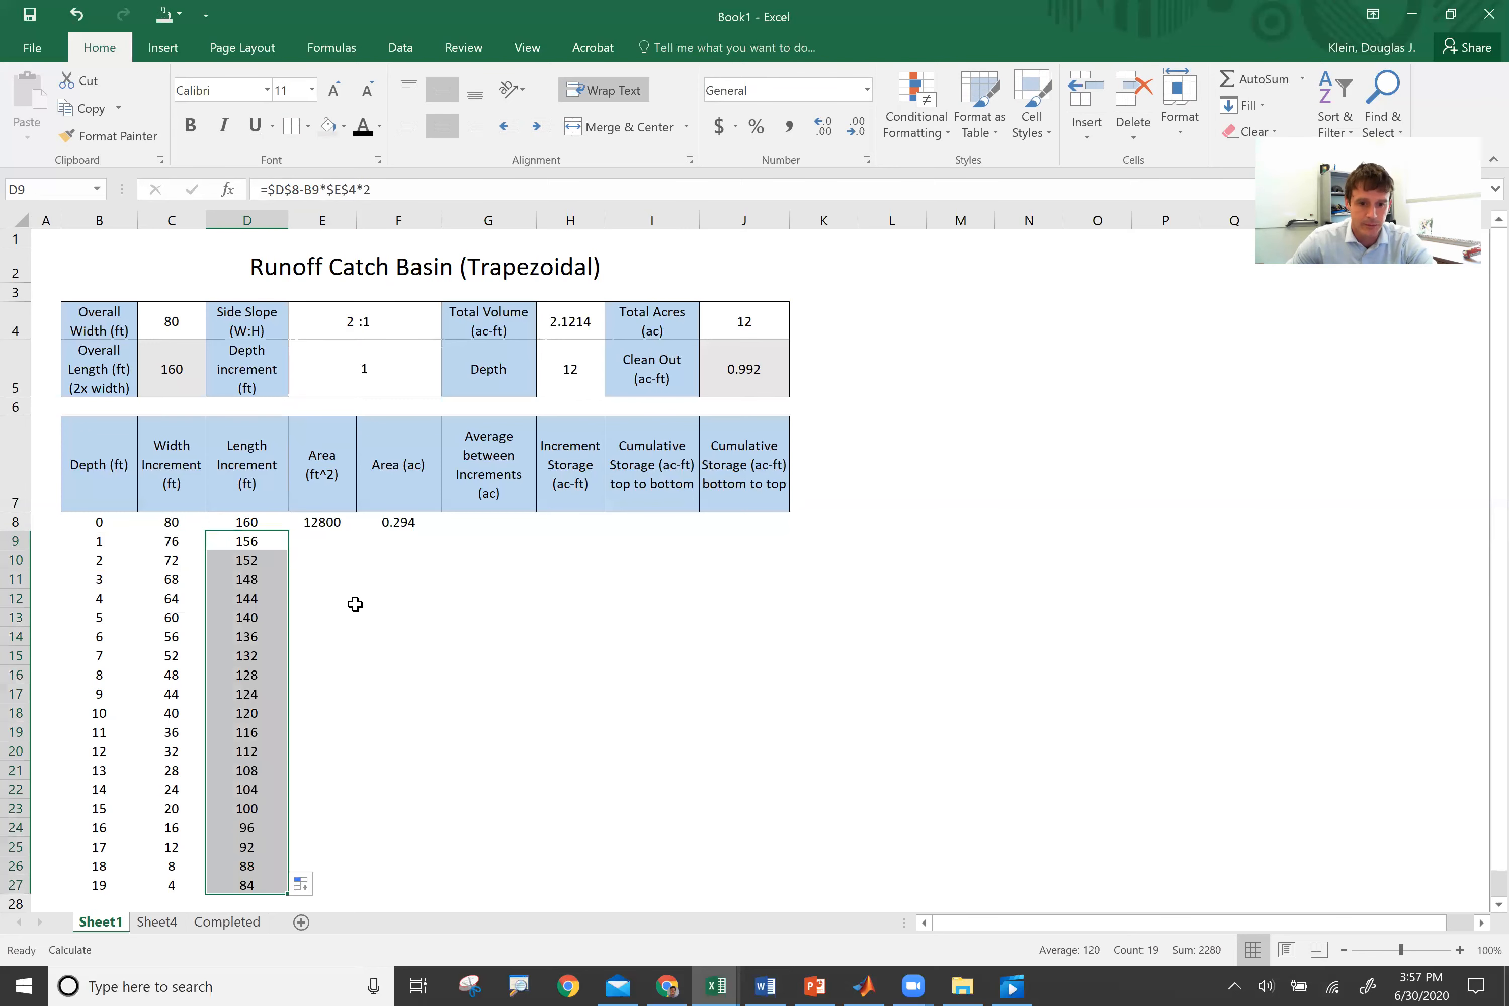
# Step: Fill the square-foot area formula in E8 and the acre area formula in F8 down through row 27
pyautogui.click(330, 519)
pyautogui.write('=C8*D8')
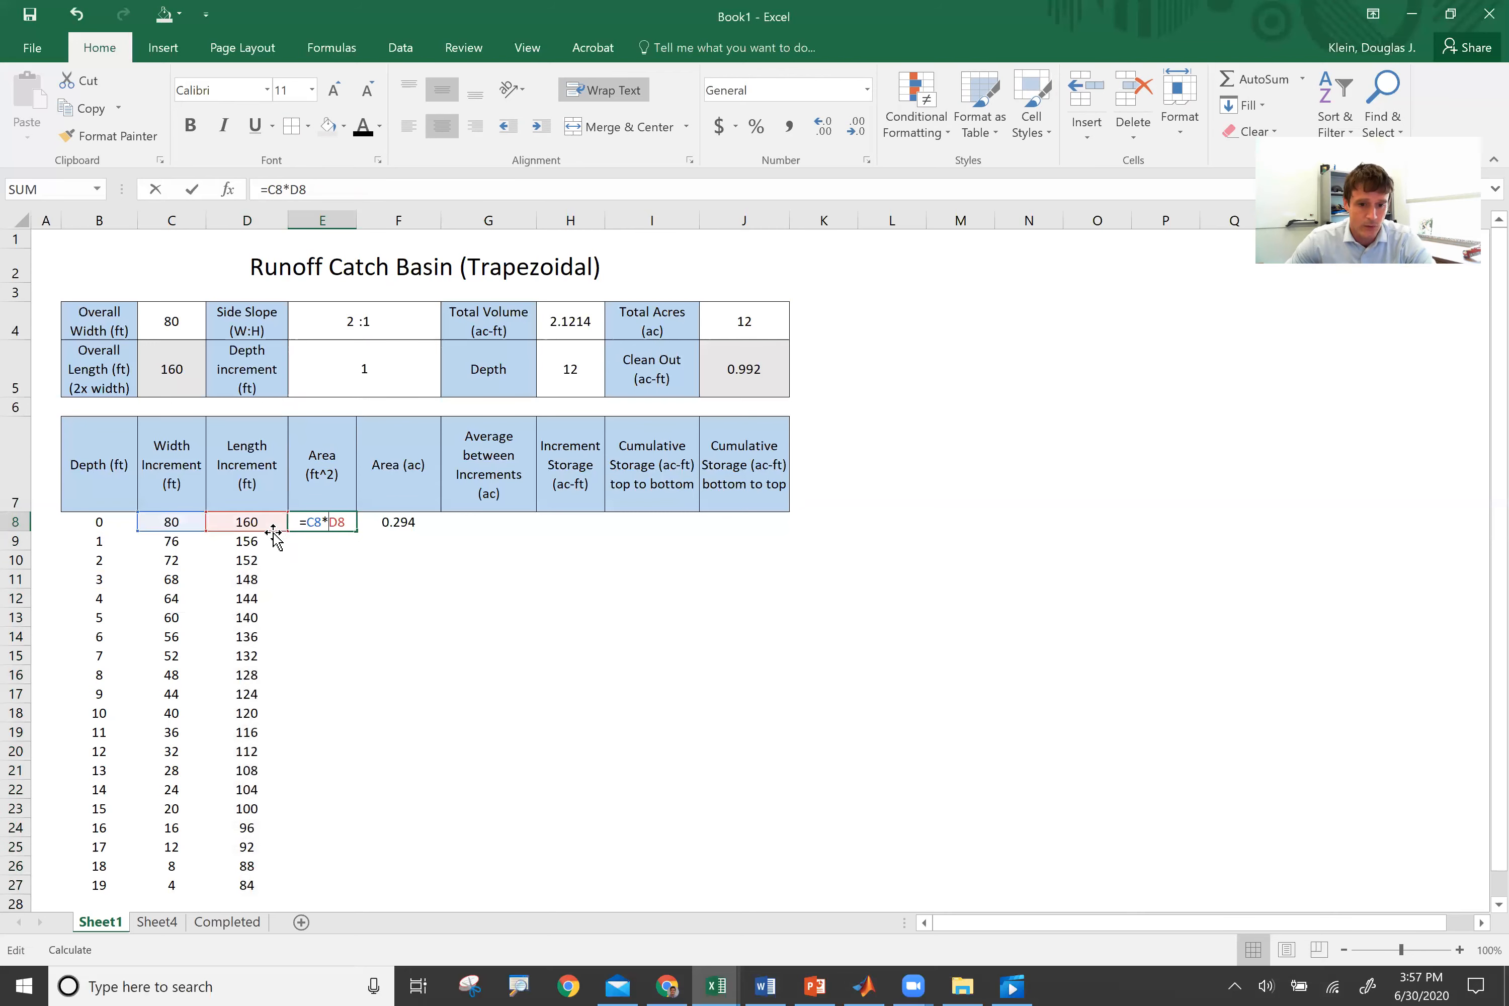
pyautogui.doubleClick(361, 529)
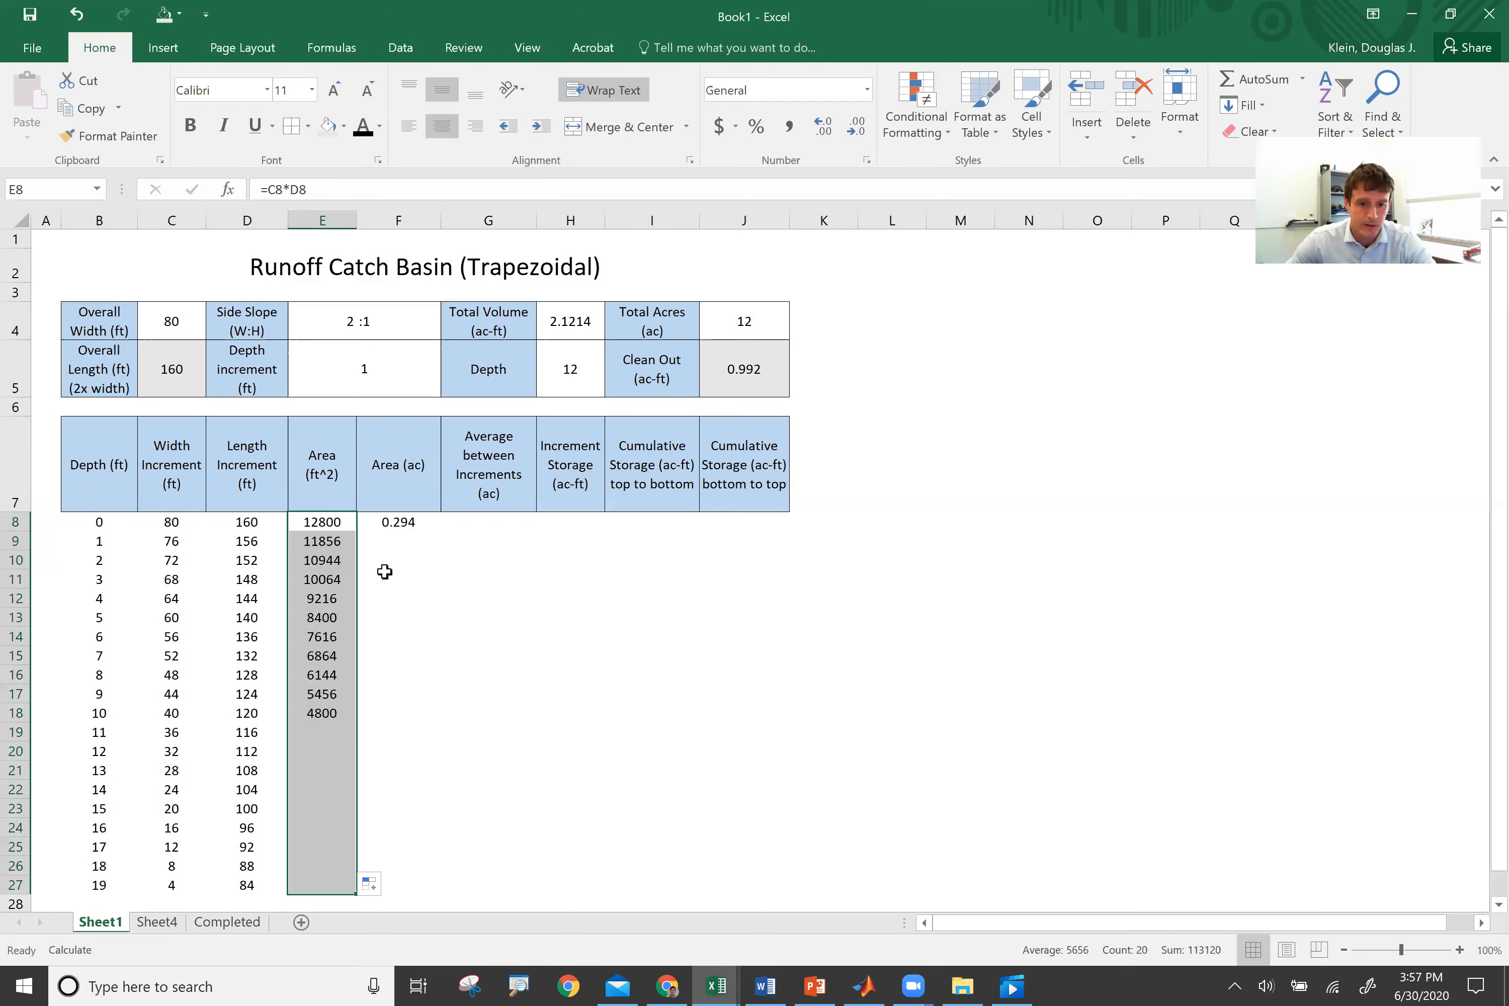
pyautogui.click(388, 523)
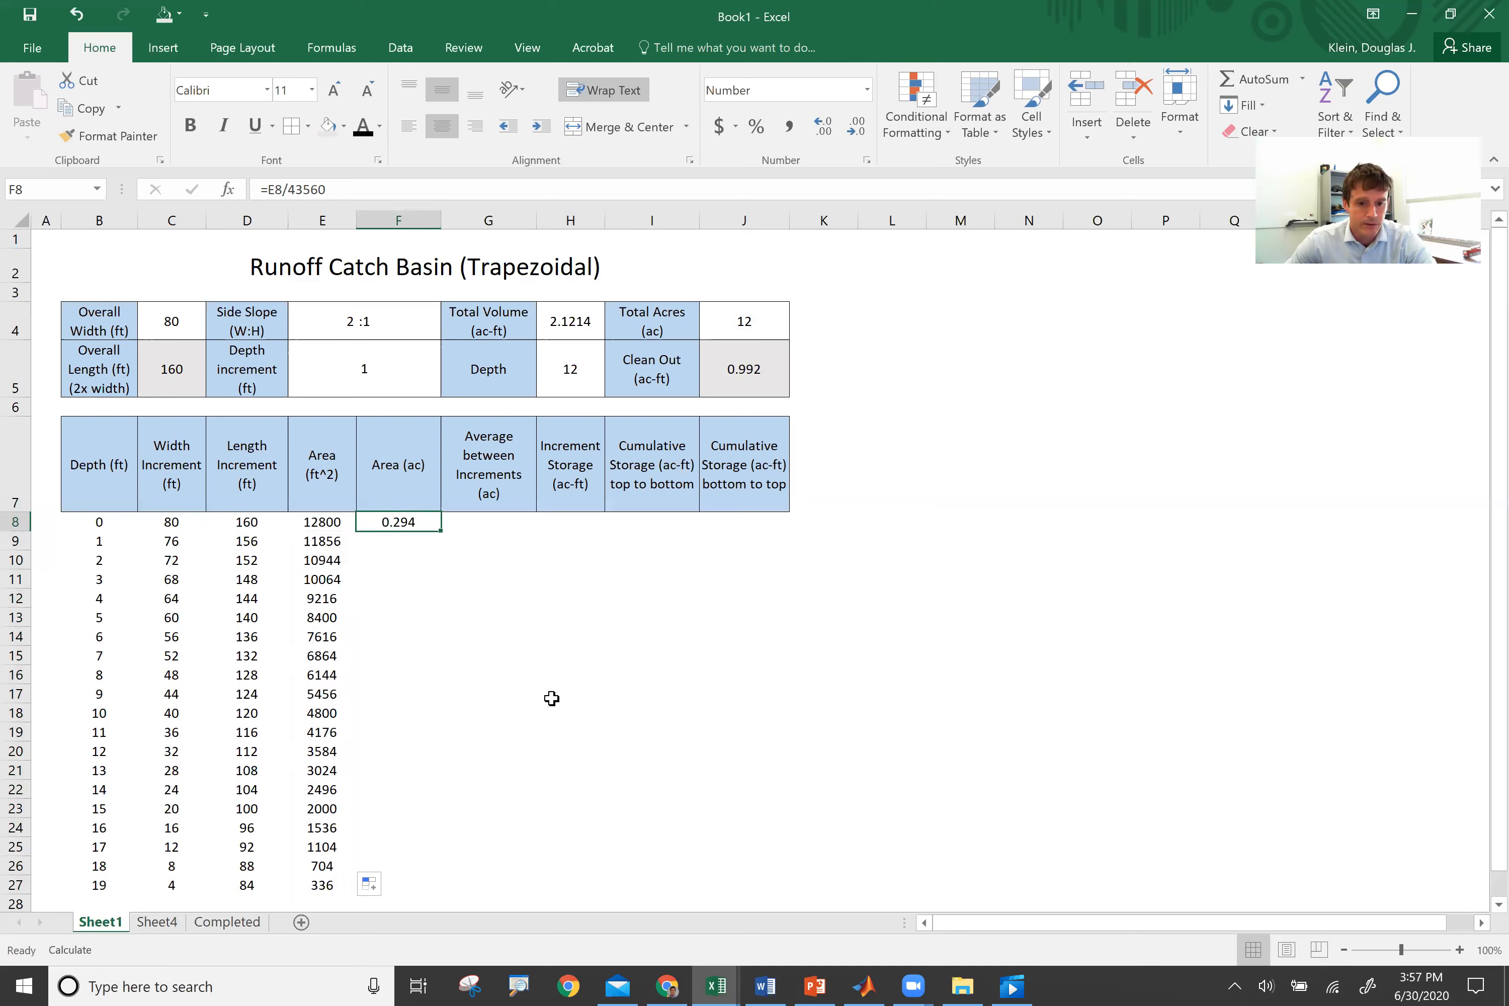
pyautogui.doubleClick(440, 531)
pyautogui.click(570, 694)
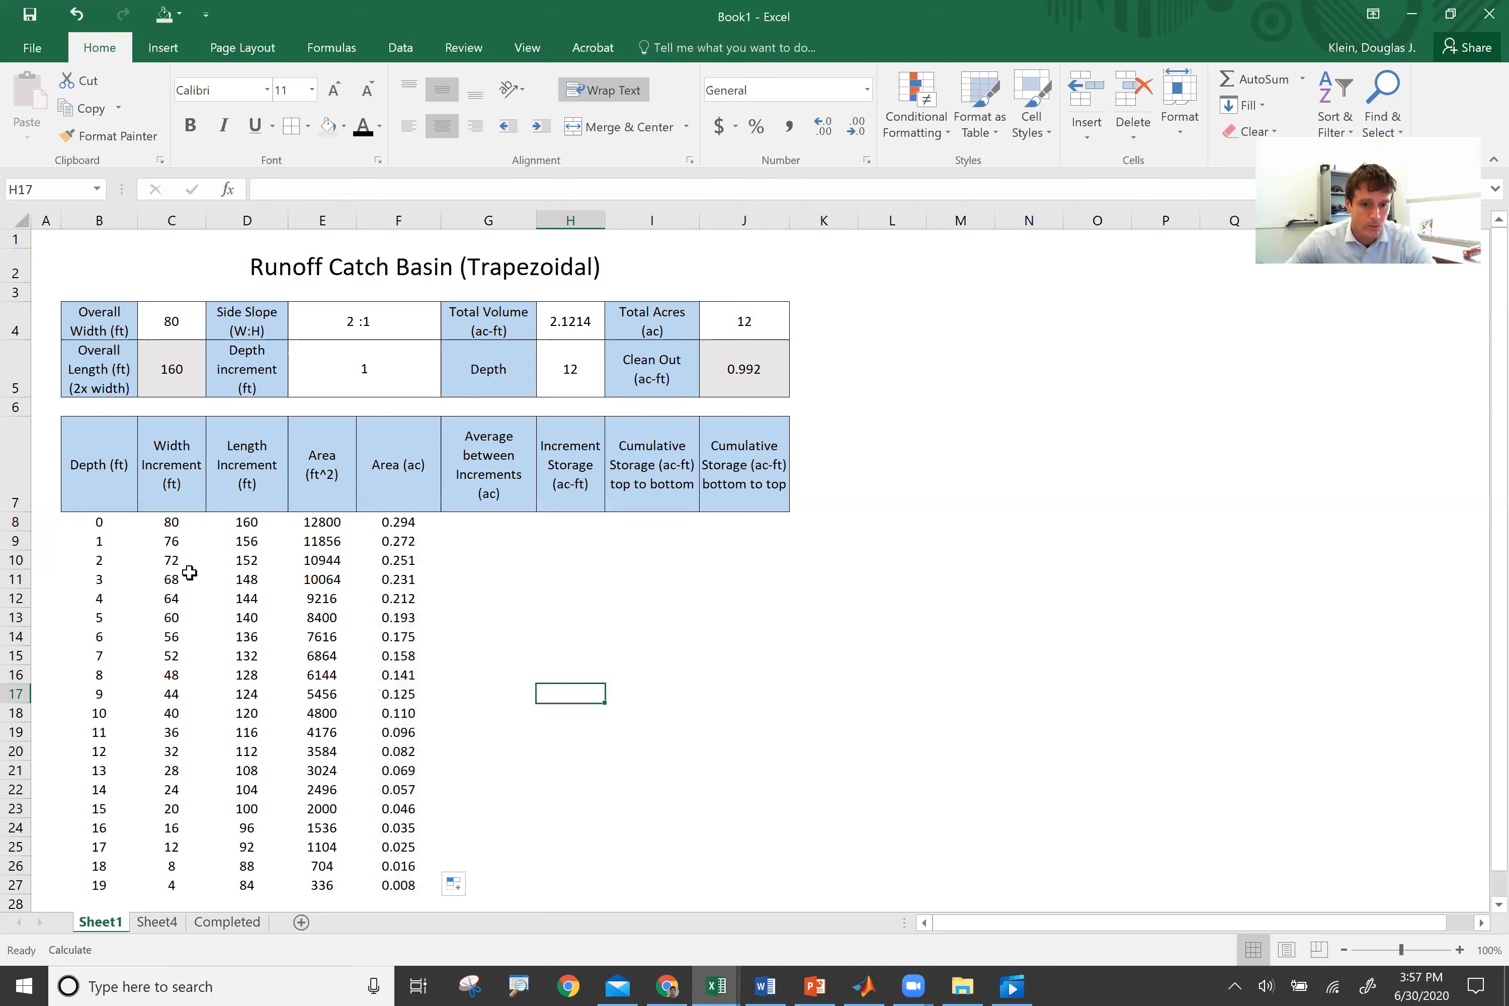
# Step: Apply all borders to the depth, width, length and area values in B8:F27
pyautogui.moveTo(98, 522); pyautogui.dragTo(412, 887)
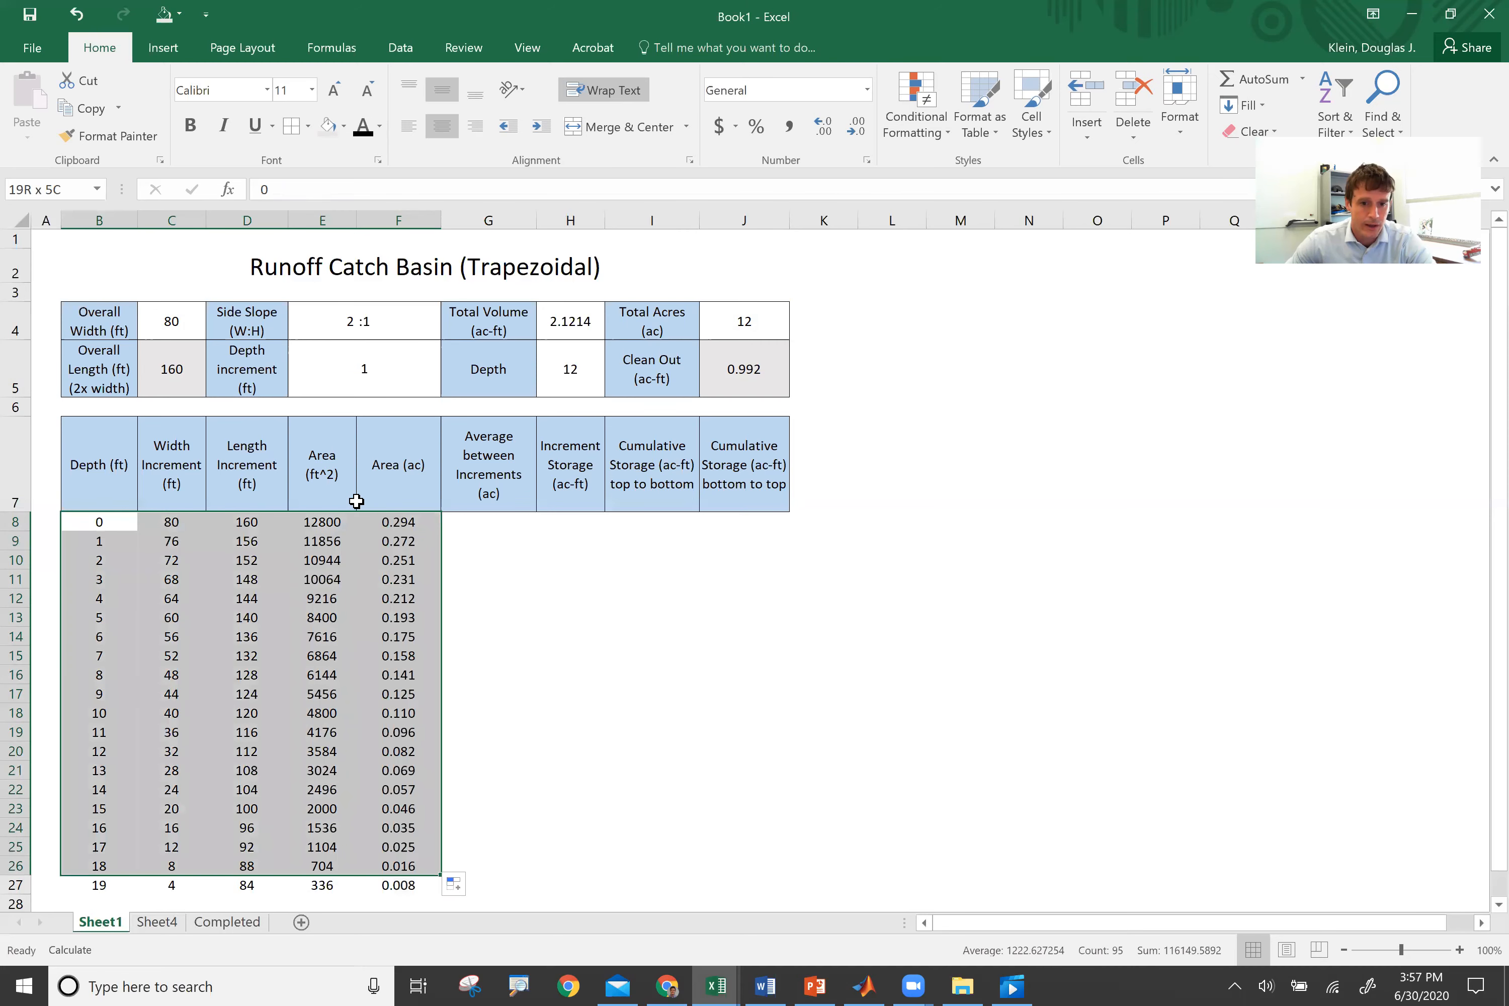
pyautogui.click(675, 673)
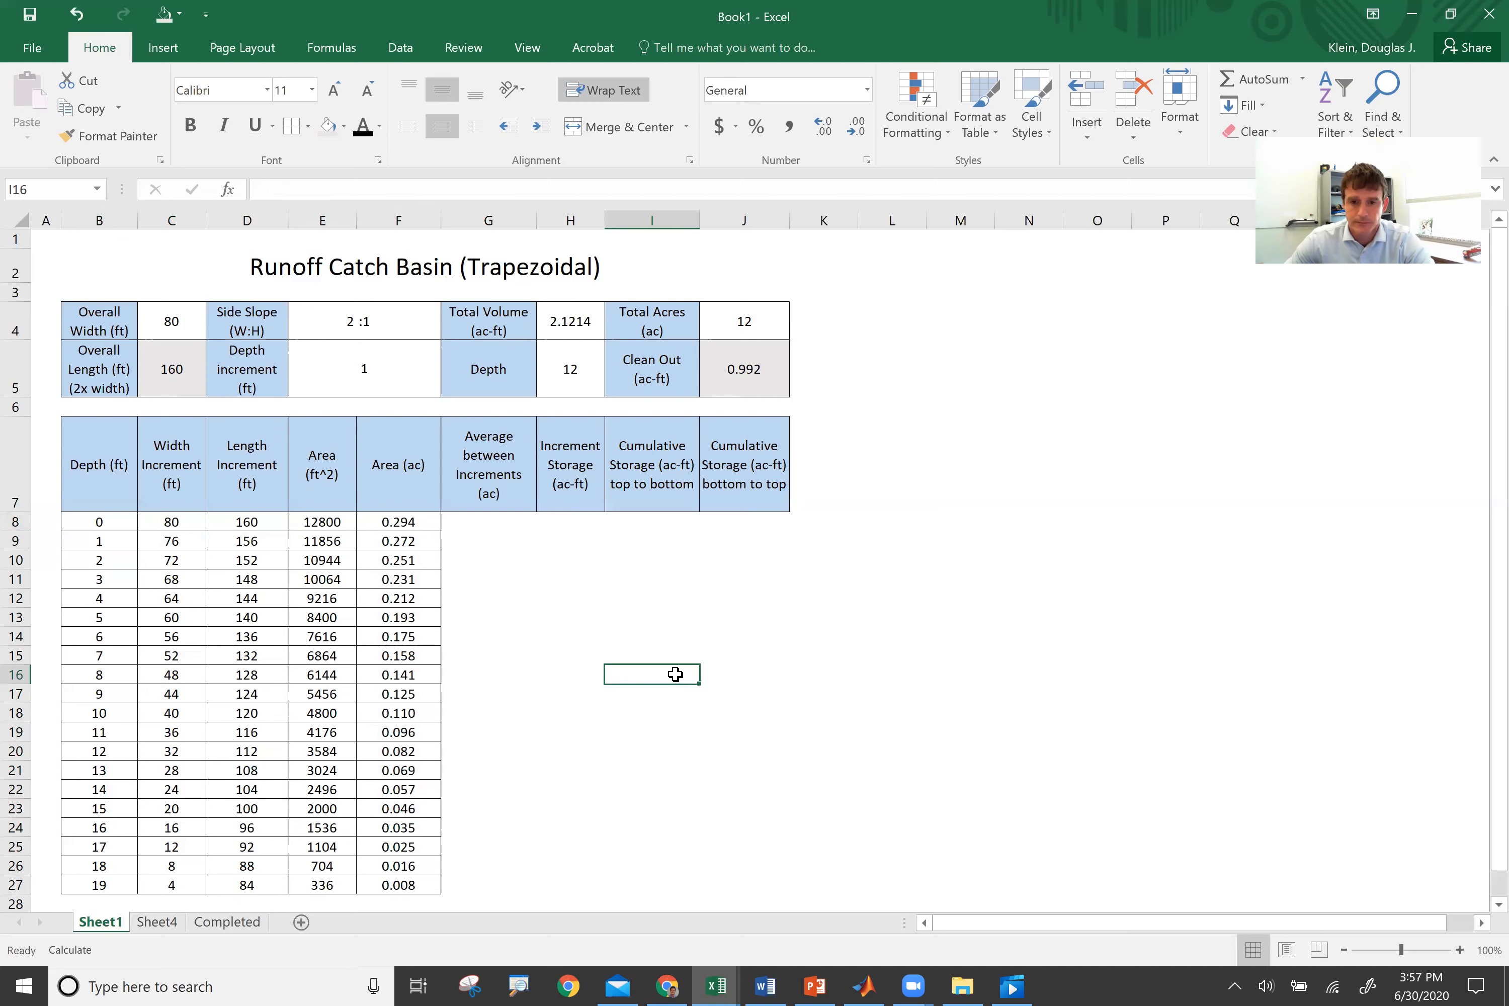